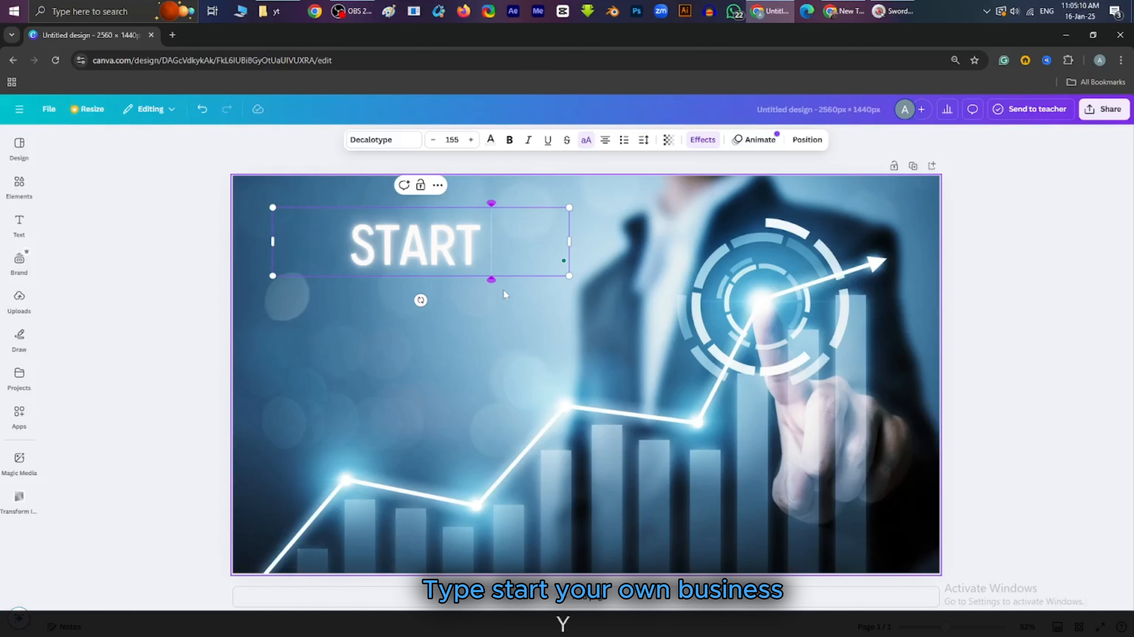
- Complete the glowing heading as "START YOUR OWN BUSINESS" and fit its narrowed text box closer to the page's left edge
type("YOUR OW")
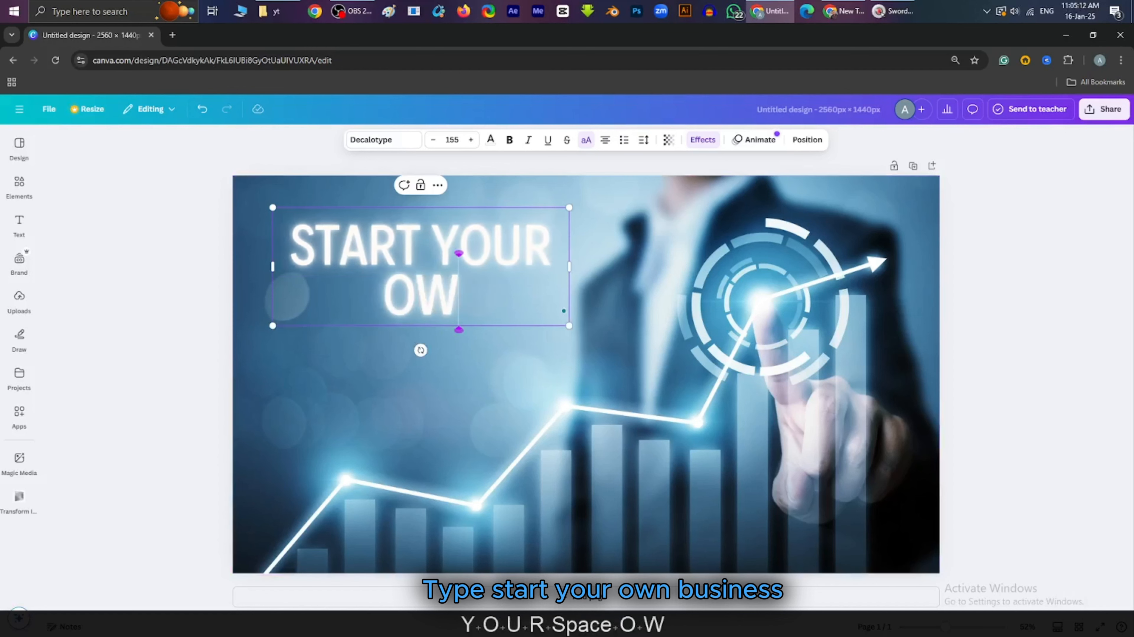
type("N BUSINESS")
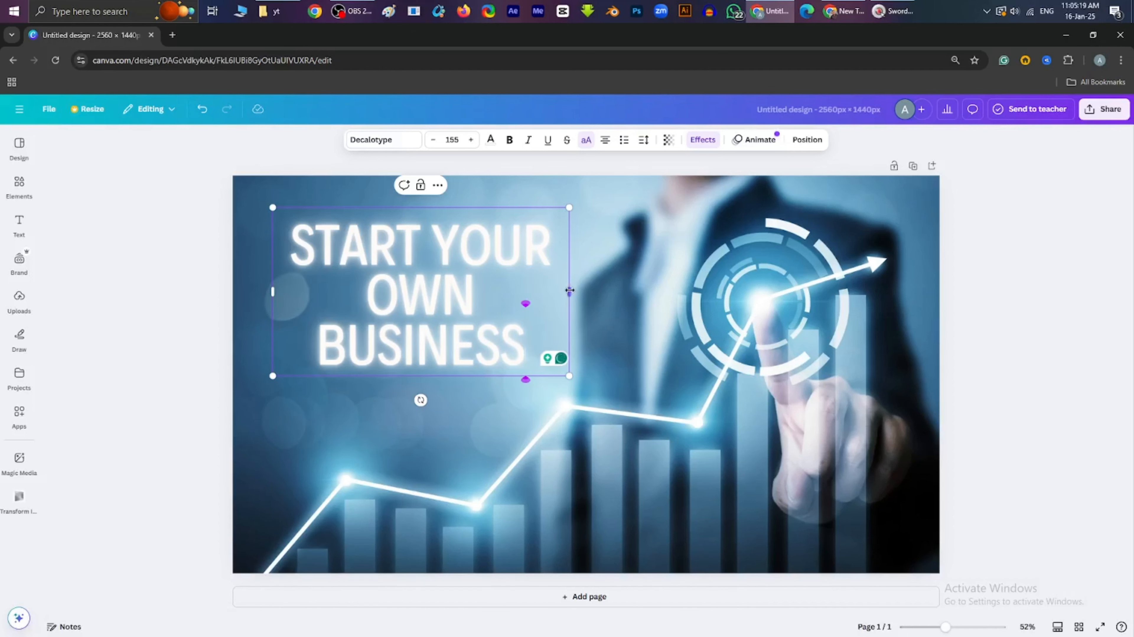
left_click_drag(570, 290, 550, 291)
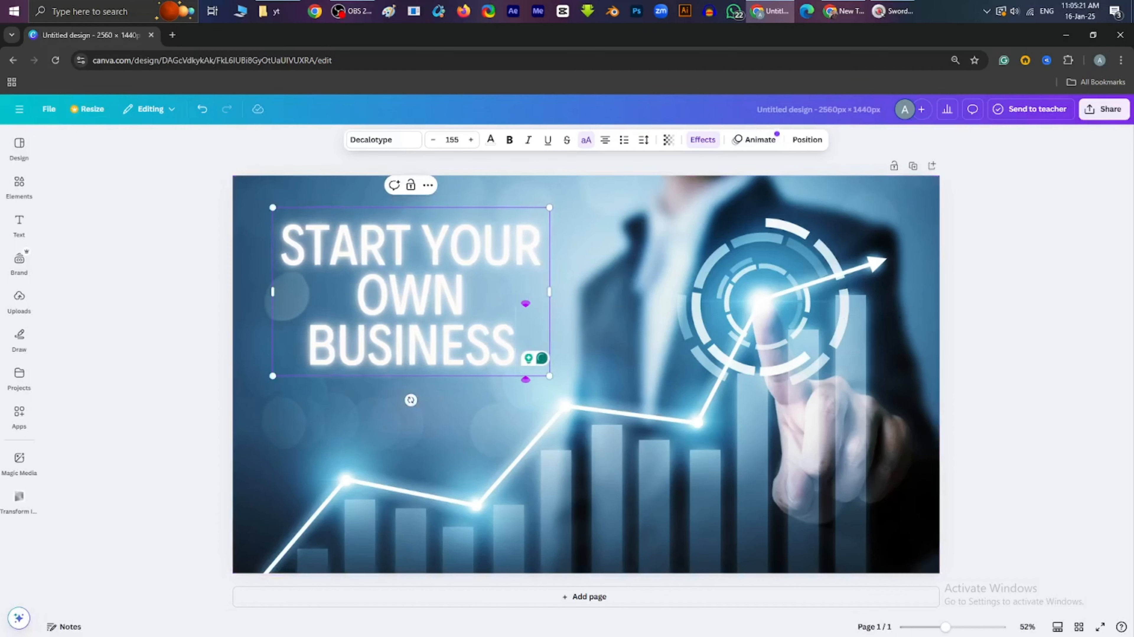
left_click(1063, 376)
left_click_drag(450, 319, 424, 317)
left_click(1026, 370)
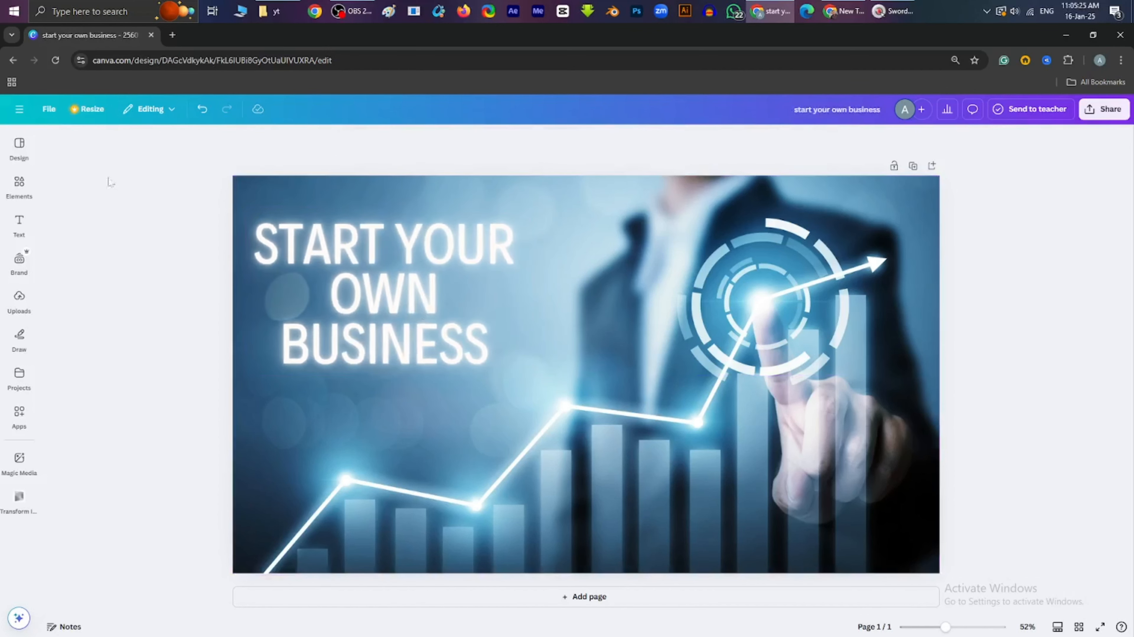
- Add a square shape to the design and place it in the page's upper-left corner
left_click(17, 187)
left_click(19, 186)
left_click(11, 191)
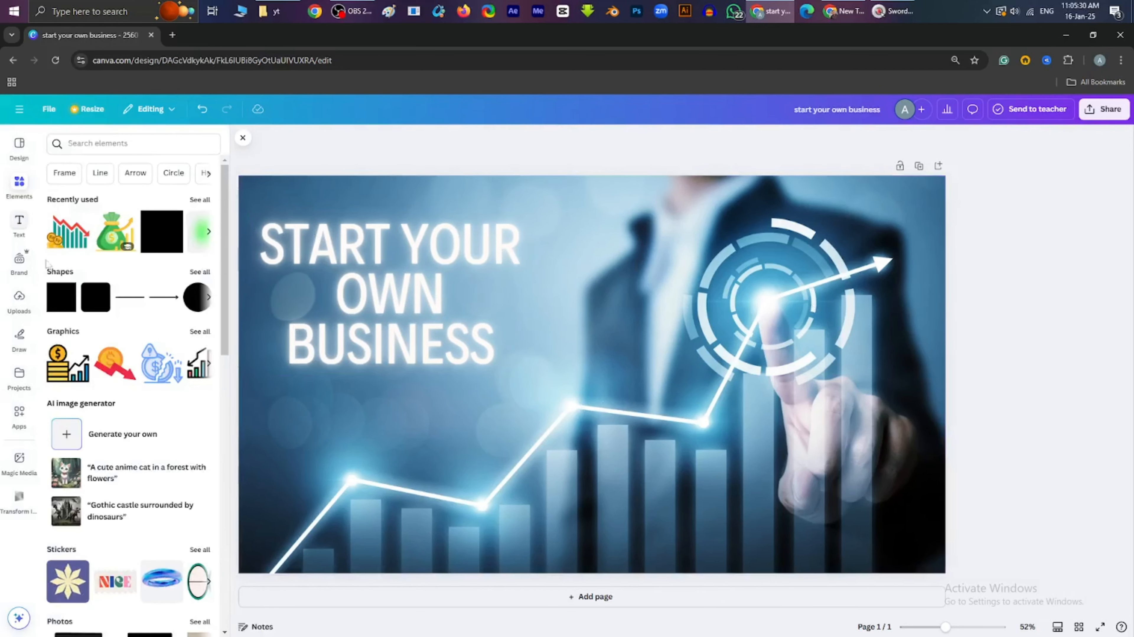
left_click(48, 294)
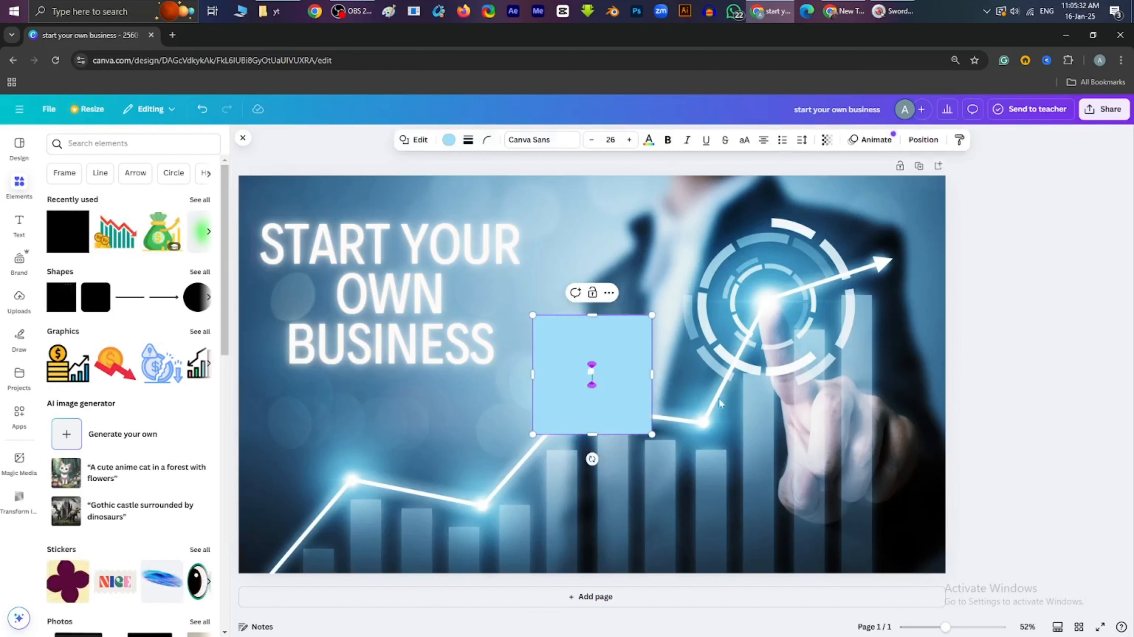
left_click_drag(550, 382, 255, 241)
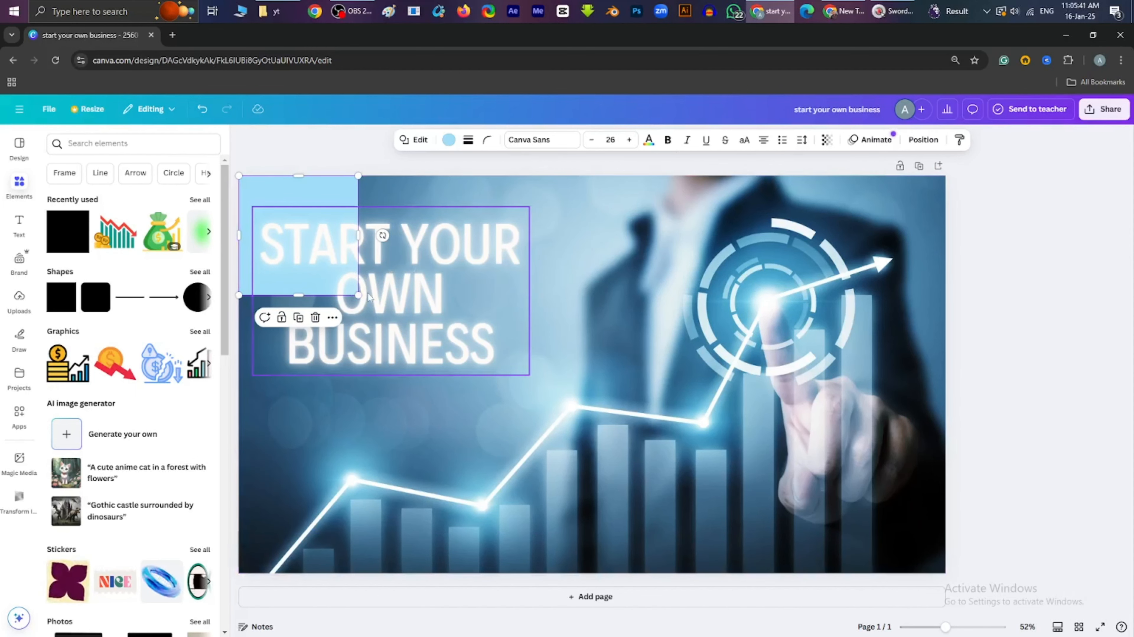
right_click(315, 265)
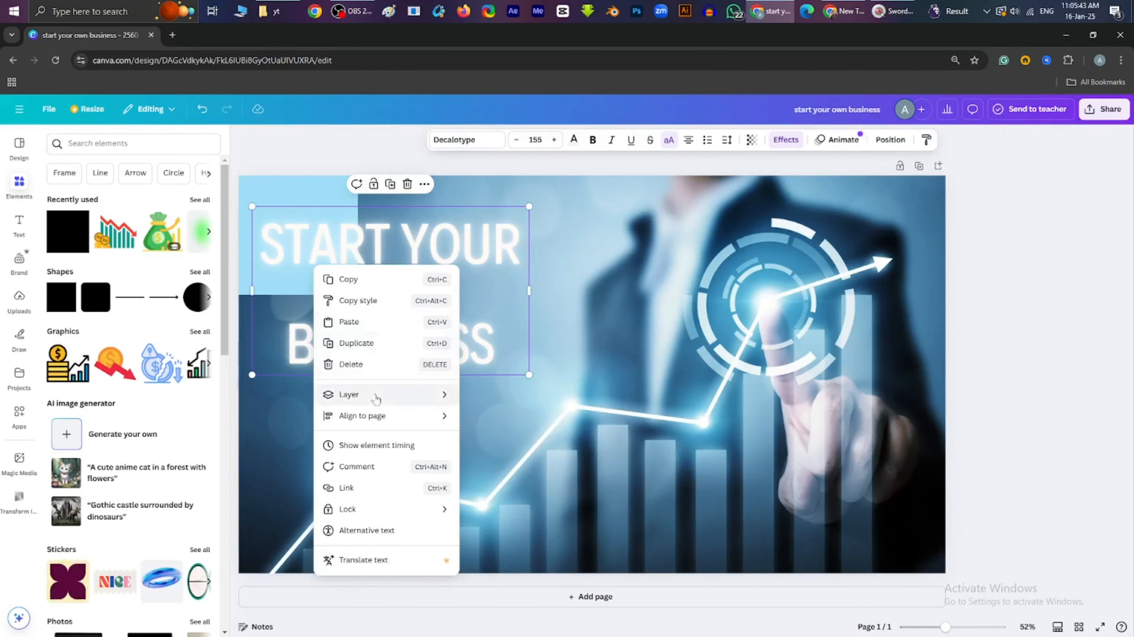
mouse_move(439, 403)
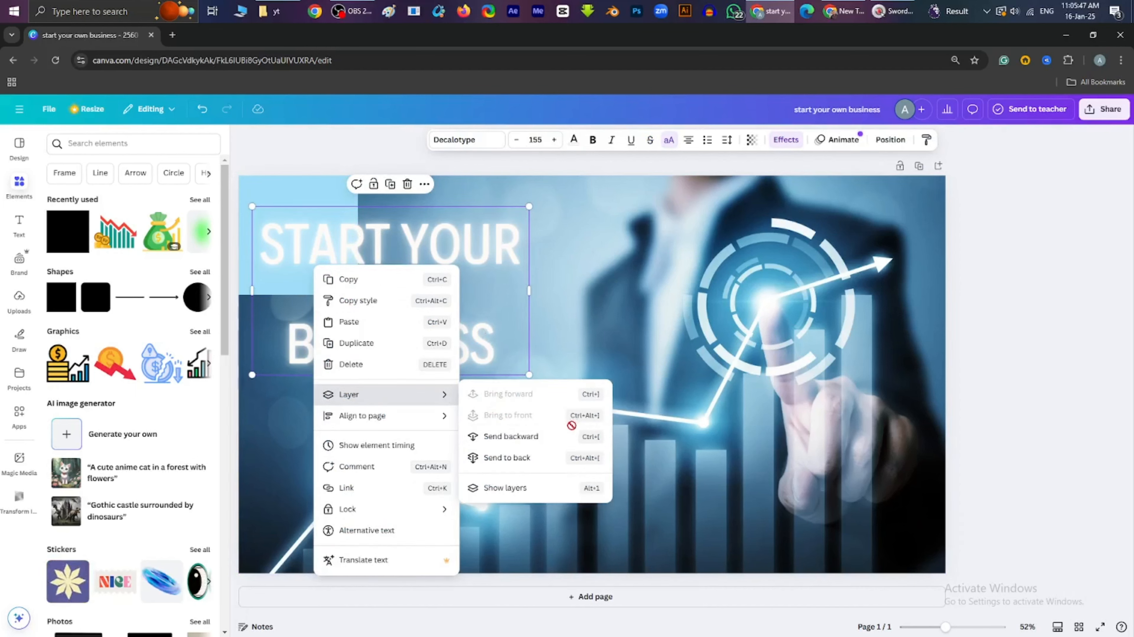
key("Escape")
- Bring the square forward over the heading and enlarge it to cover the entire page
left_click(276, 186)
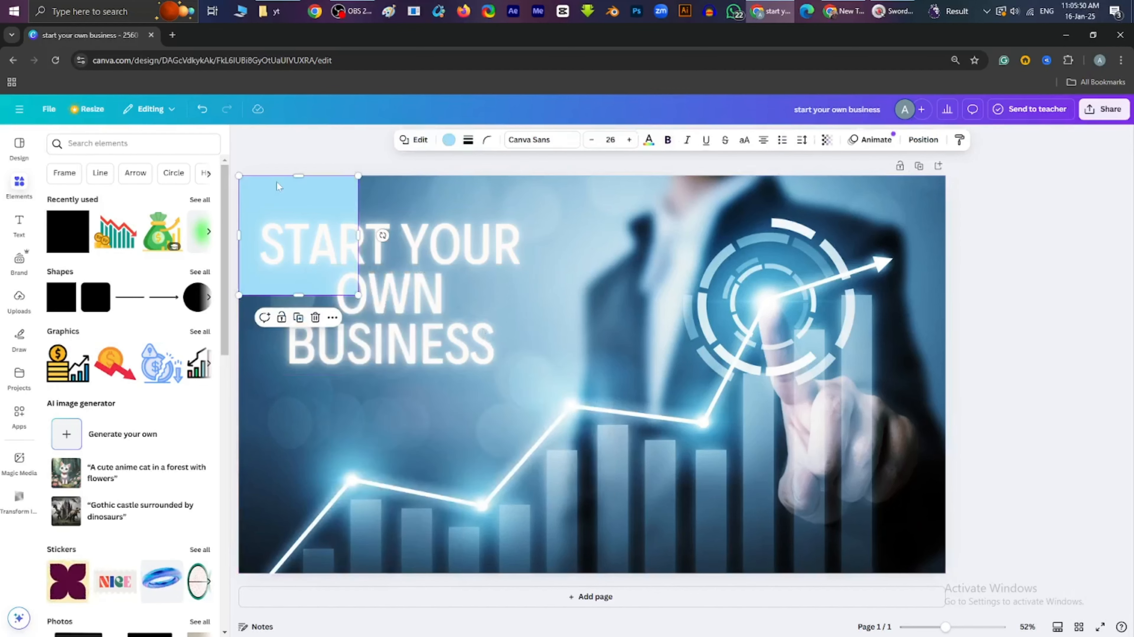
right_click(277, 182)
mouse_move(312, 311)
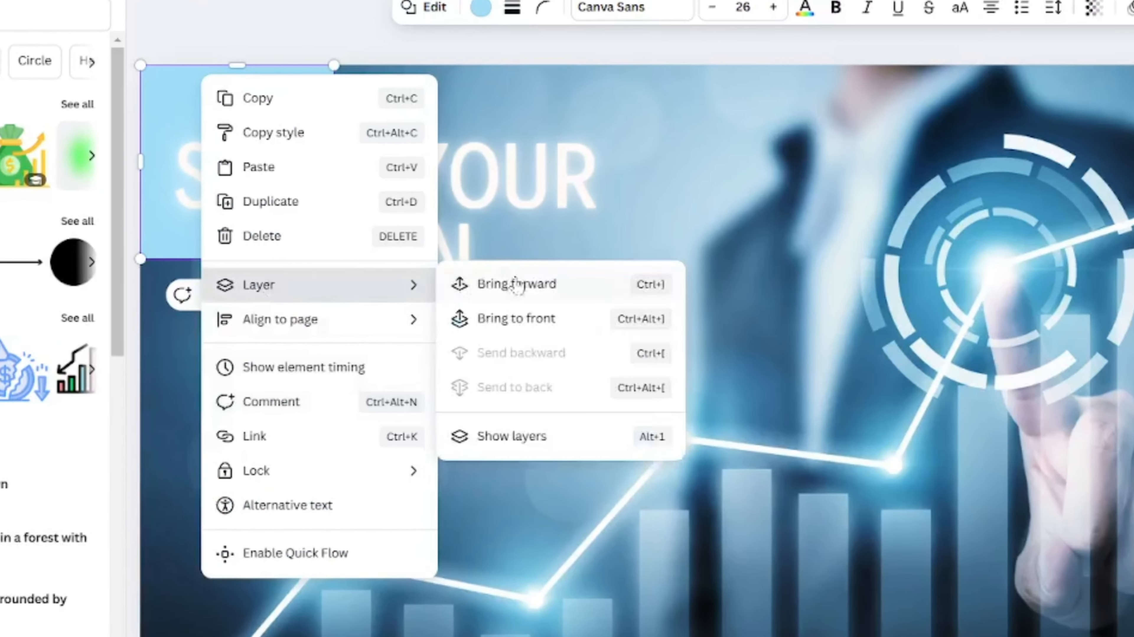
left_click(518, 285)
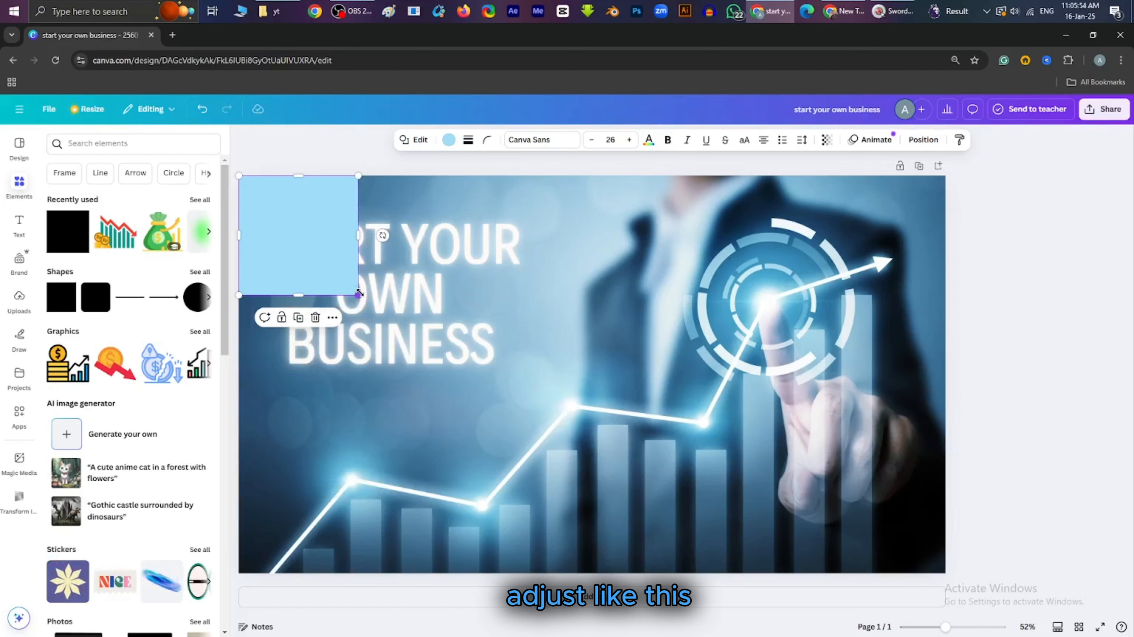
left_click_drag(359, 293, 946, 574)
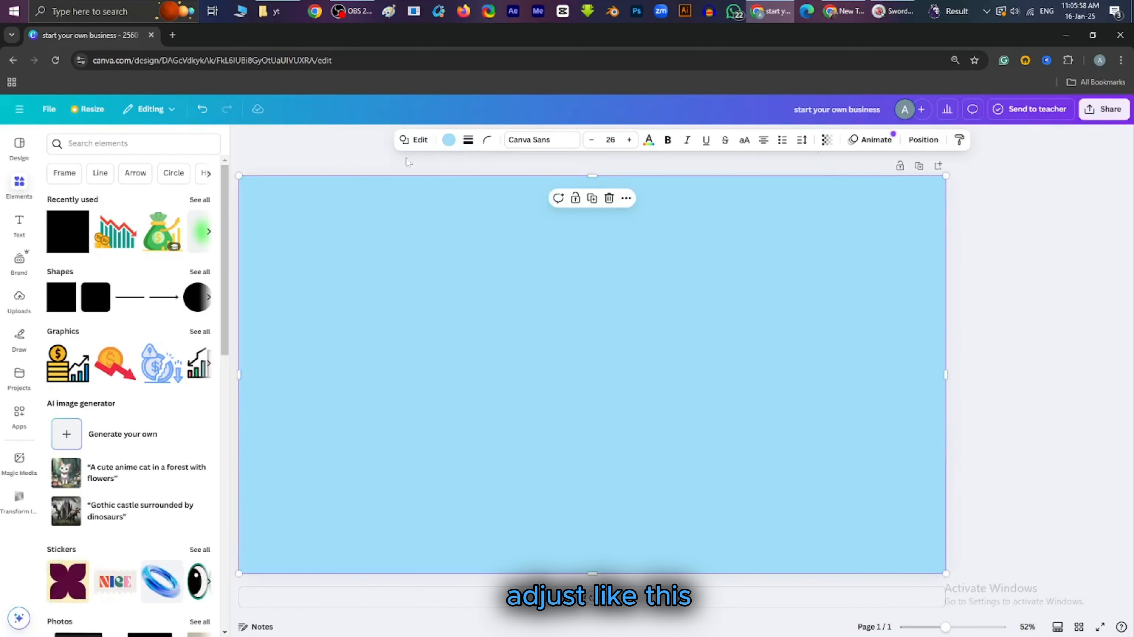
- Fill the full-page shape with the default purple-to-turquoise gradient
left_click(448, 139)
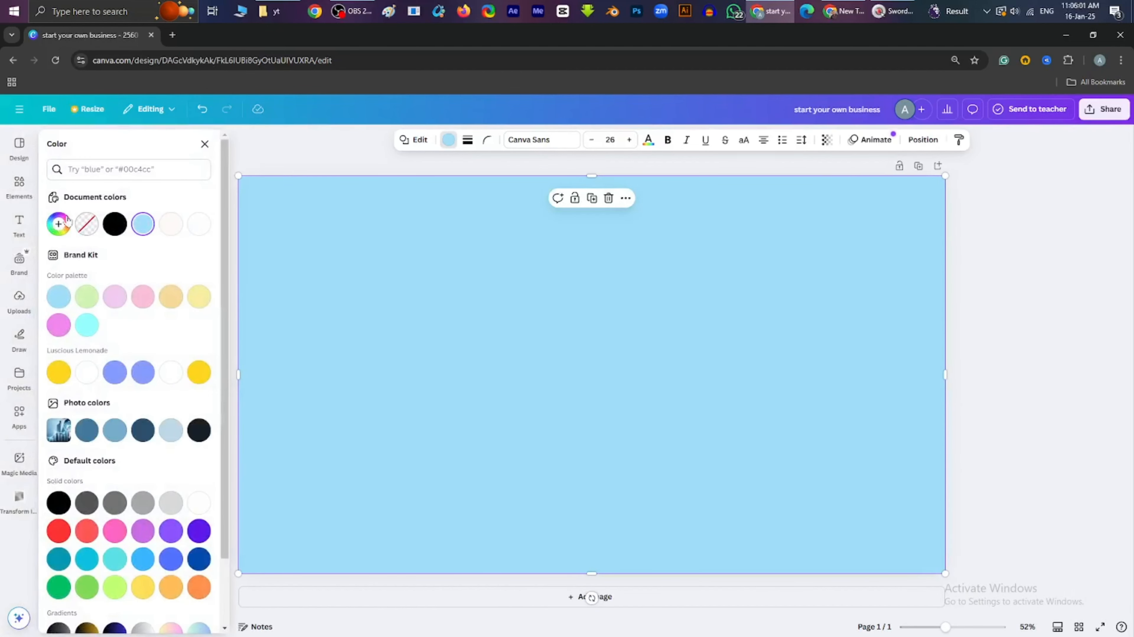
left_click(59, 223)
left_click(174, 206)
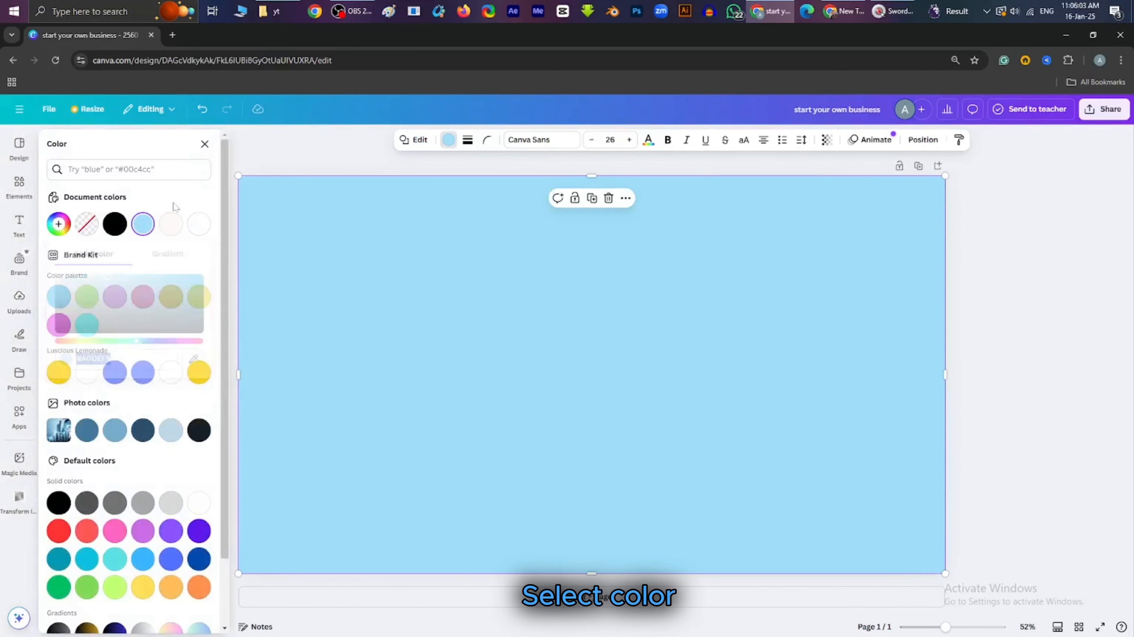
scroll(143, 332, "down", 2)
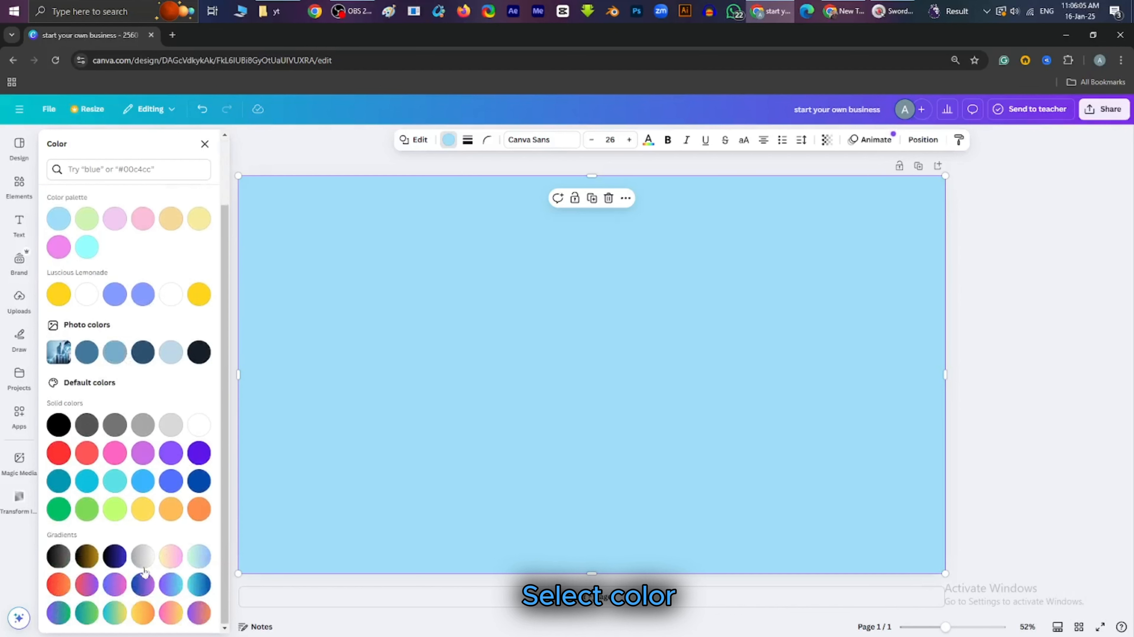
left_click(199, 584)
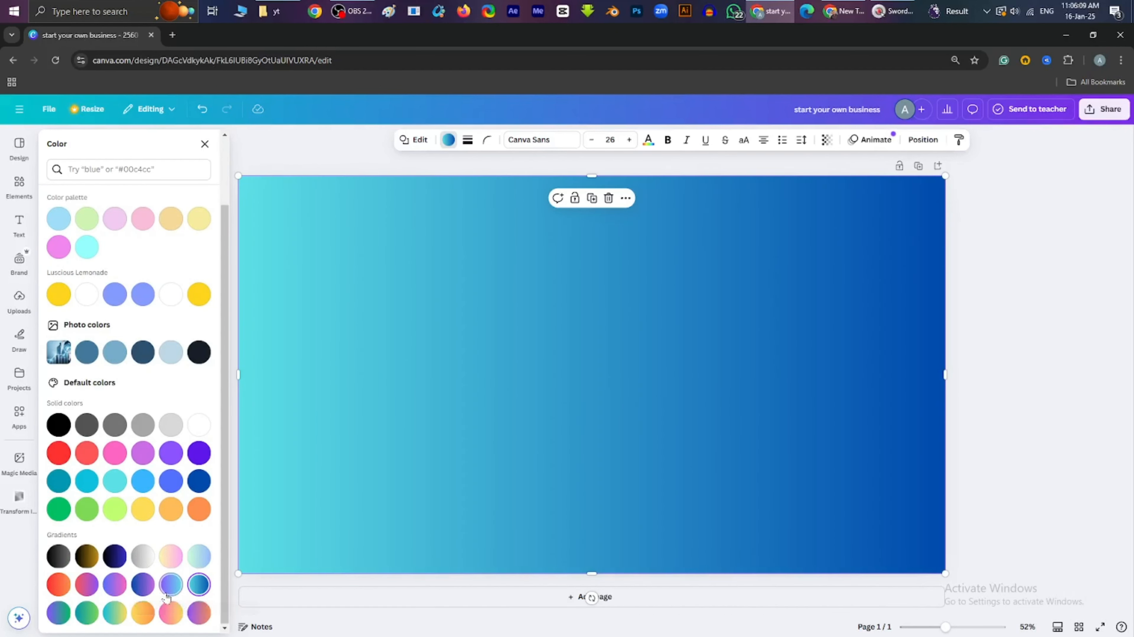
left_click(171, 585)
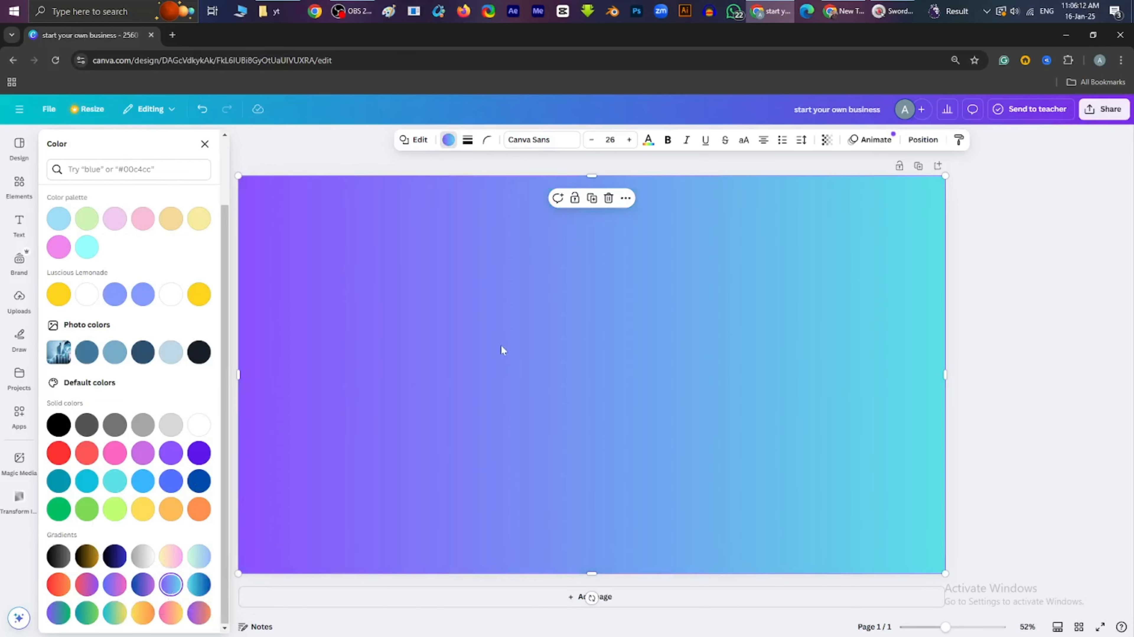
- Try the gradient shape at transparency 35 and return it to 100
left_click(826, 140)
left_click_drag(825, 183, 801, 186)
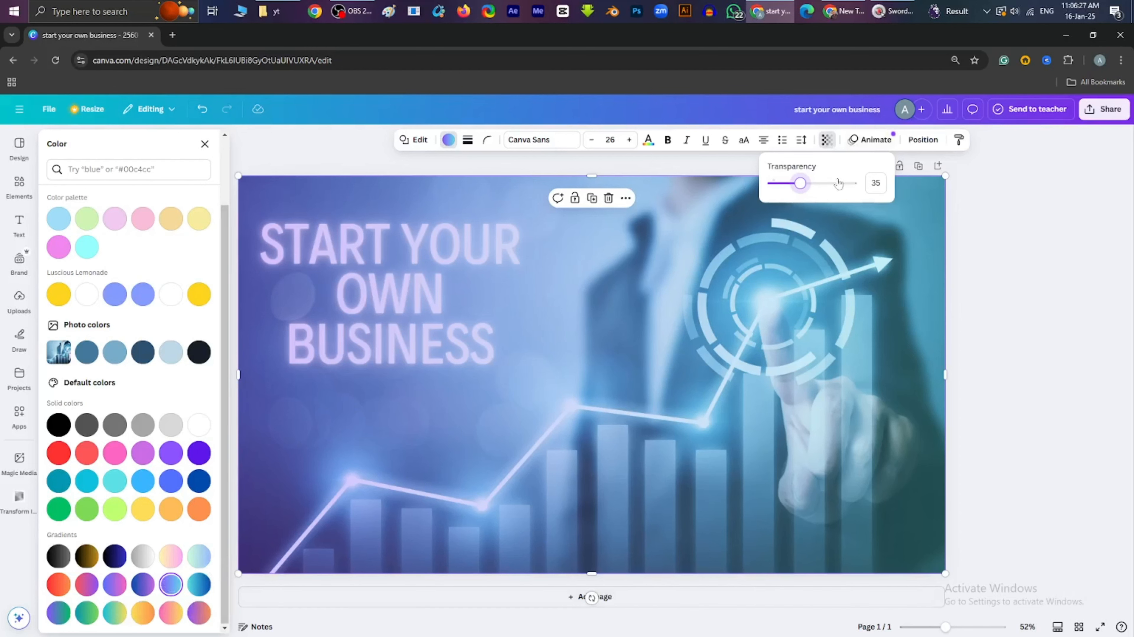
left_click_drag(801, 183, 851, 183)
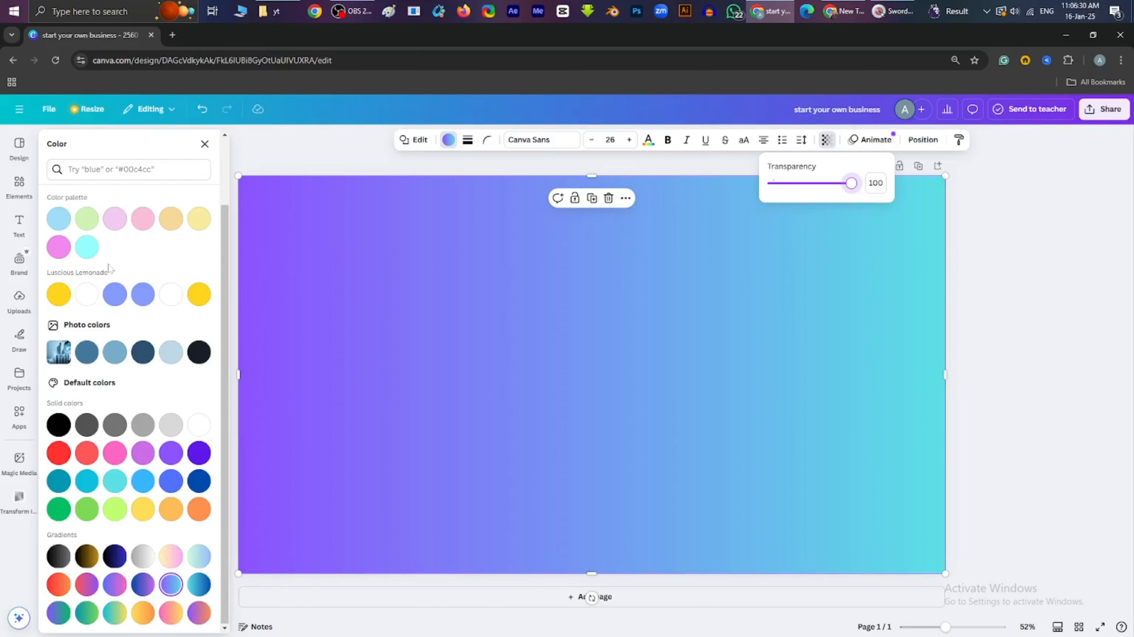
- Change the gradient's turquoise end to coral orange #E6795C and set the overlay's transparency to 39
scroll(120, 264, "up", 2)
left_click(59, 224)
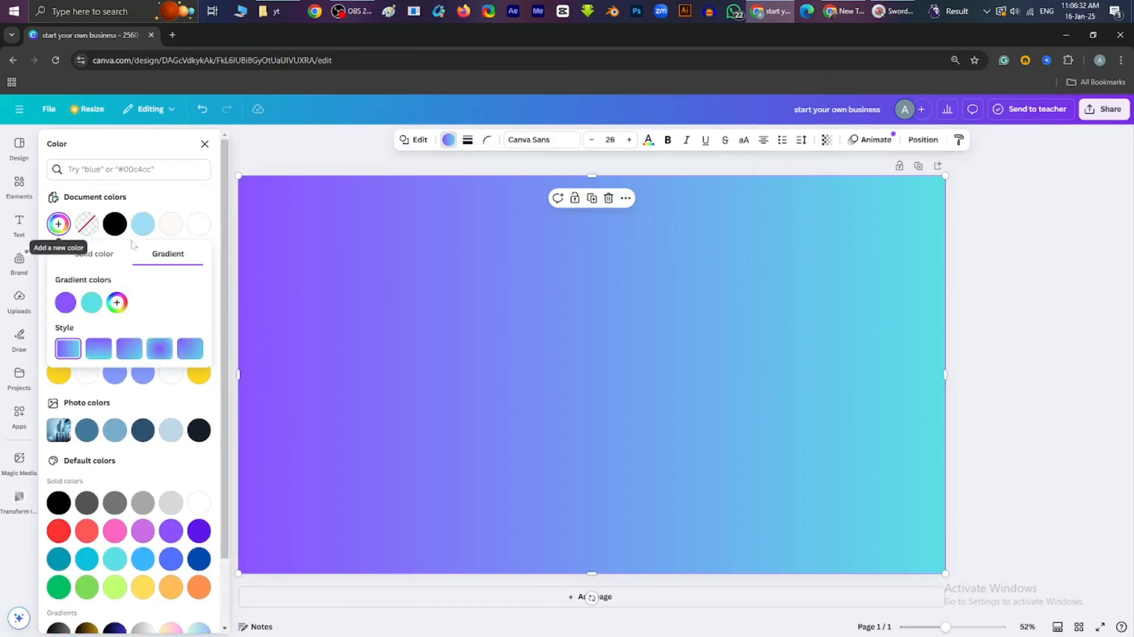
left_click(90, 303)
left_click_drag(129, 396, 97, 395)
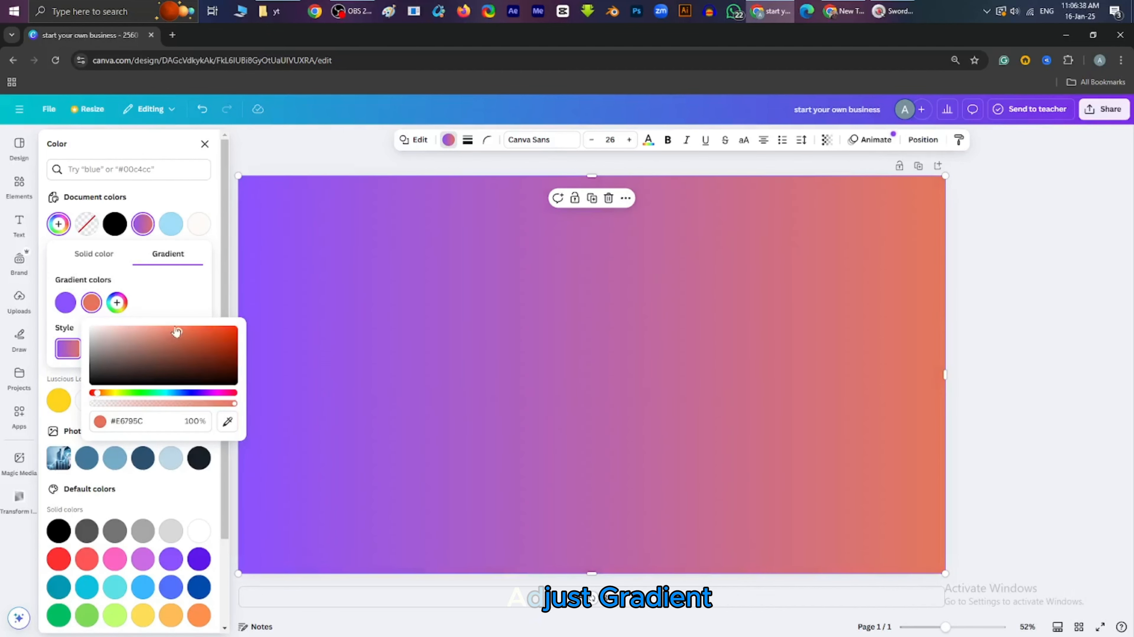
left_click(182, 303)
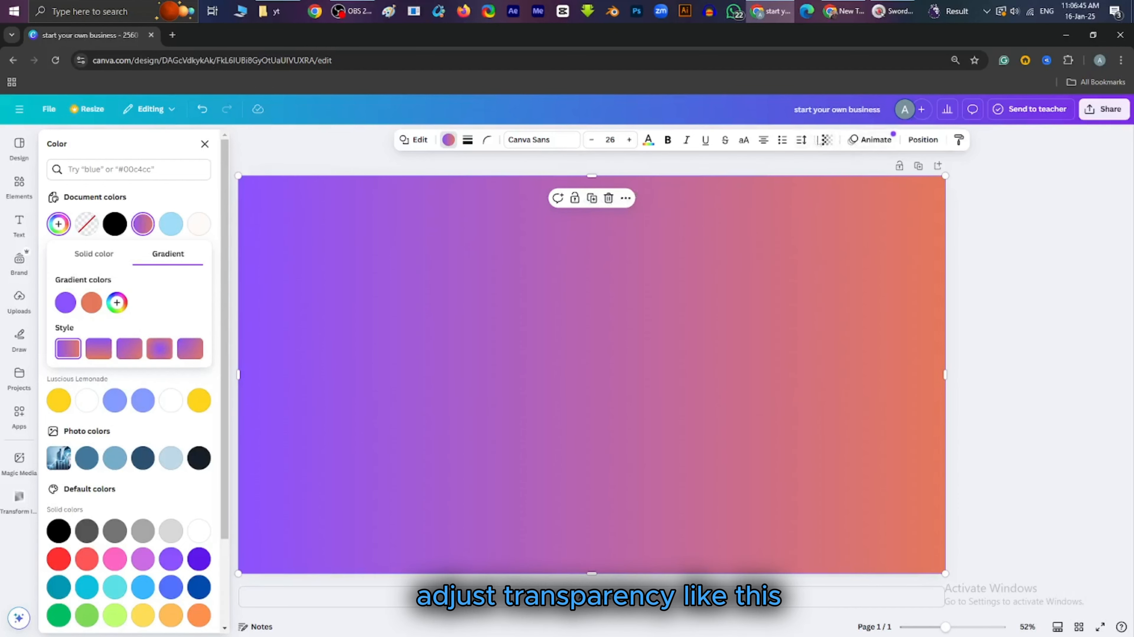
left_click(826, 140)
left_click_drag(854, 182, 806, 186)
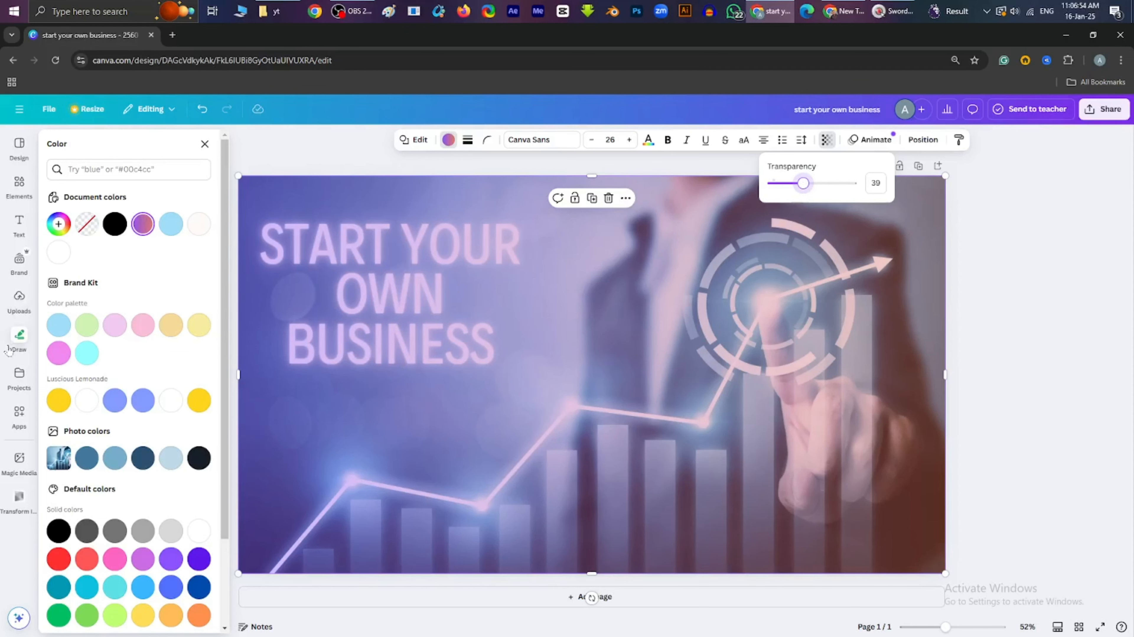
- Insert the uploaded photo of the man in the blue suit and remove its background with BG Remover
left_click(10, 307)
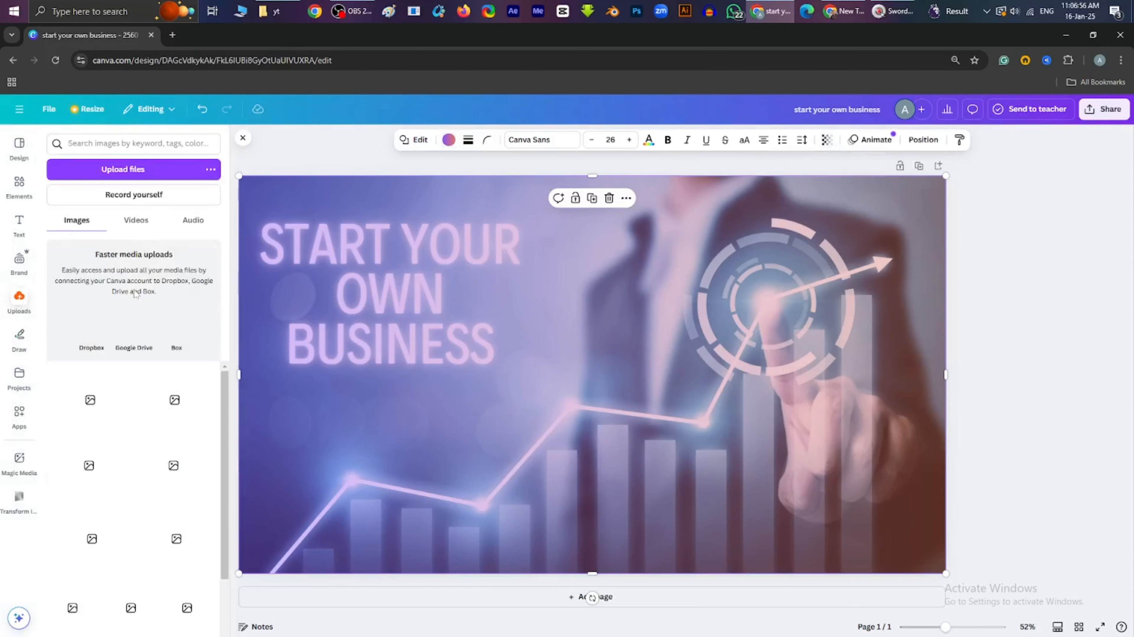
scroll(110, 473, "down", 14)
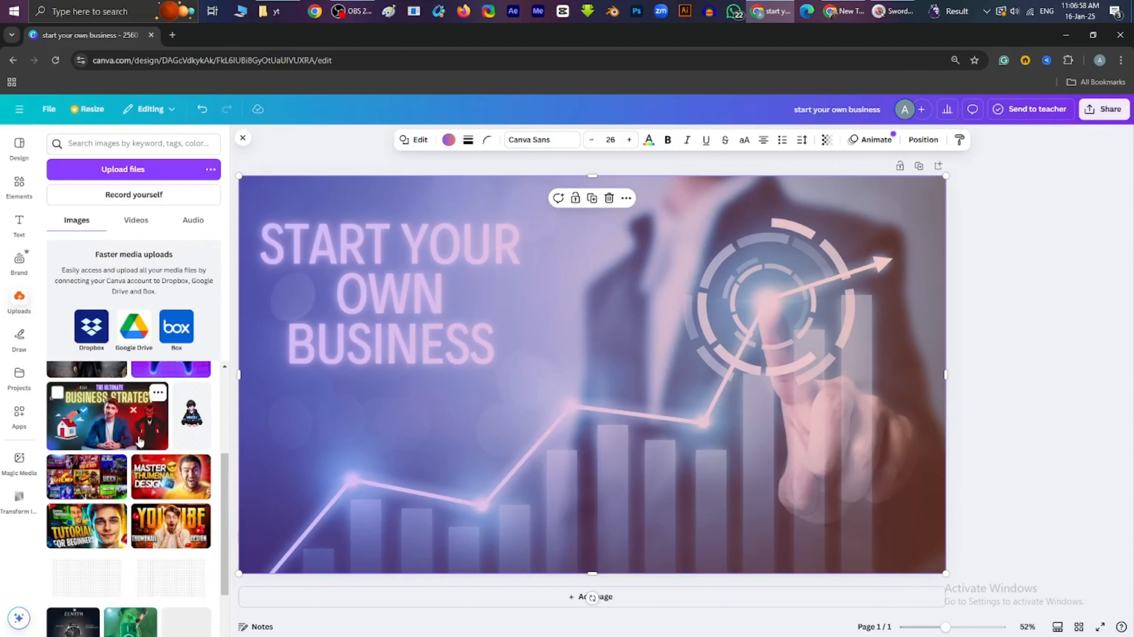
scroll(149, 445, "down", 5)
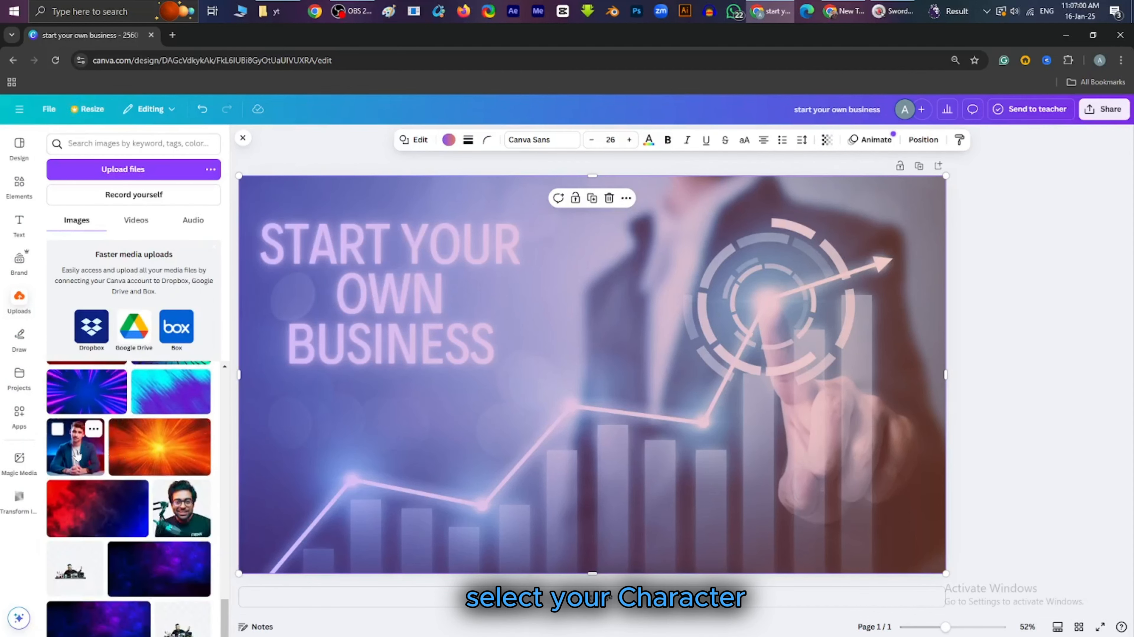
left_click(77, 451)
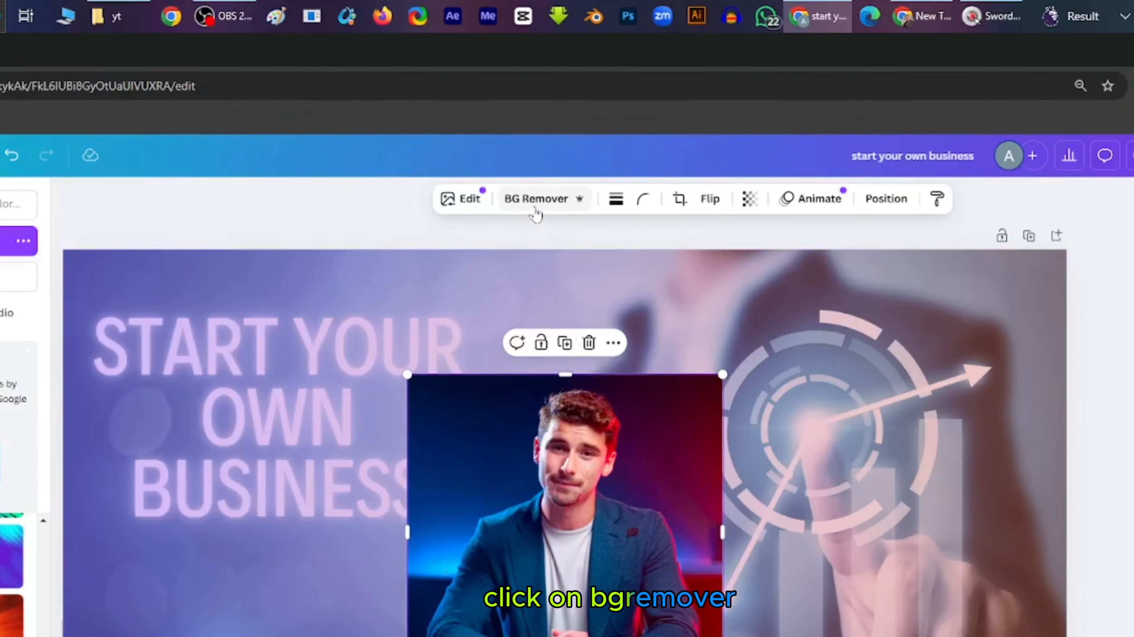
left_click(550, 179)
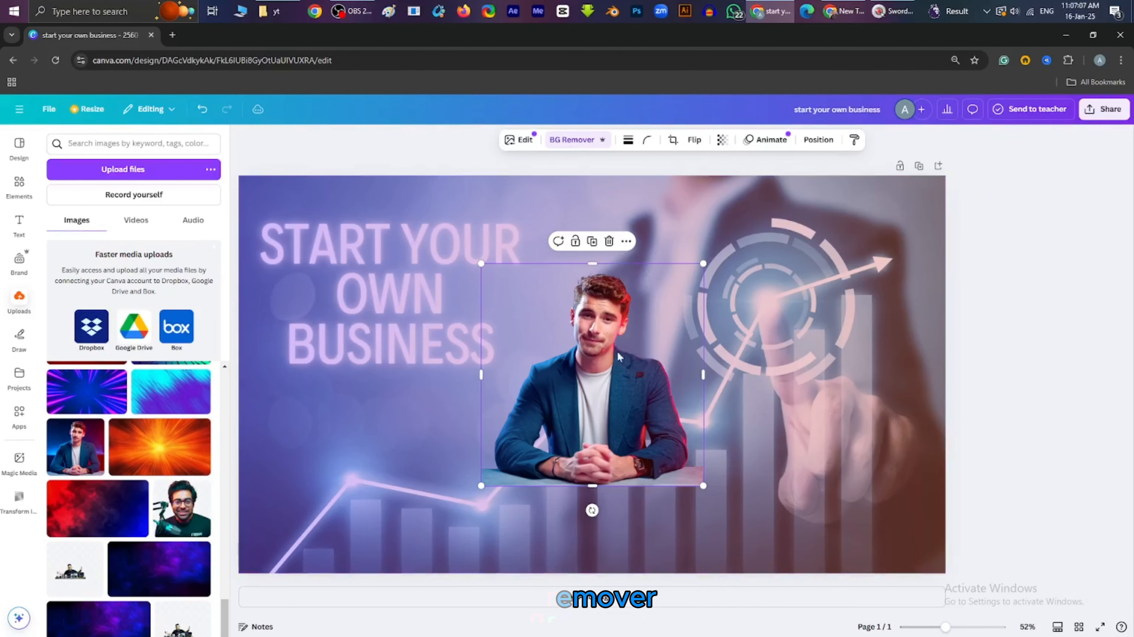
- Enlarge the man's cutout and center it horizontally along the page's bottom edge
left_click_drag(480, 262, 380, 166)
left_click_drag(572, 335, 648, 415)
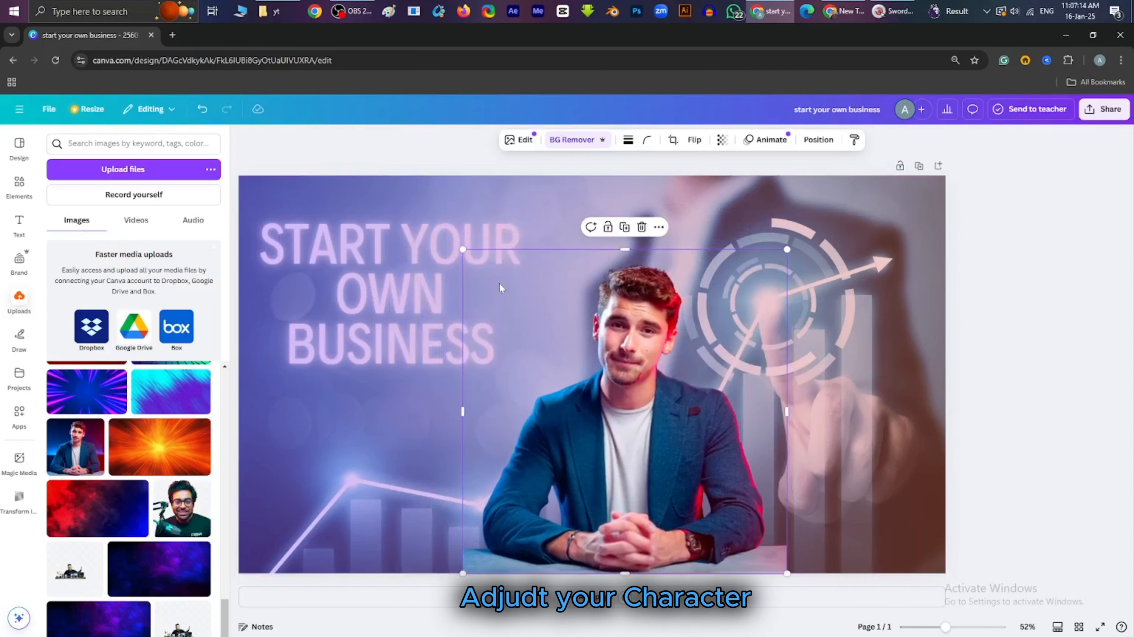
left_click_drag(461, 250, 427, 215)
left_click_drag(625, 402, 610, 402)
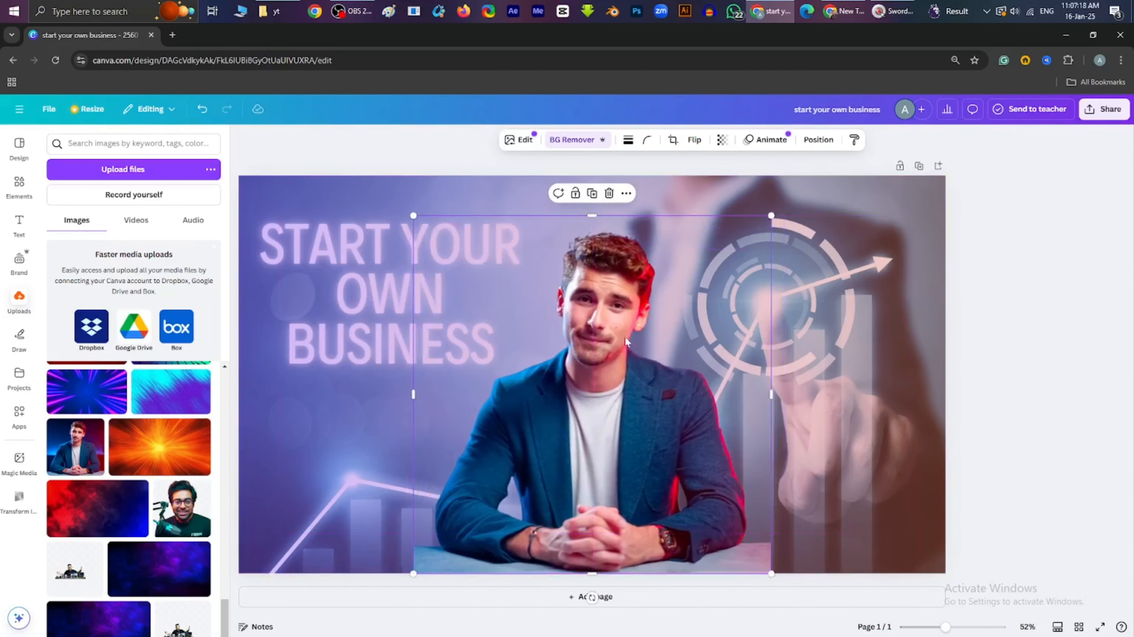
left_click(970, 325)
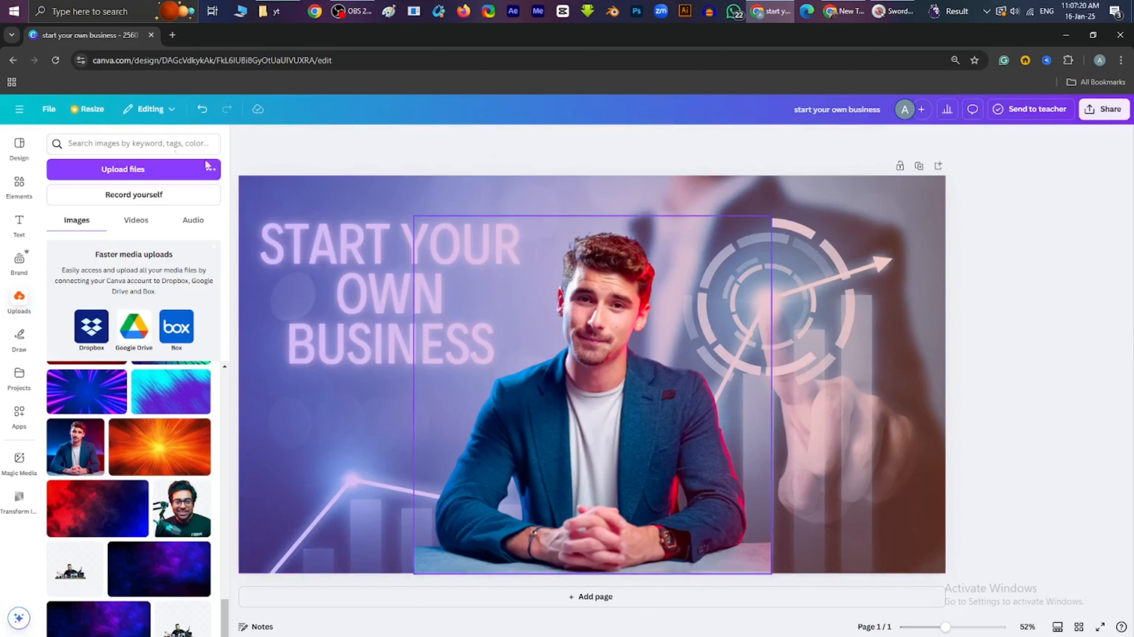
- Add a square shape to the page and fill it with solid red #DB1F1F
left_click(26, 194)
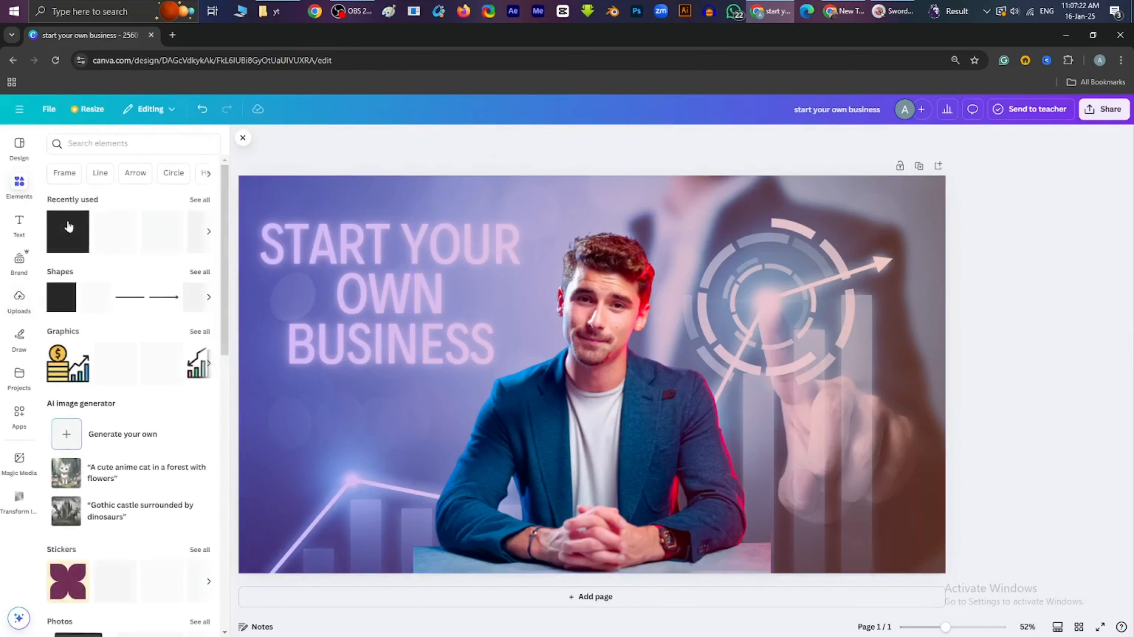
left_click(66, 244)
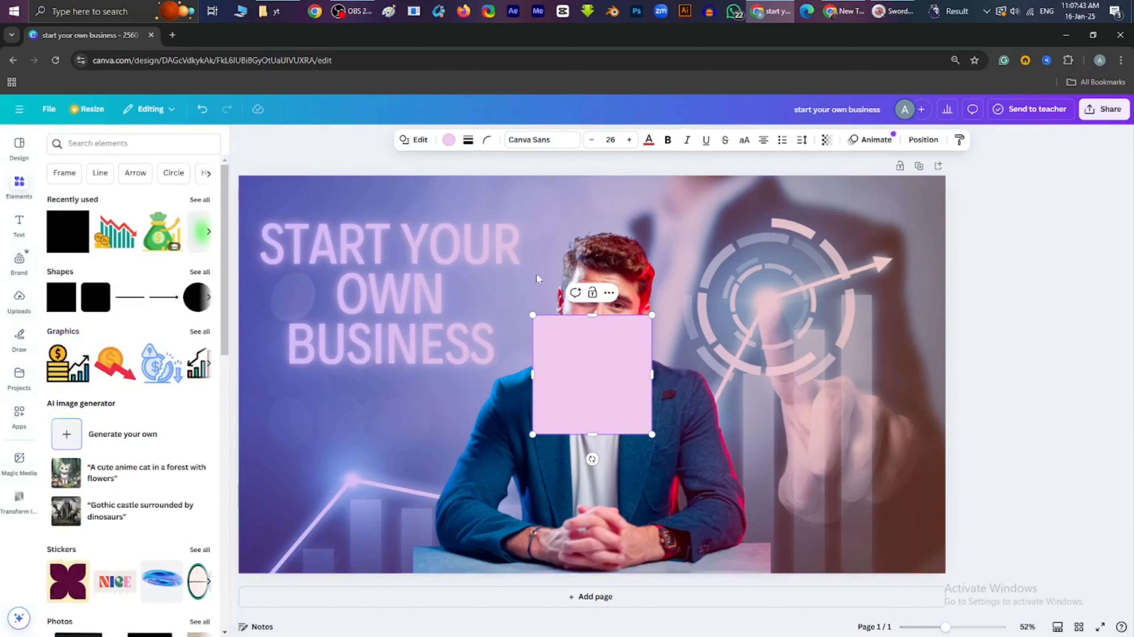
left_click(449, 140)
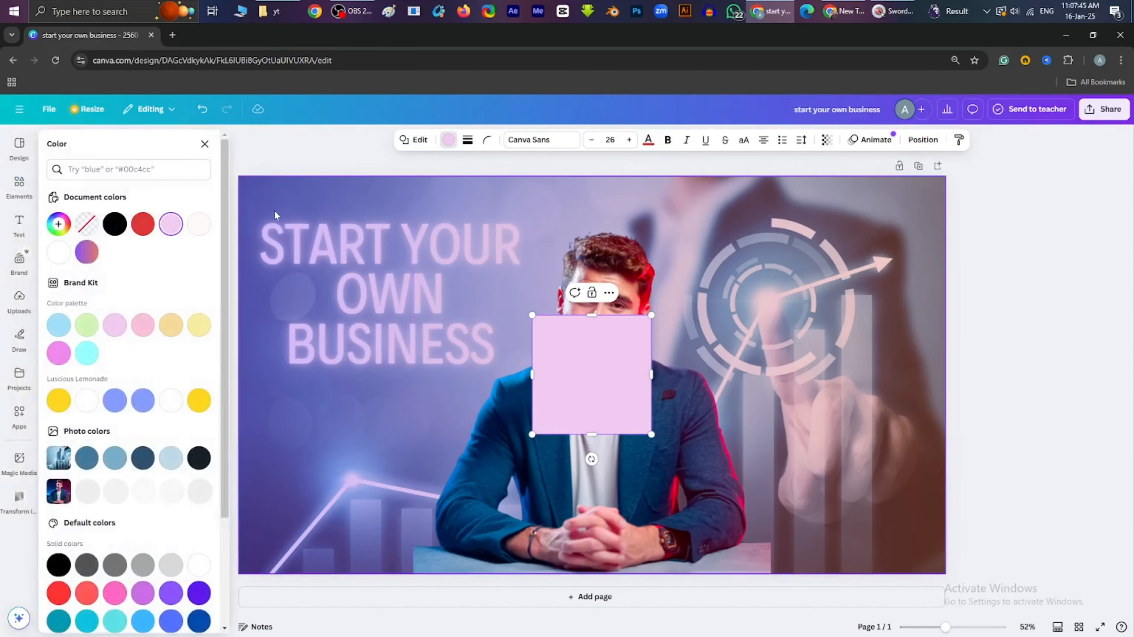
left_click(143, 224)
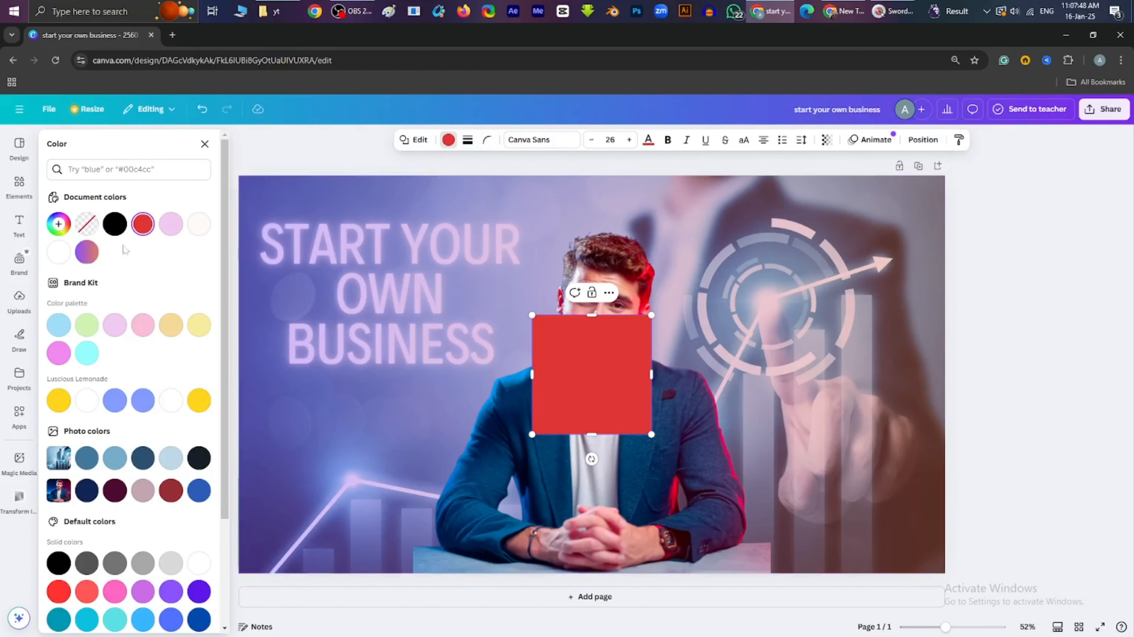
left_click(58, 223)
left_click(169, 281)
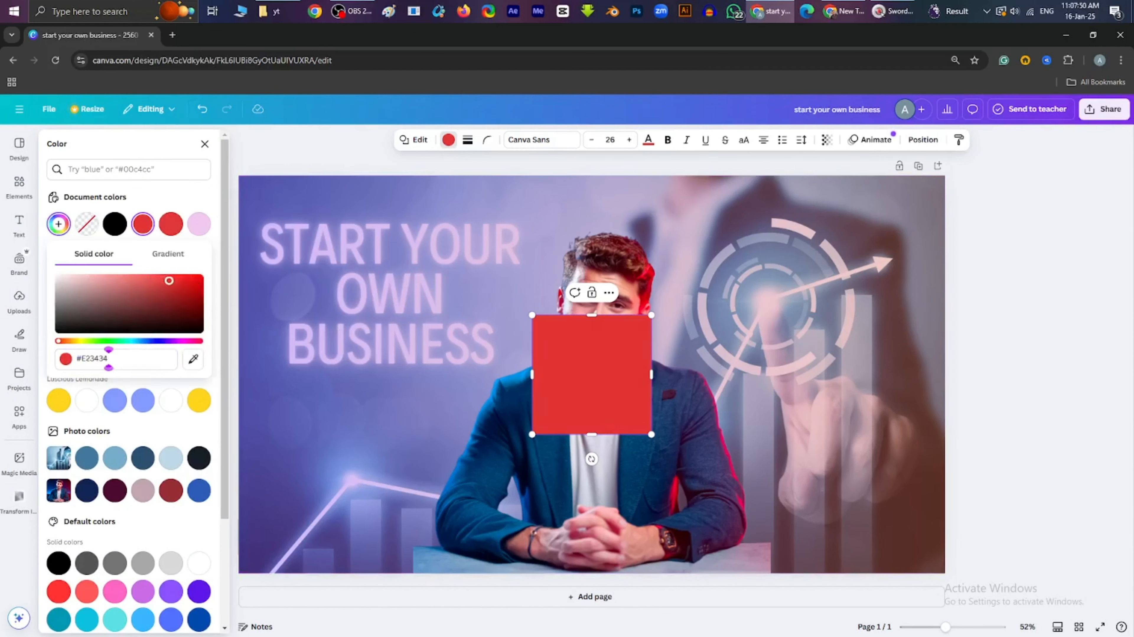
left_click(183, 283)
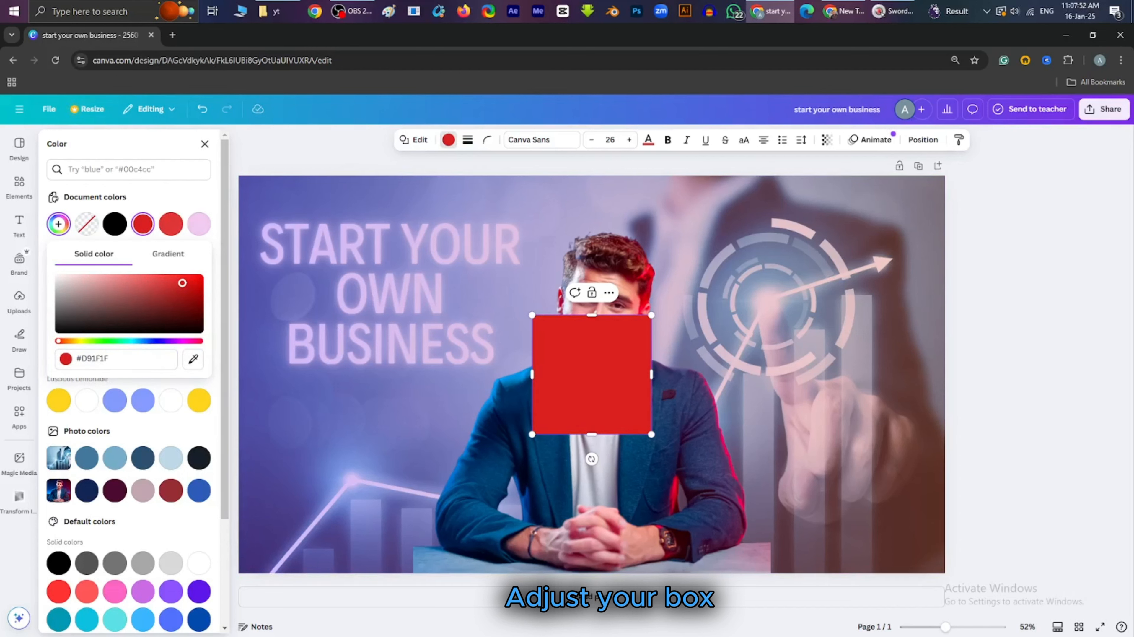
- Enlarge the red square and fit it over roughly the left half of the page at full page height
left_click(827, 140)
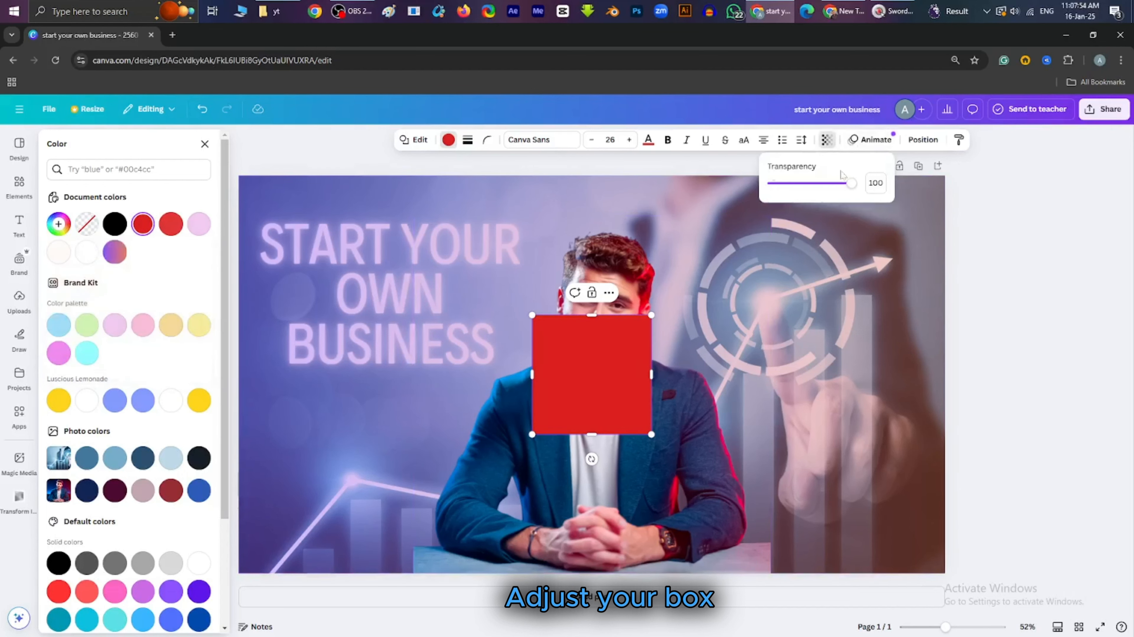
left_click_drag(532, 315, 369, 173)
left_click_drag(476, 257, 343, 256)
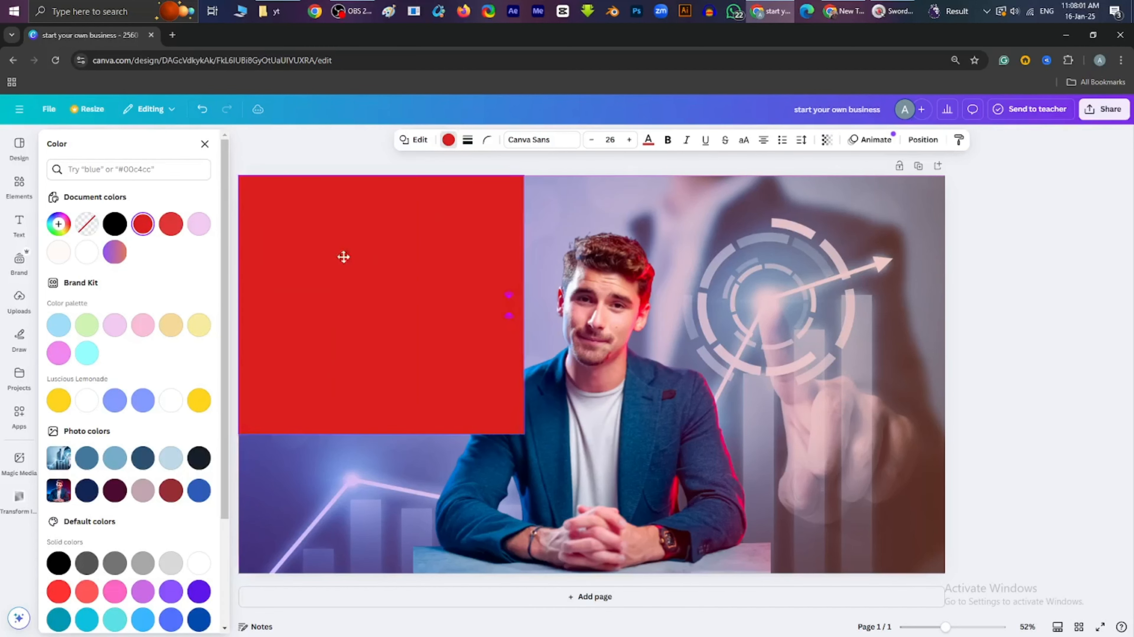
left_click_drag(524, 434, 597, 573)
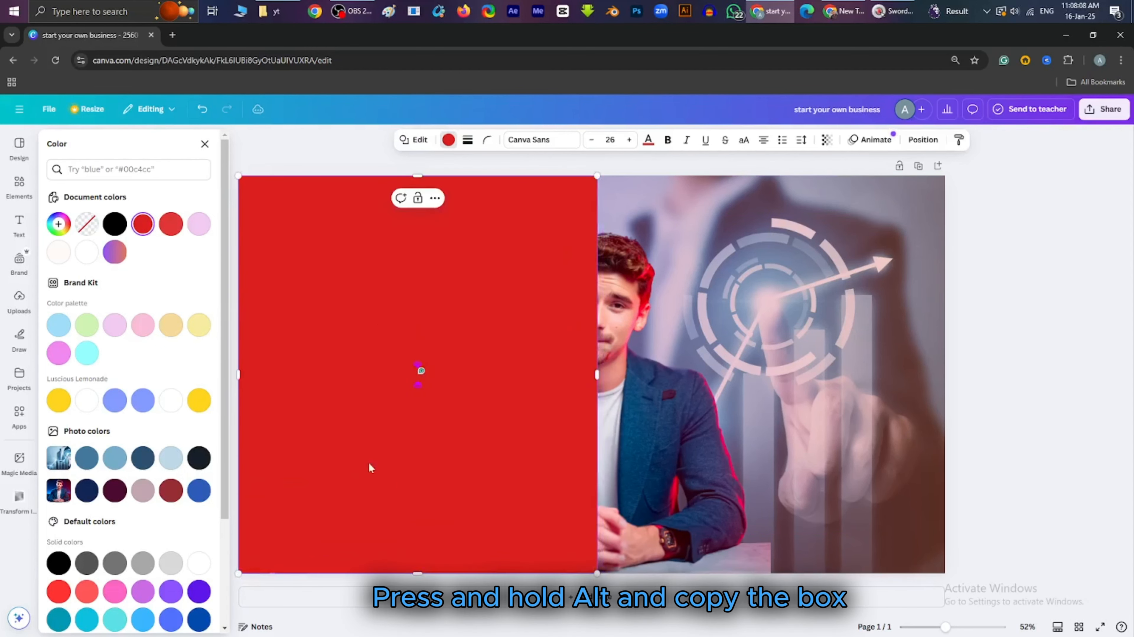
- Duplicate the red box onto the right half of the page and fit its outer side to the page edge
key("alt")
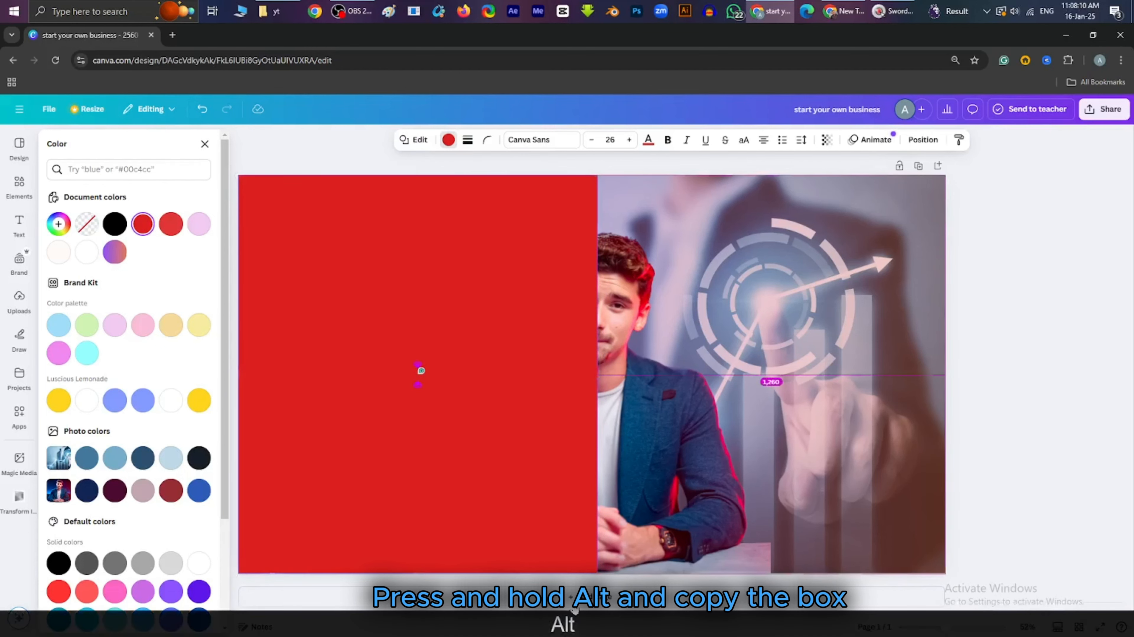
left_click_drag(463, 448, 817, 441)
left_click_drag(950, 373, 946, 374)
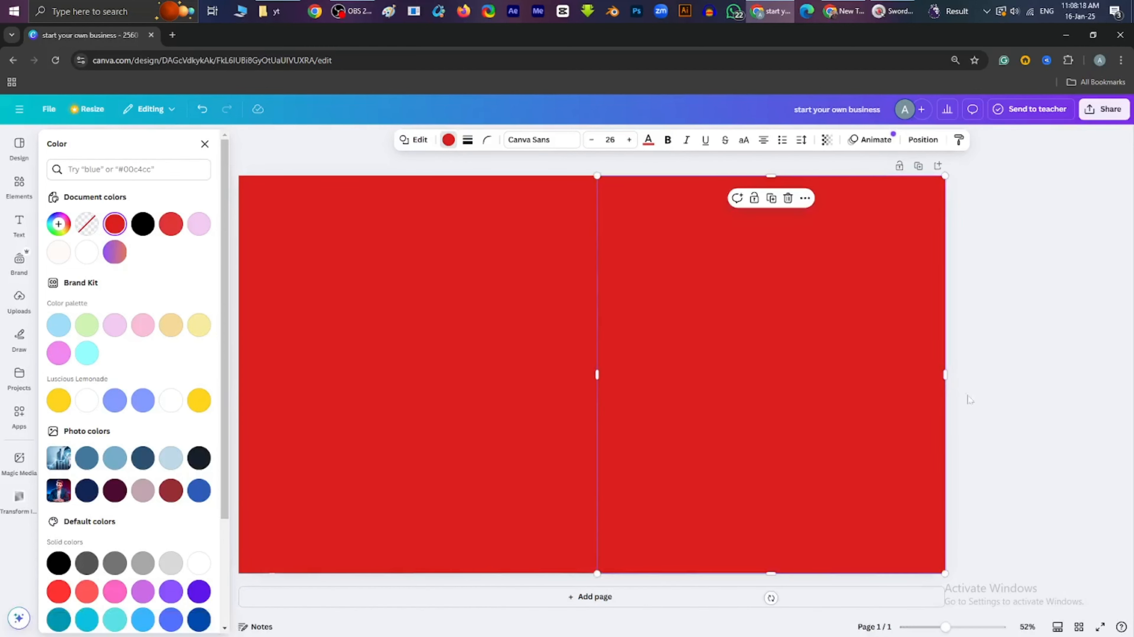
- Change the fill color of the box on the page's left half to turquoise #1FD5DB
left_click(631, 321)
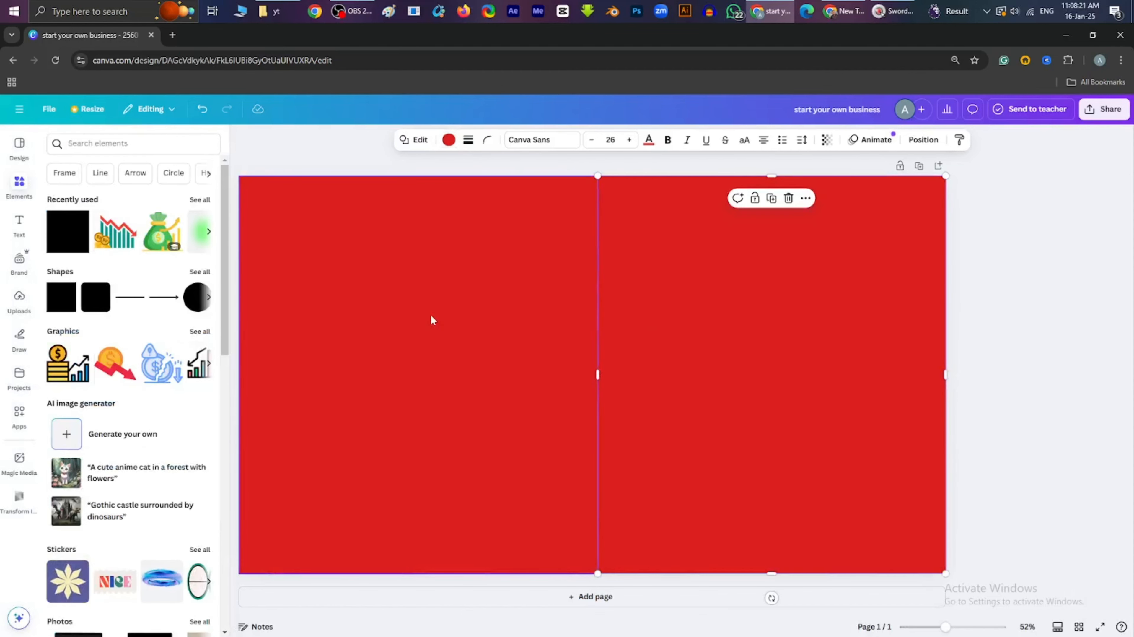
left_click(395, 308)
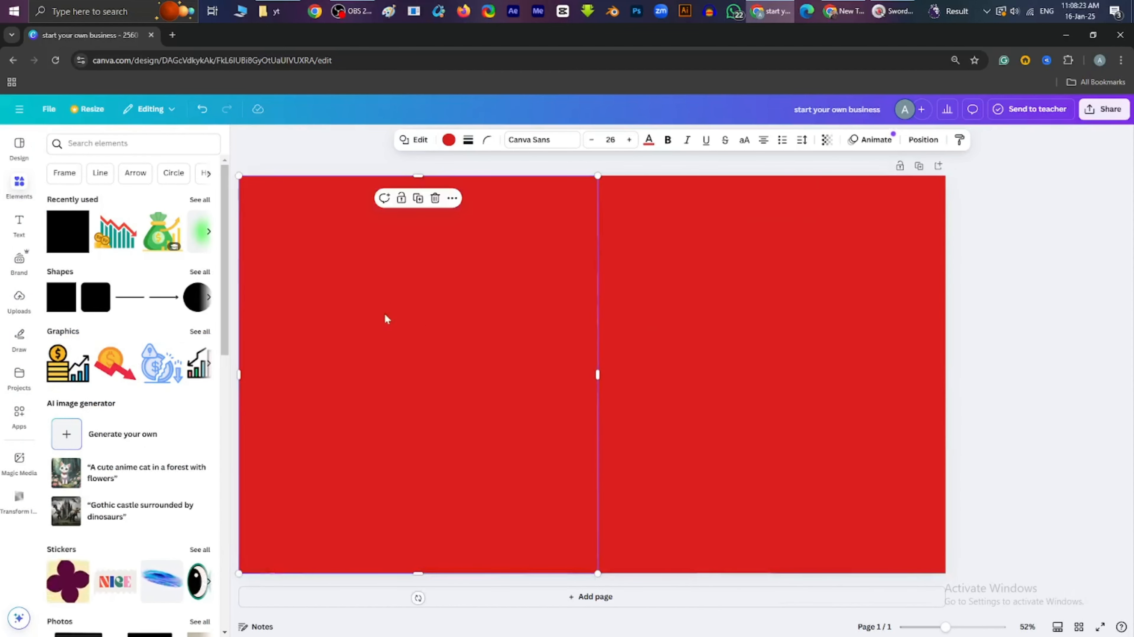
left_click(447, 144)
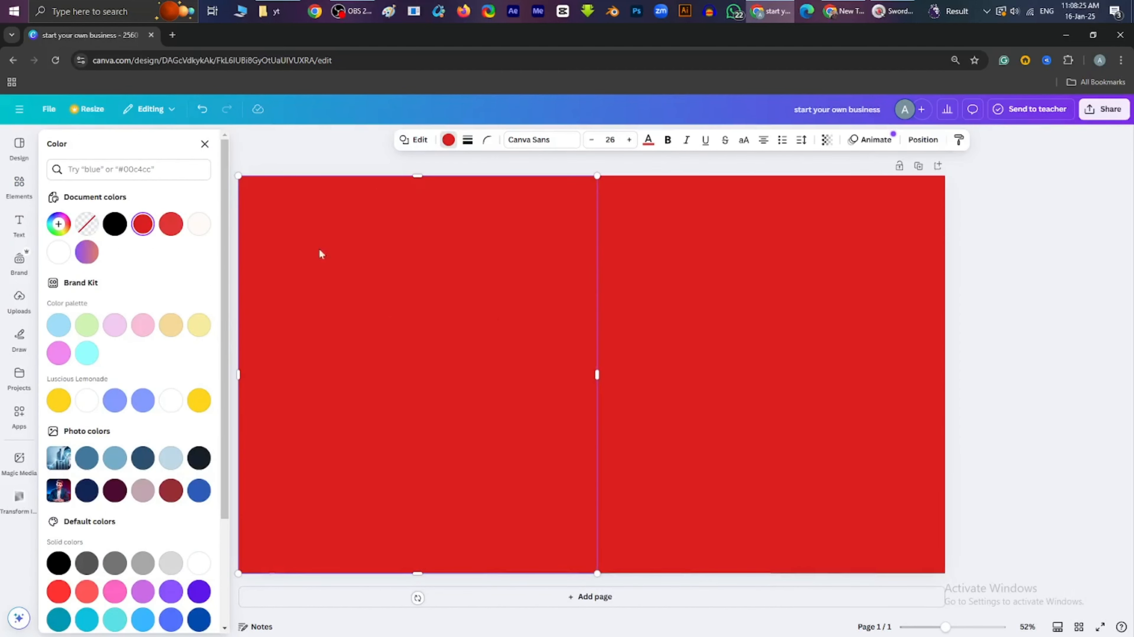
left_click(58, 224)
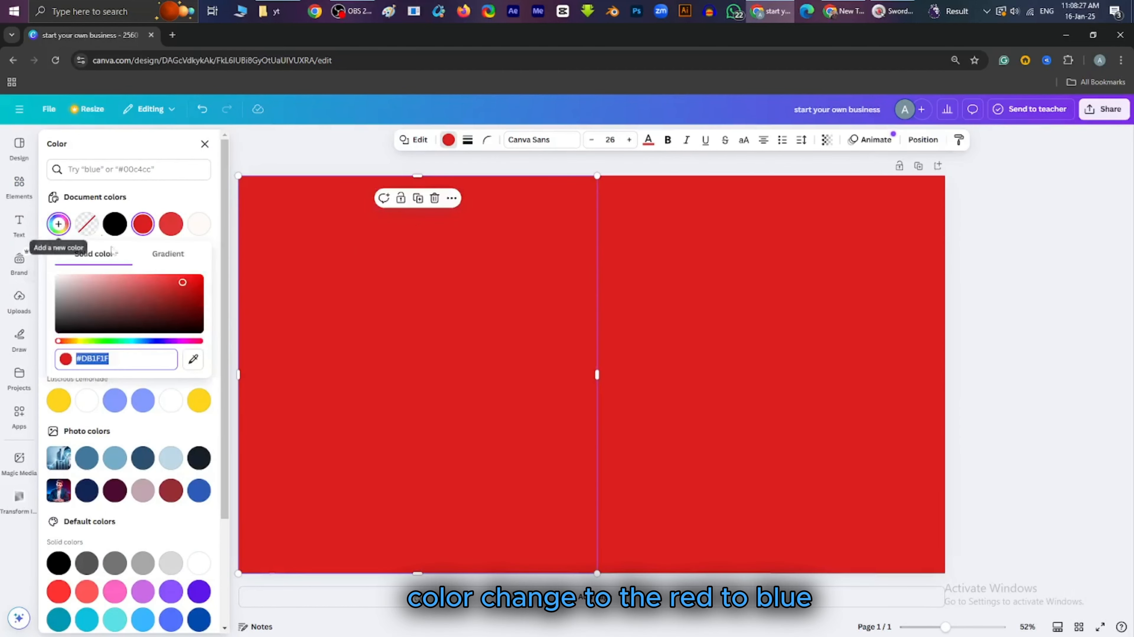
left_click_drag(101, 341, 132, 353)
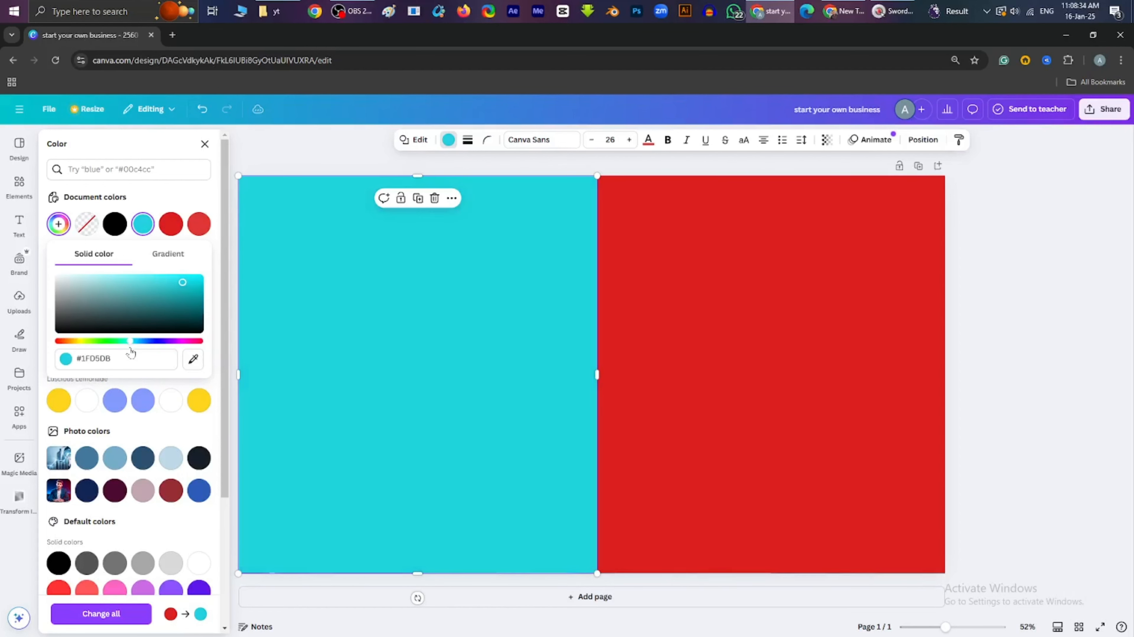
left_click(1048, 358)
left_click(1030, 375)
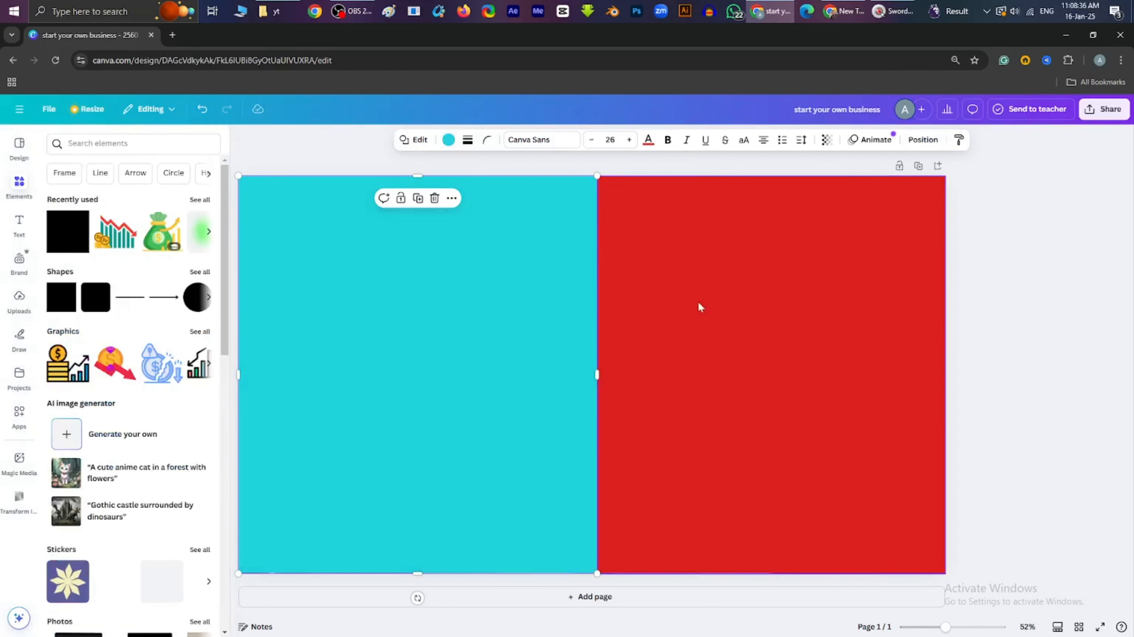
left_click(698, 288)
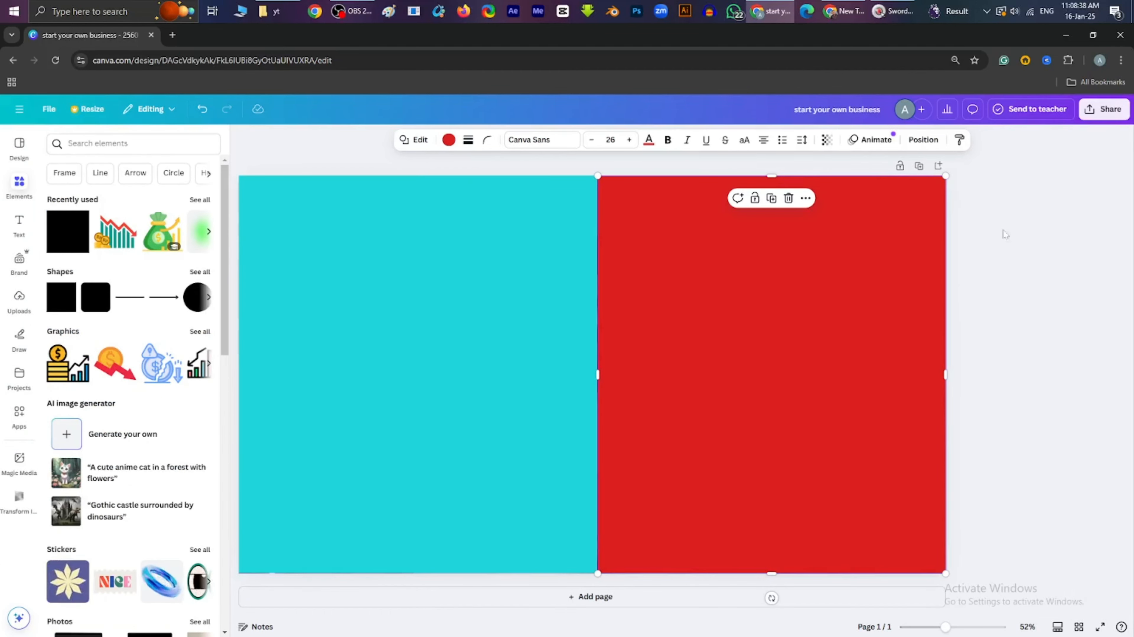
left_click_drag(1003, 229, 319, 148)
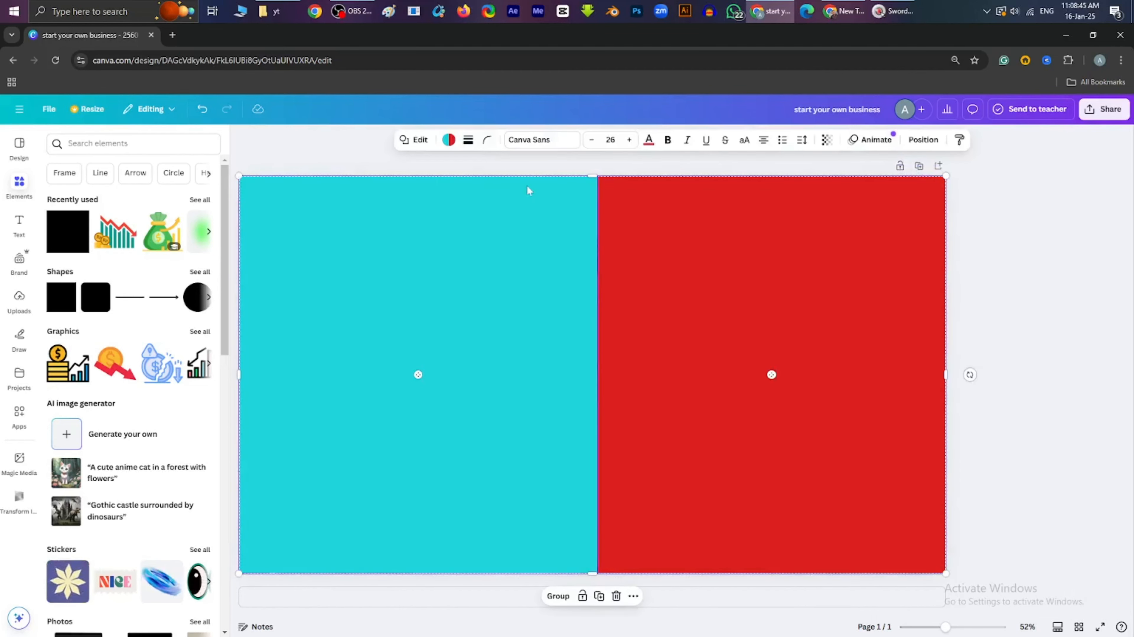
left_click(1026, 221)
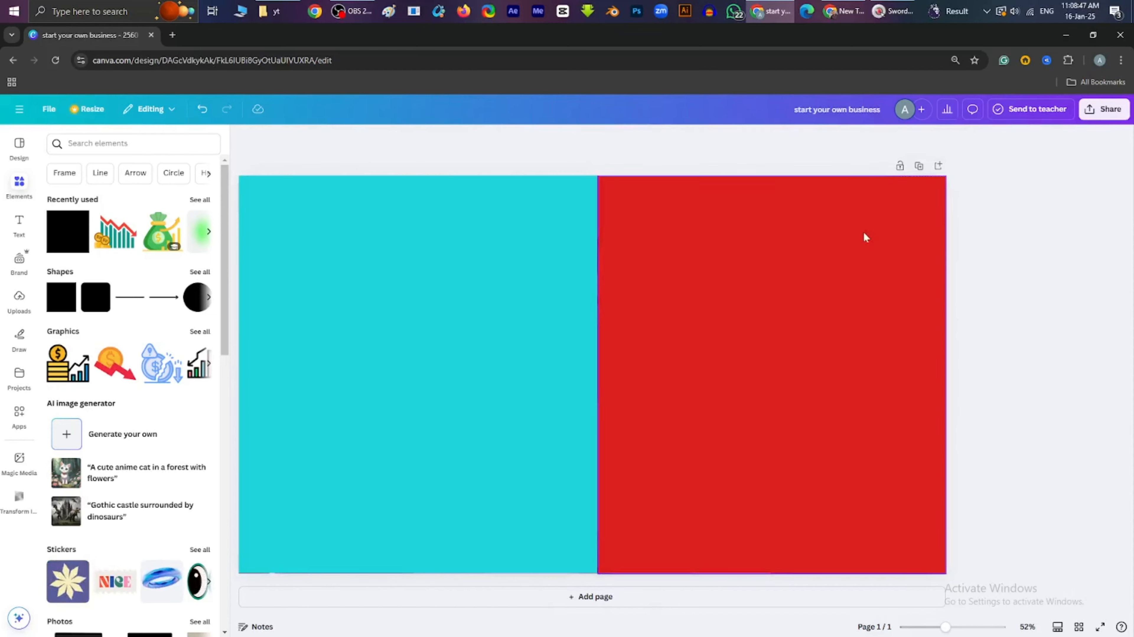
- Try to set the transparency of the red box on the page's right half to 40
left_click(868, 234)
left_click(826, 142)
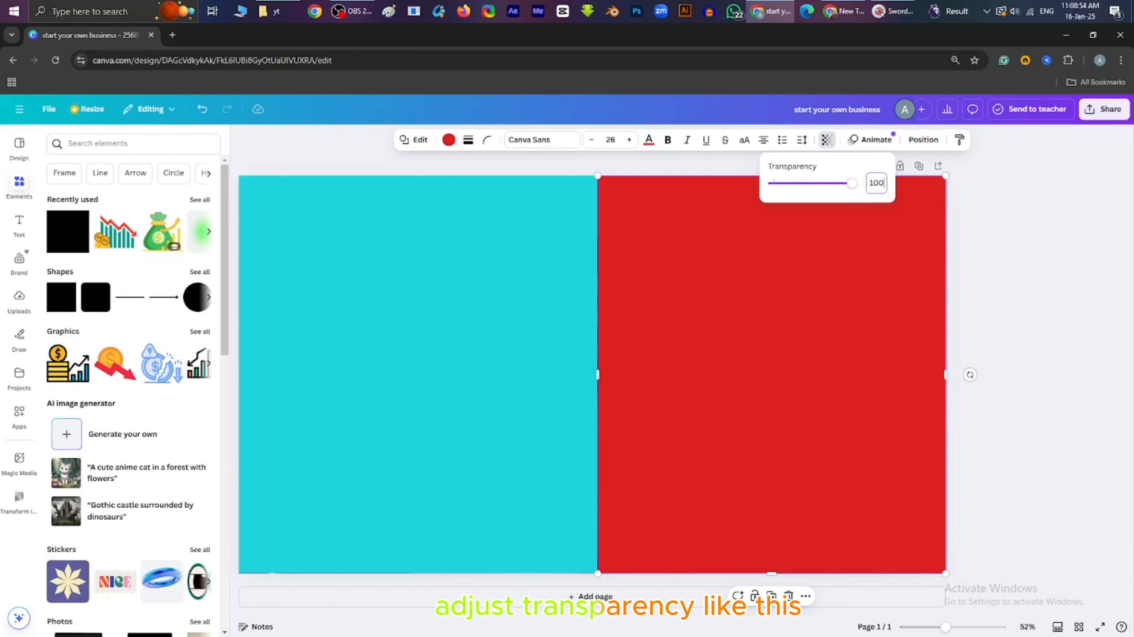
key("BackSpace")
key("BackSpace")
key("BackSpace")
type("40")
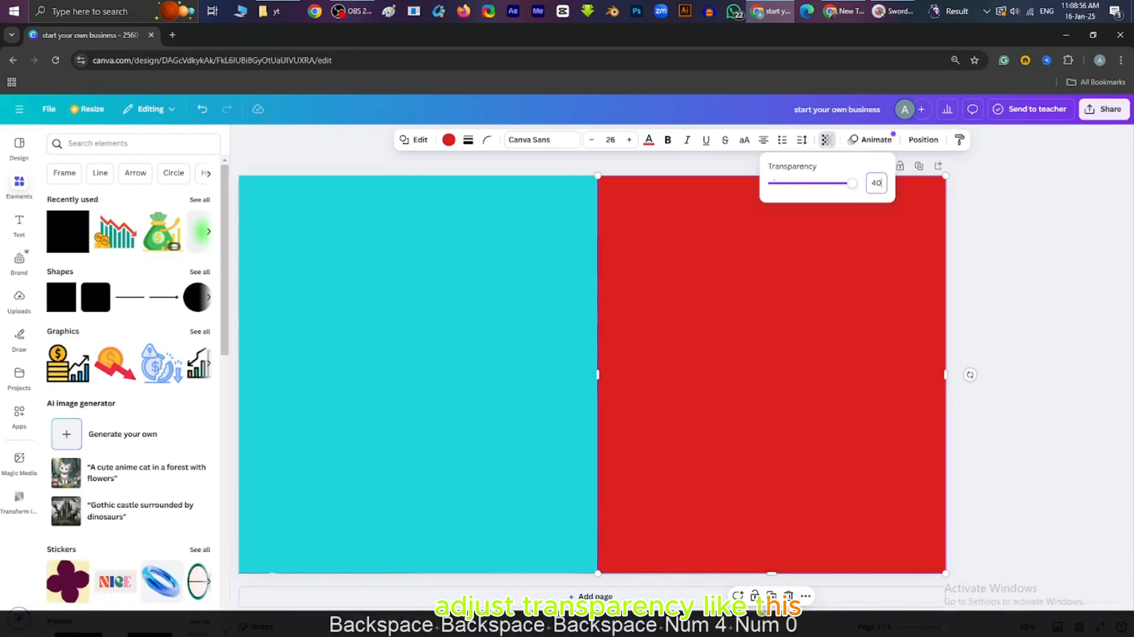
left_click(1034, 234)
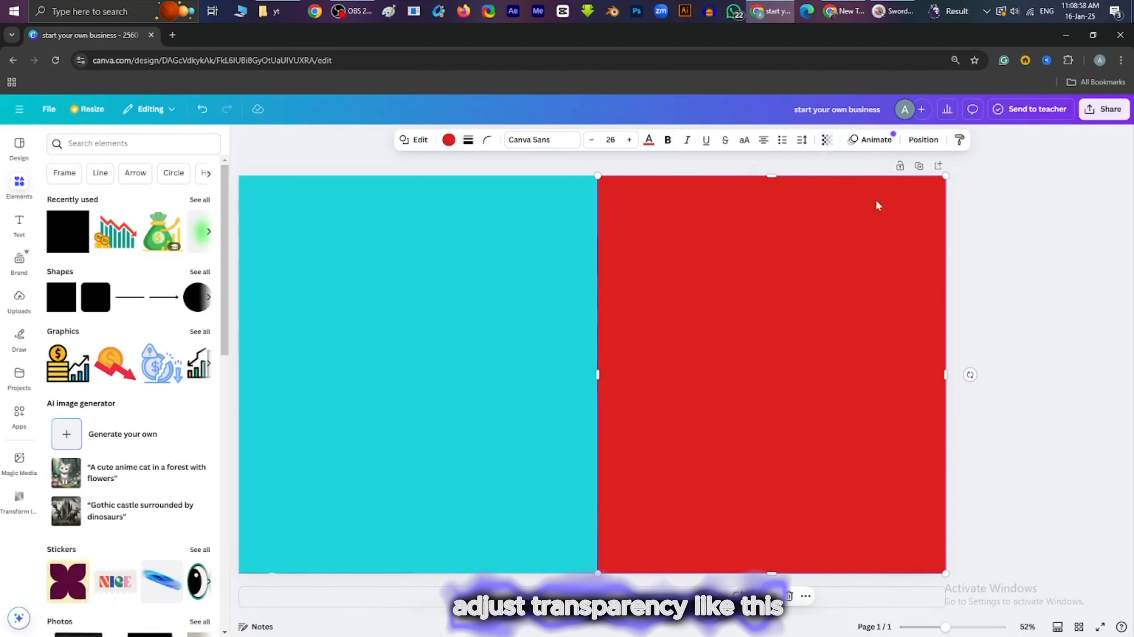
- Lower the transparency value of the red box to 40
left_click(826, 140)
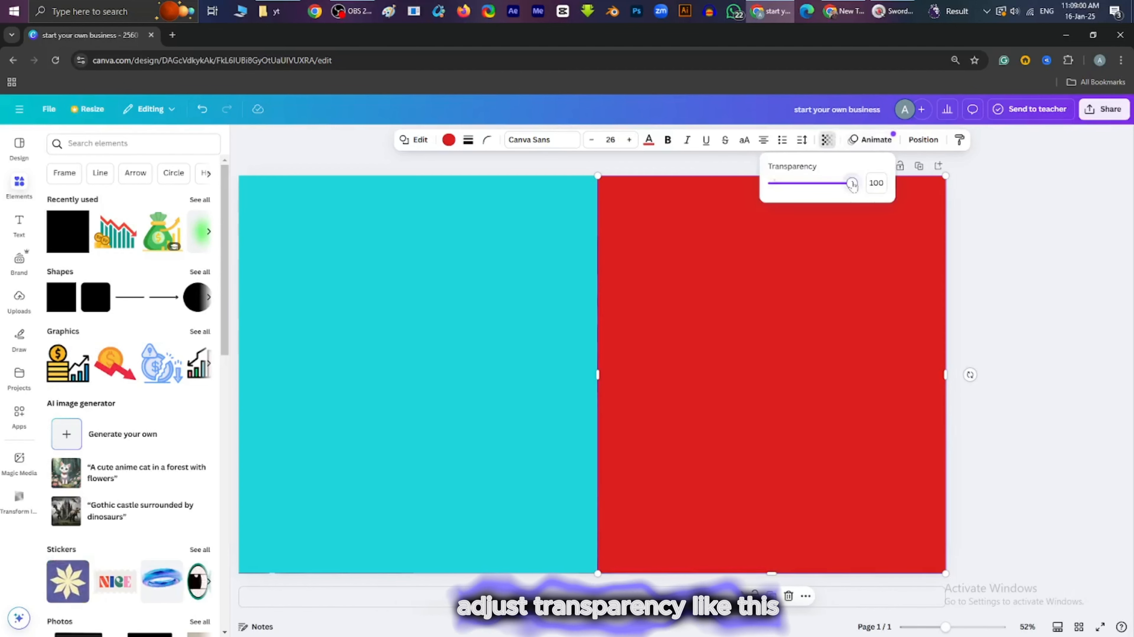
left_click_drag(852, 184, 812, 187)
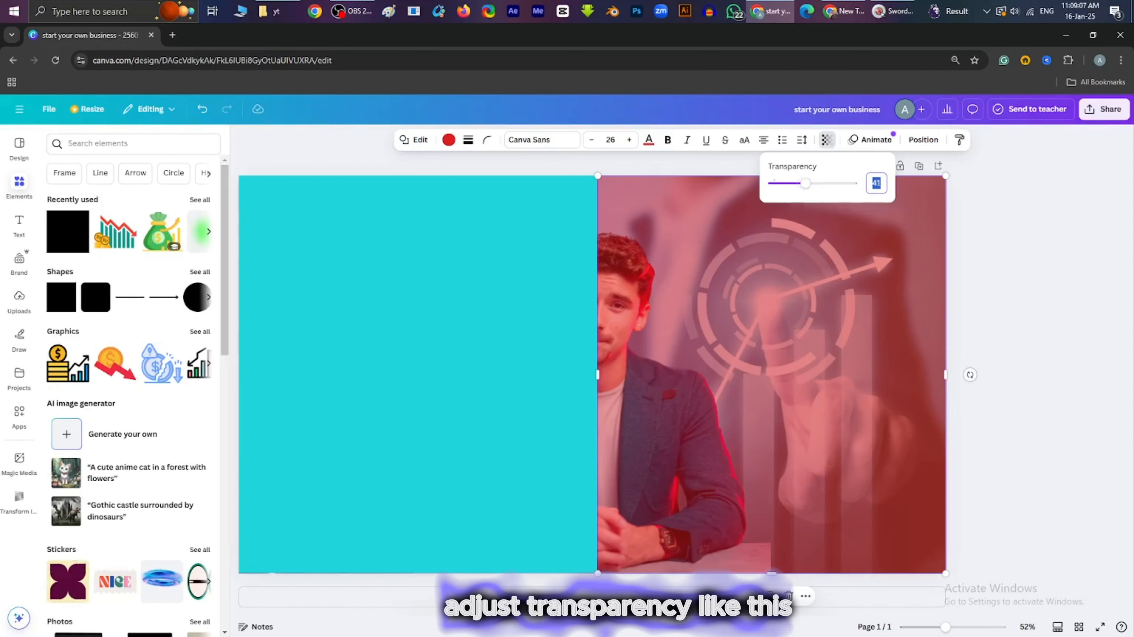
type("4")
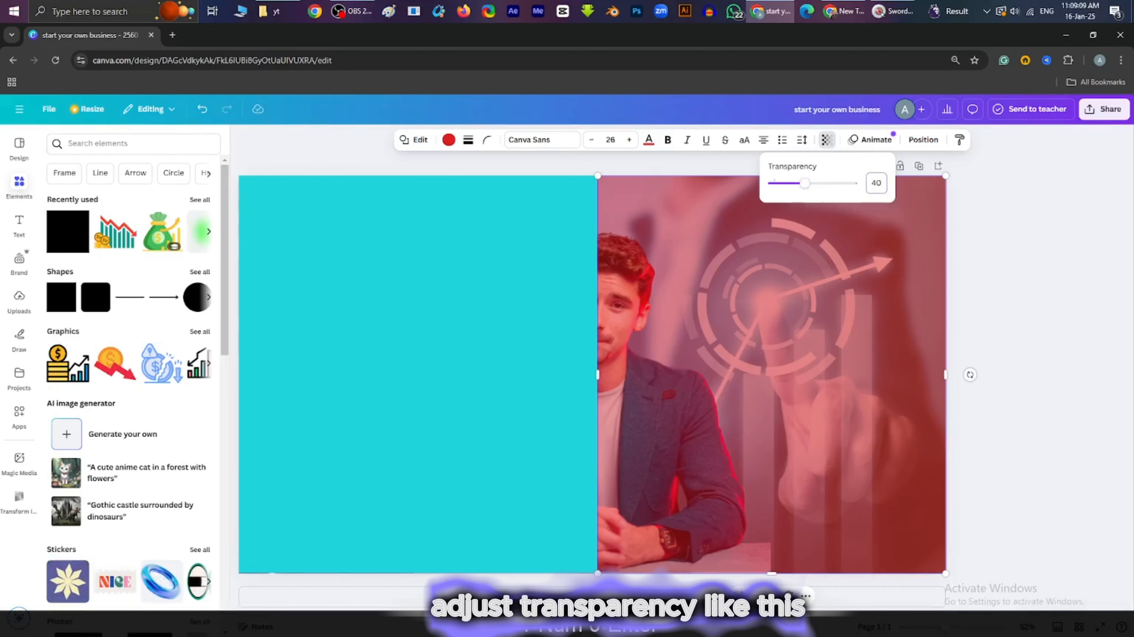
- Set the transparency of the turquoise box on the page's left half to 40 and deselect it
left_click(453, 218)
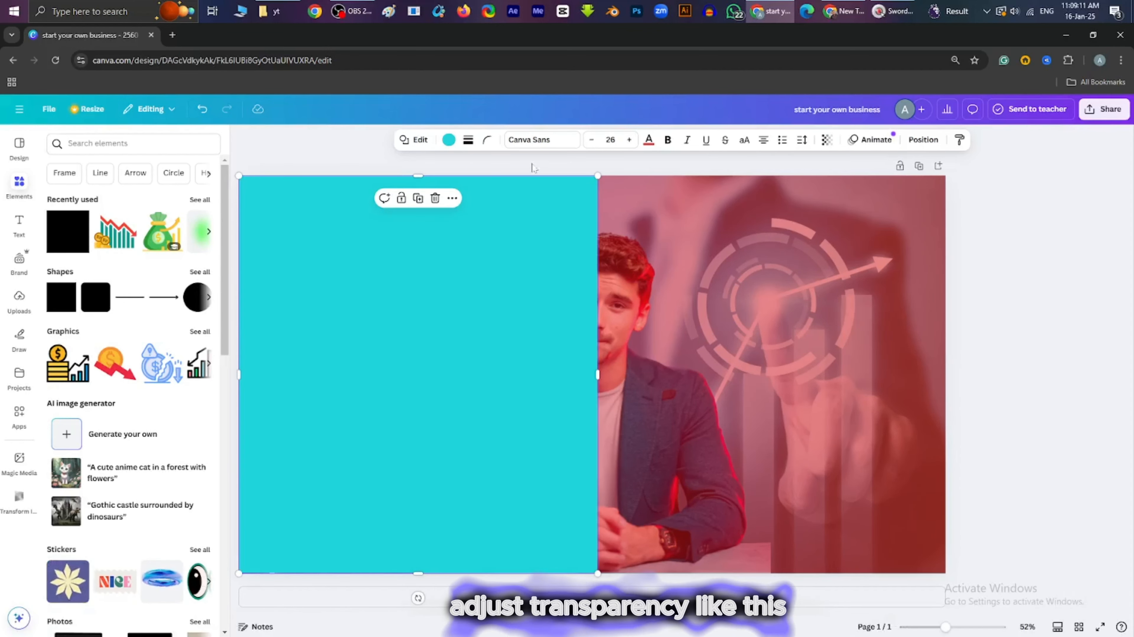
left_click(649, 140)
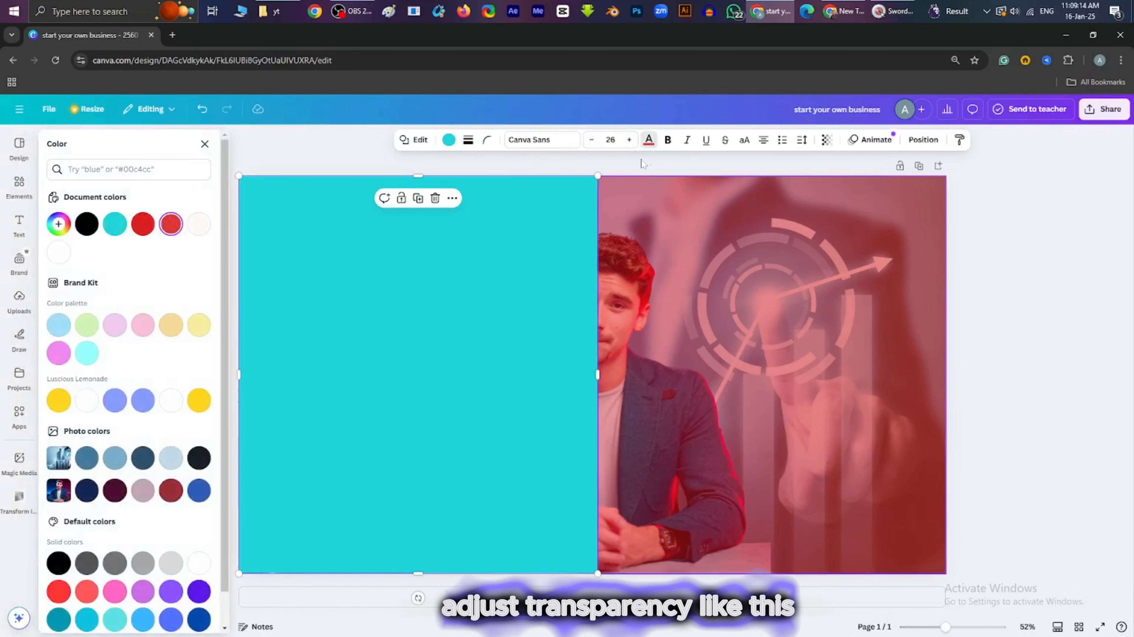
left_click(826, 141)
left_click(449, 142)
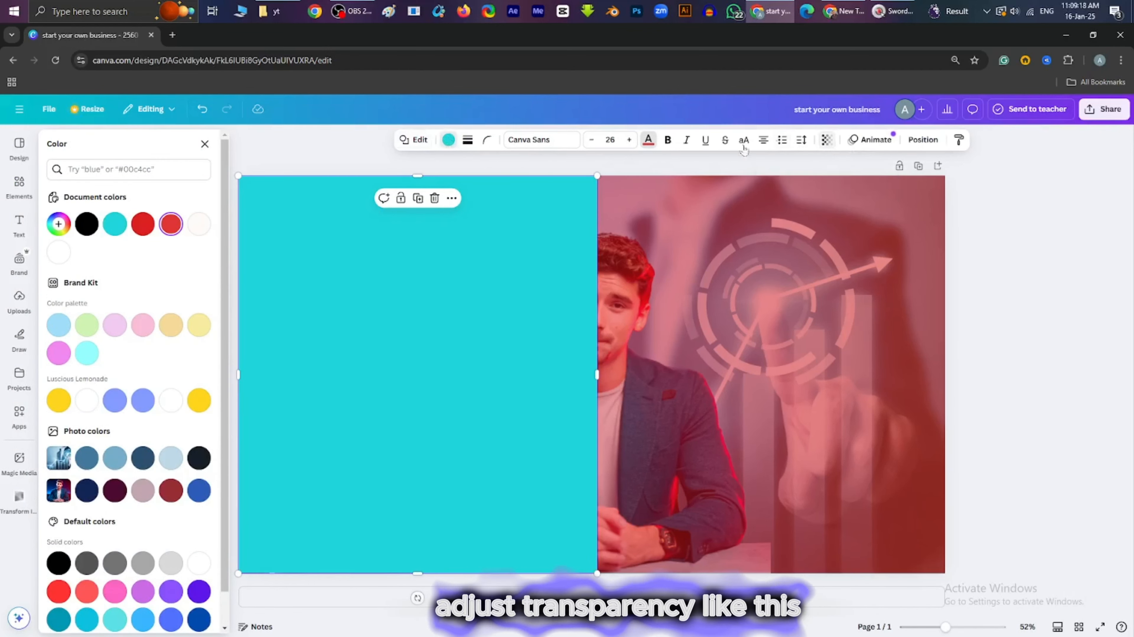
left_click(826, 141)
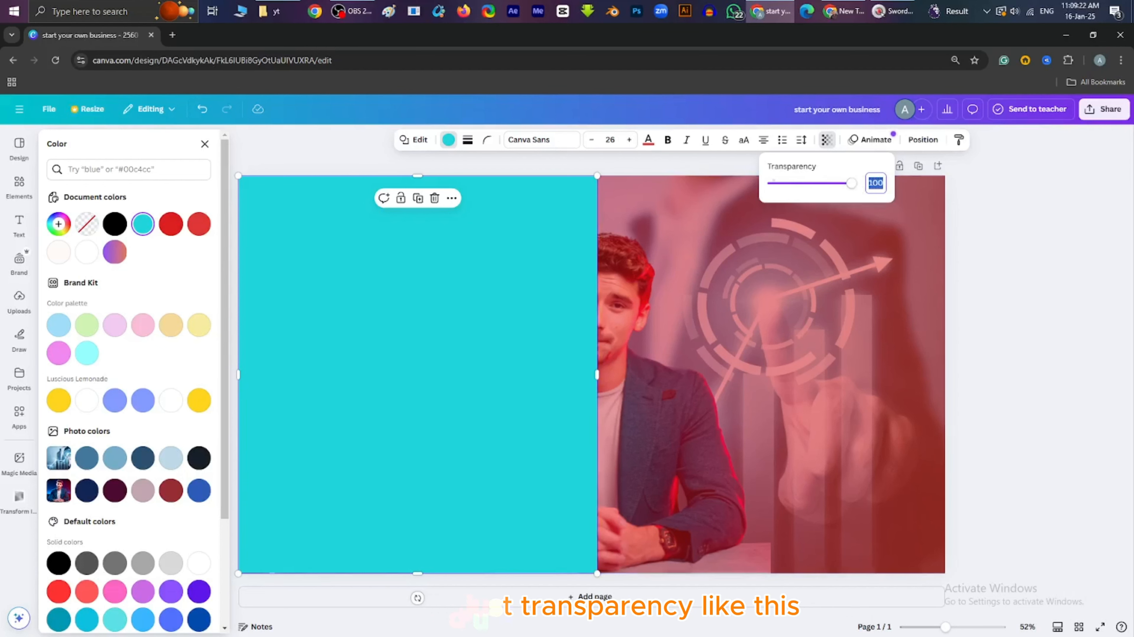
type("40")
key("Return")
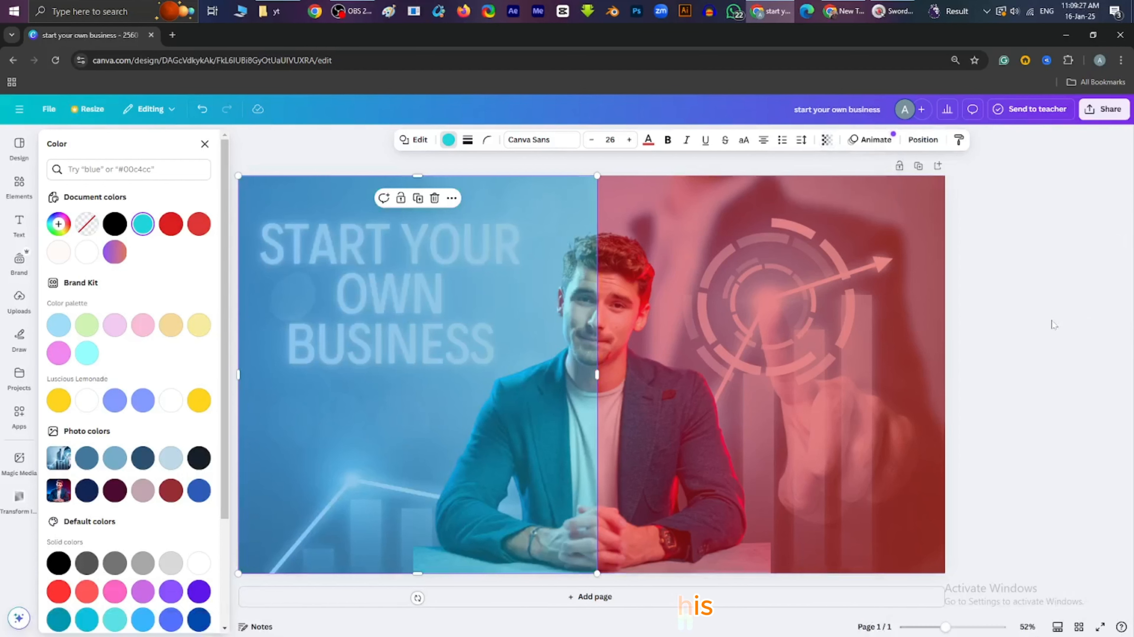
left_click(966, 243)
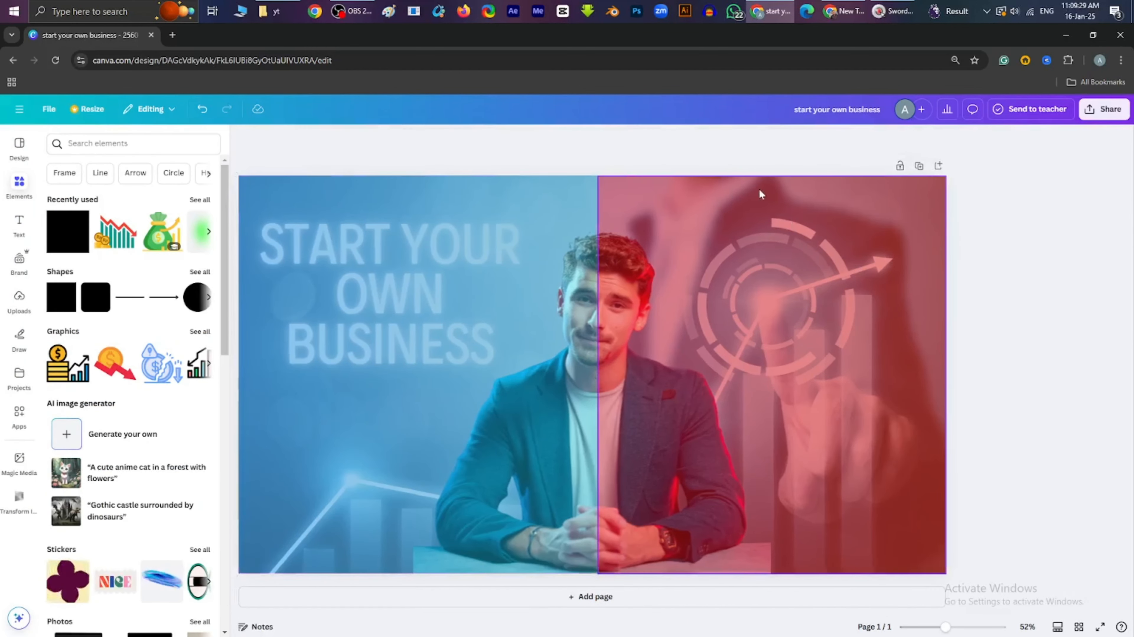
left_click(723, 189)
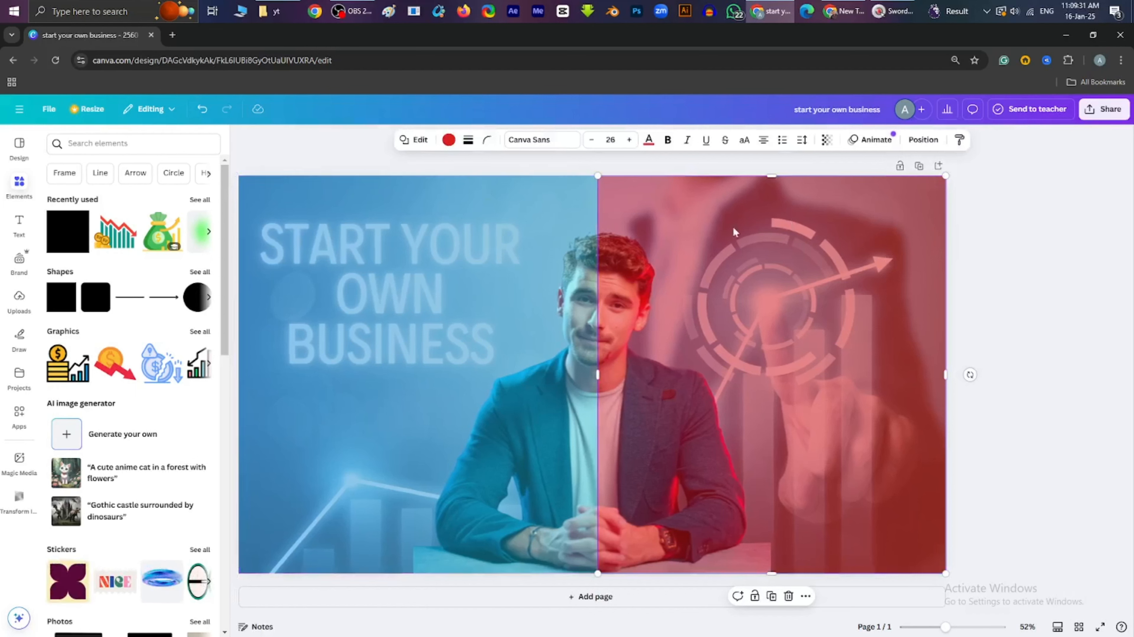
left_click(513, 190, "ctrl")
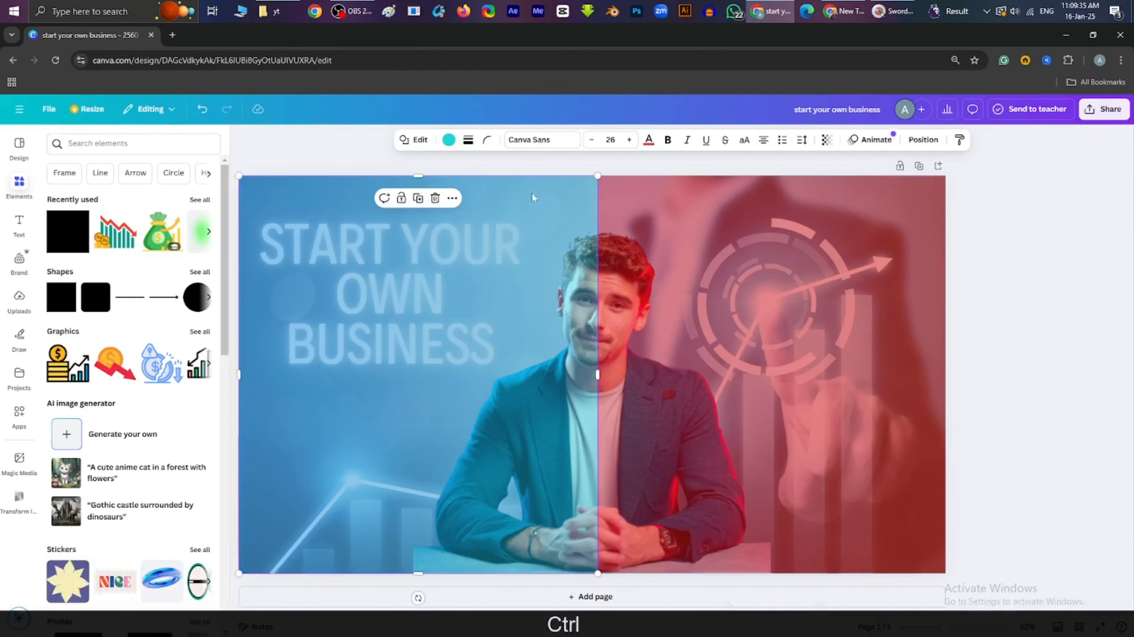
left_click(687, 210, "ctrl")
right_click(687, 210)
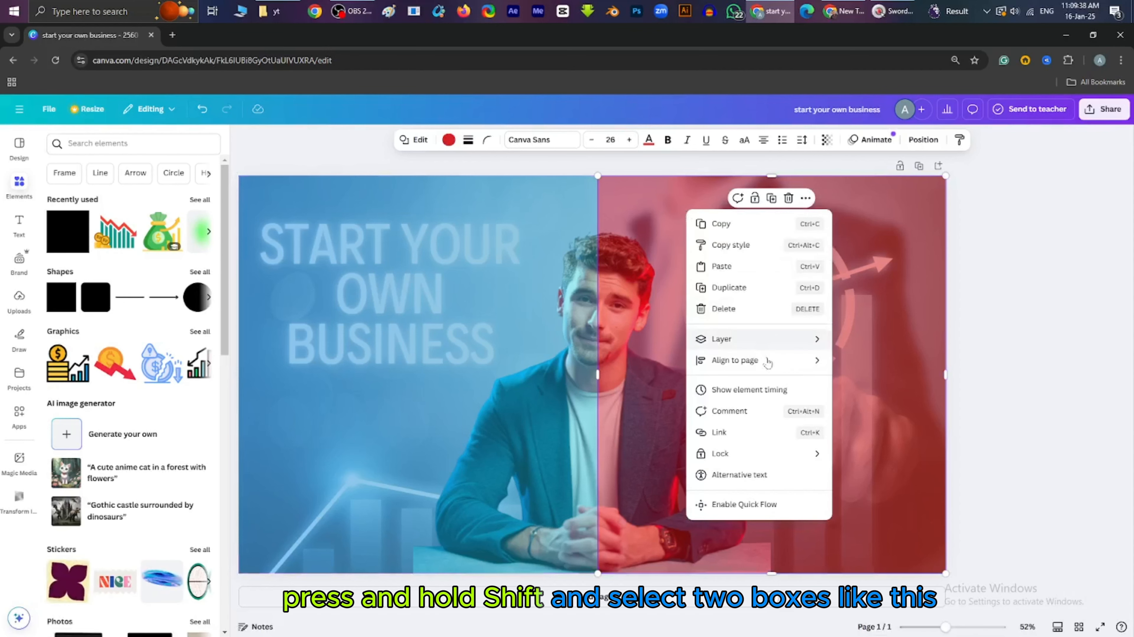
left_click(1058, 315)
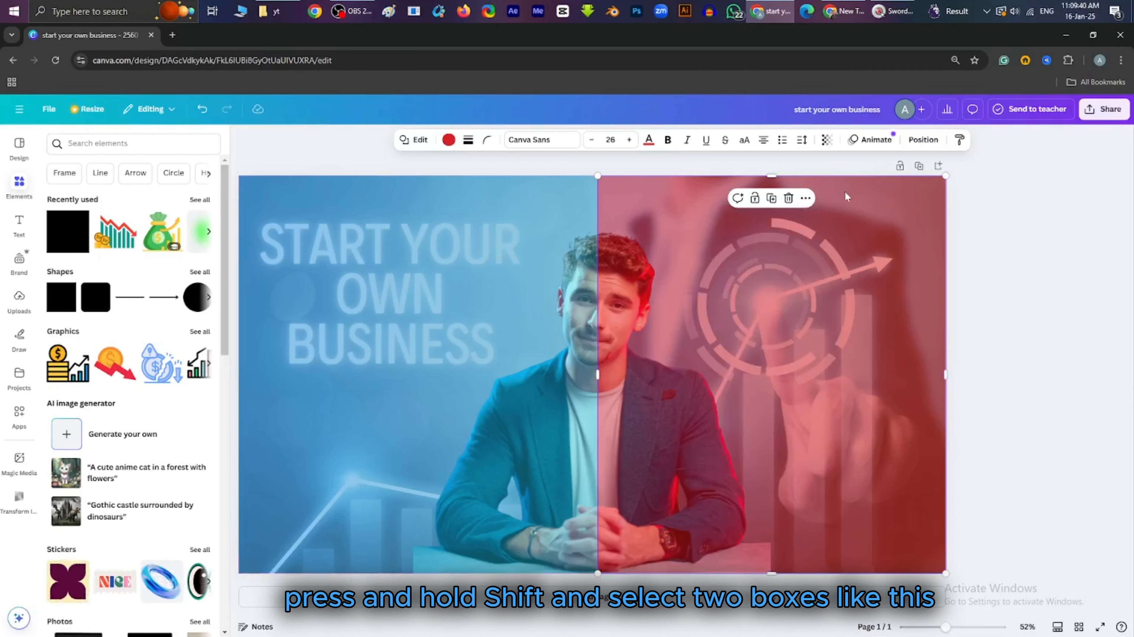
left_click(1049, 208)
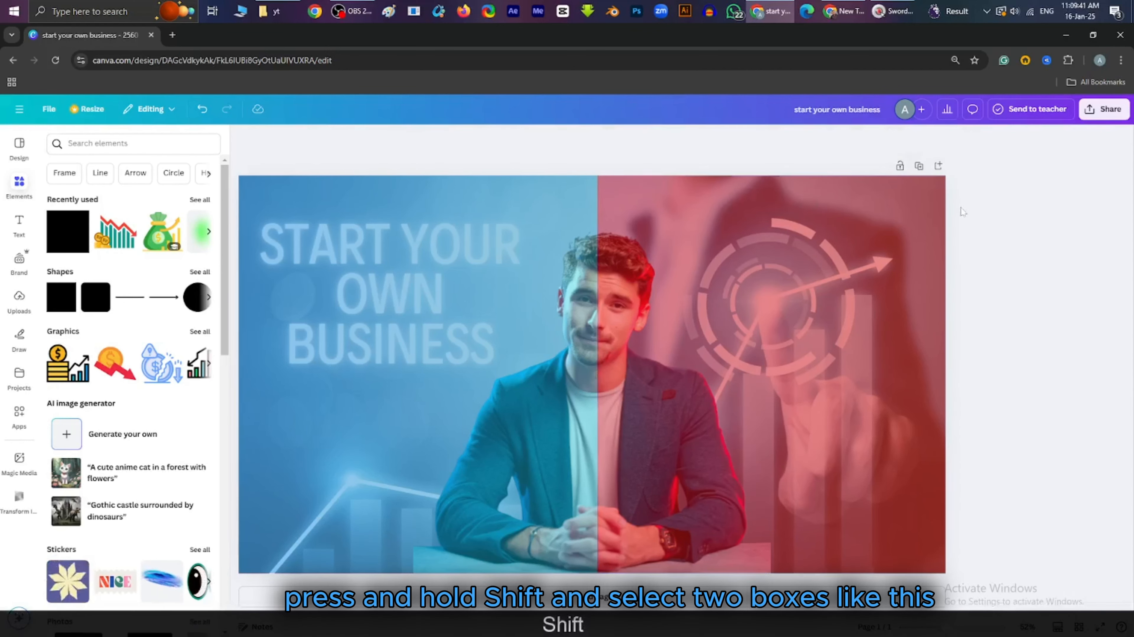
- Send the red and turquoise boxes backward together so they sit behind the man's cutout, and deselect them
left_click(892, 200)
left_click(519, 187, "shift")
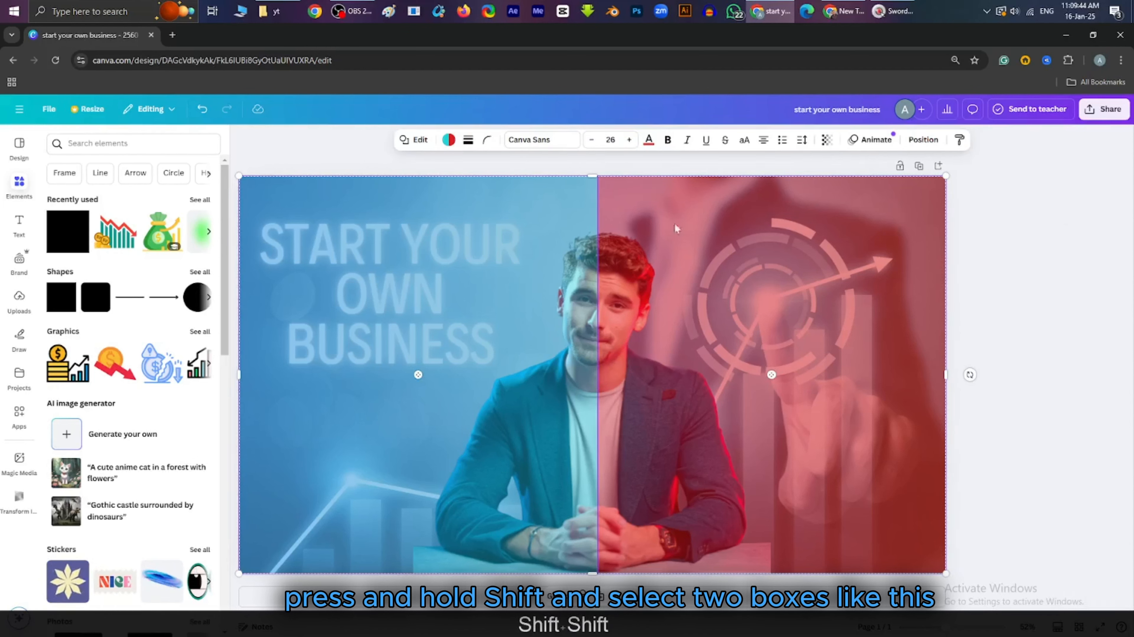
right_click(662, 220)
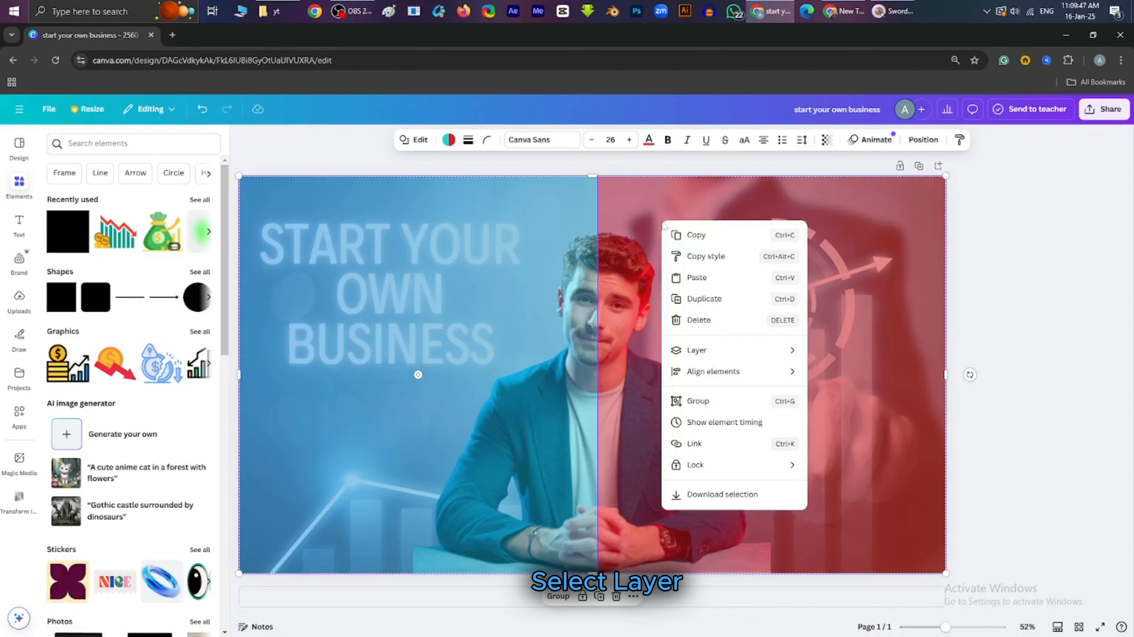
left_click(702, 354)
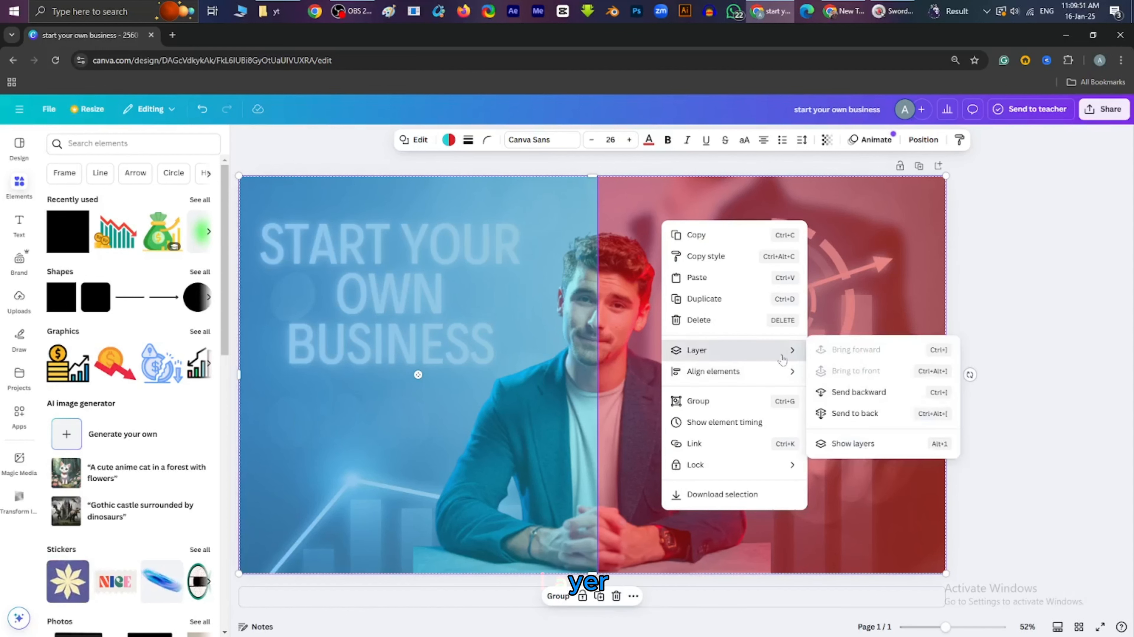
left_click(863, 399)
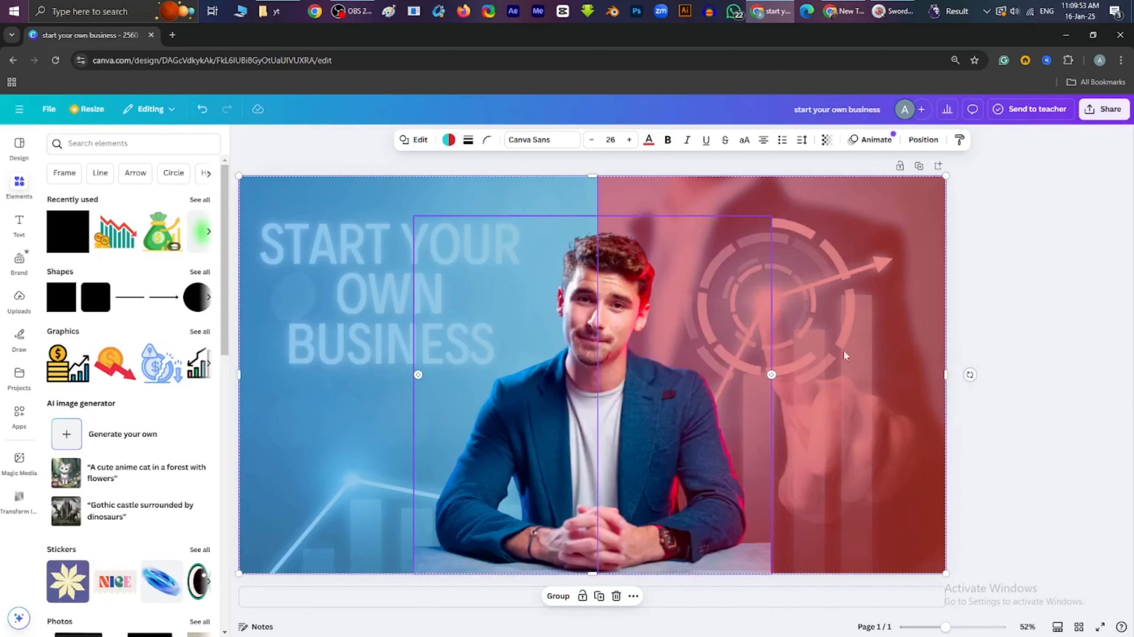
left_click(1020, 347)
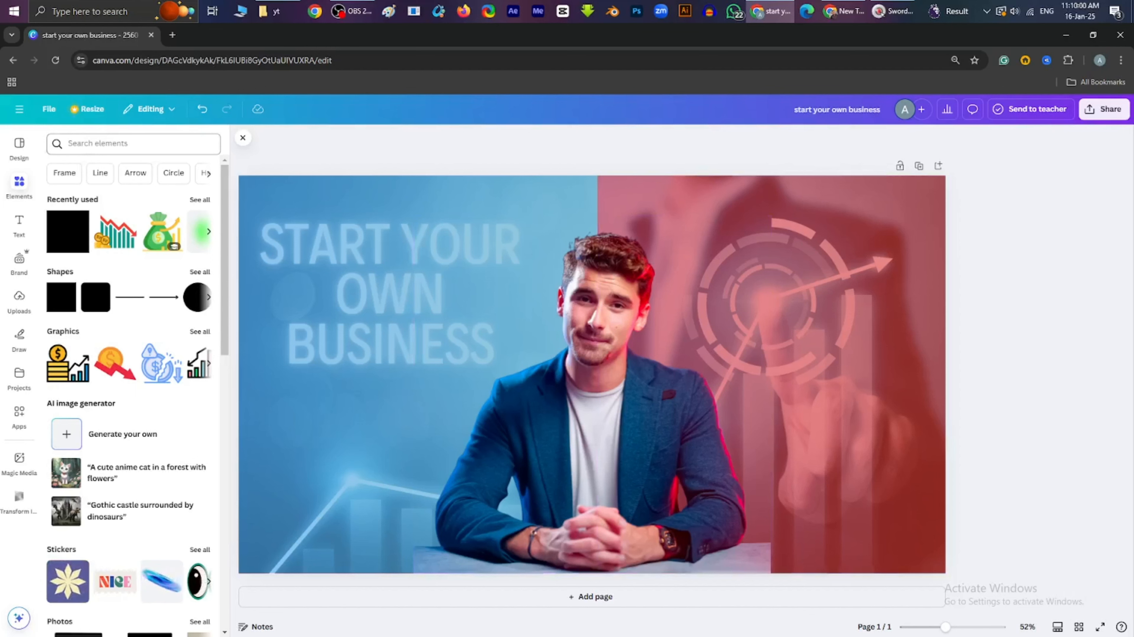
- Search the elements library for "investment" and limit the results to graphics
left_click(134, 143)
type("inva")
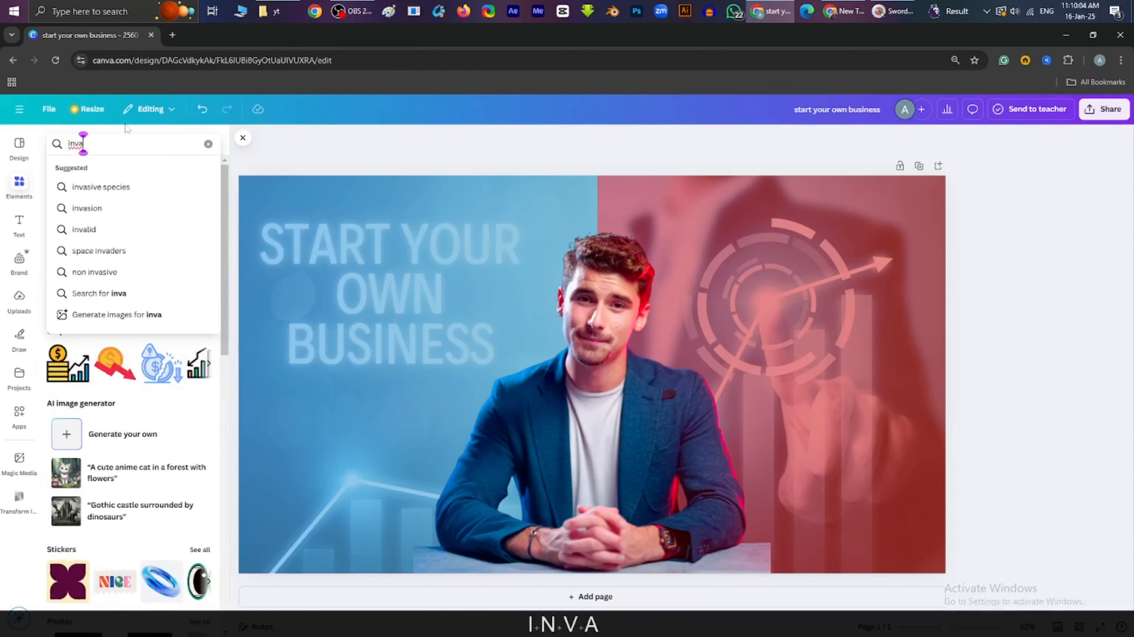
key("BackSpace")
type("es")
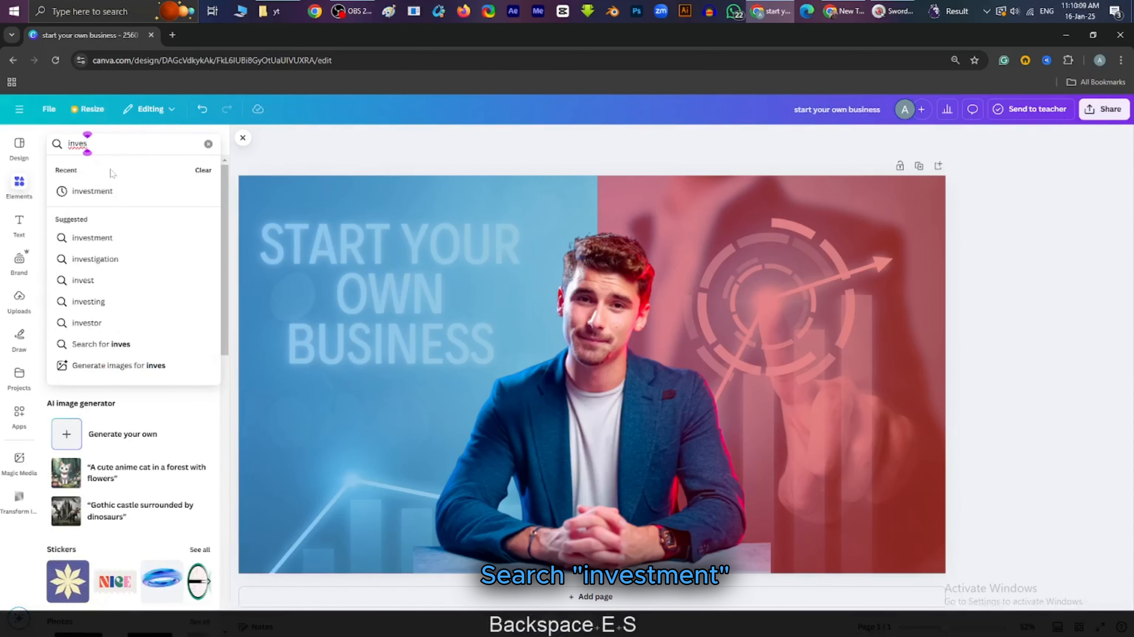
left_click(109, 191)
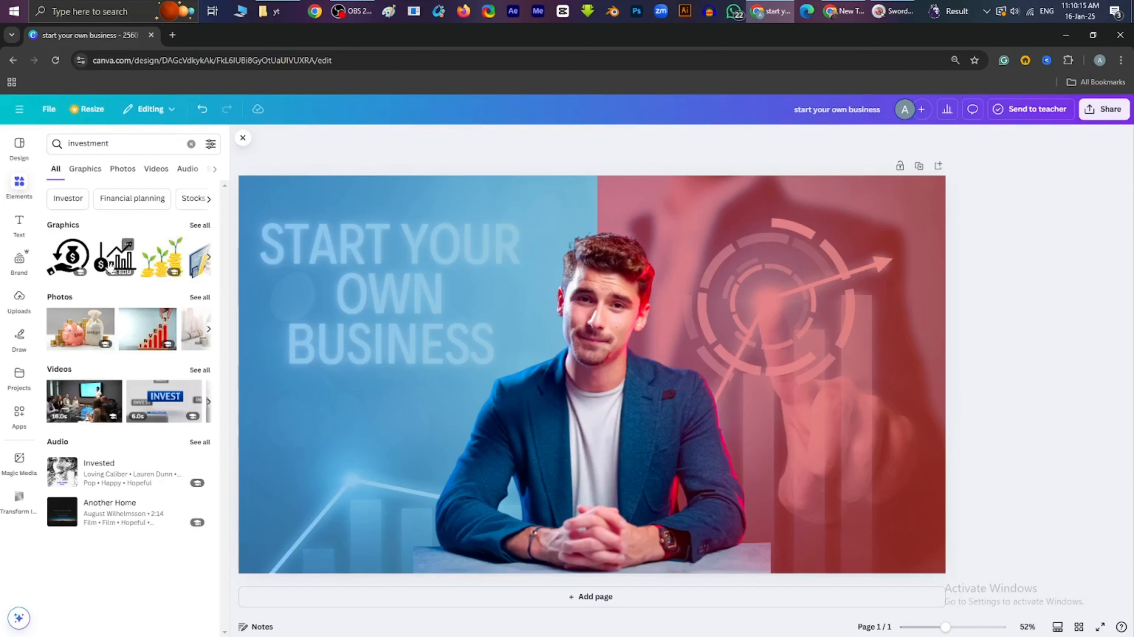
left_click(83, 170)
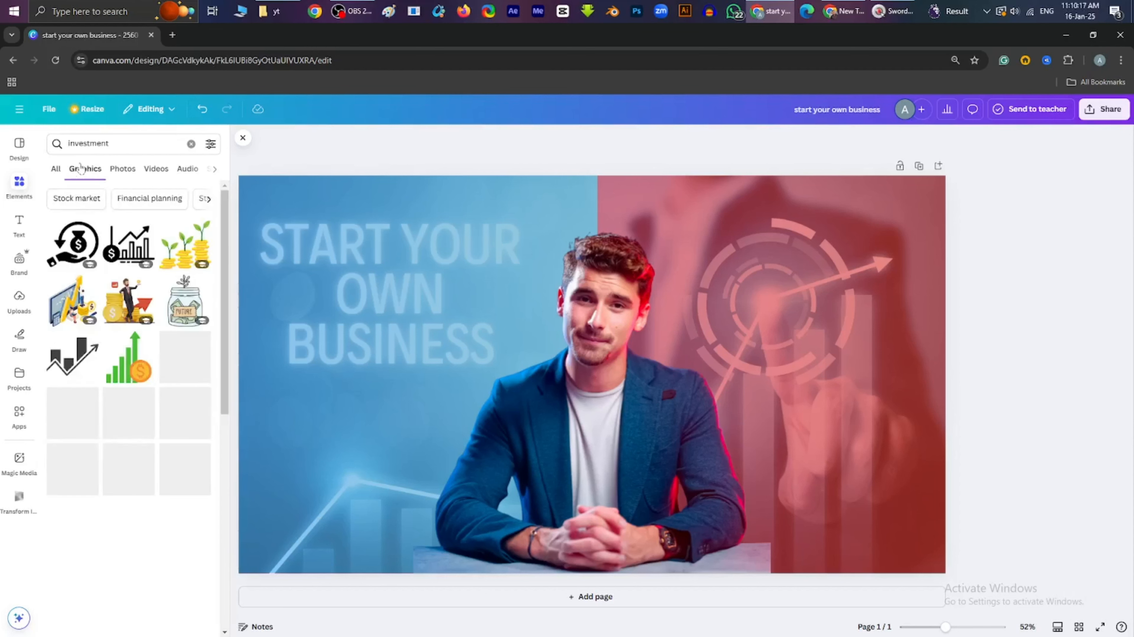
- Add the green money bag graphic with the rising yellow bar chart, shrink it slightly and place it below the heading
scroll(91, 427, "down", 7)
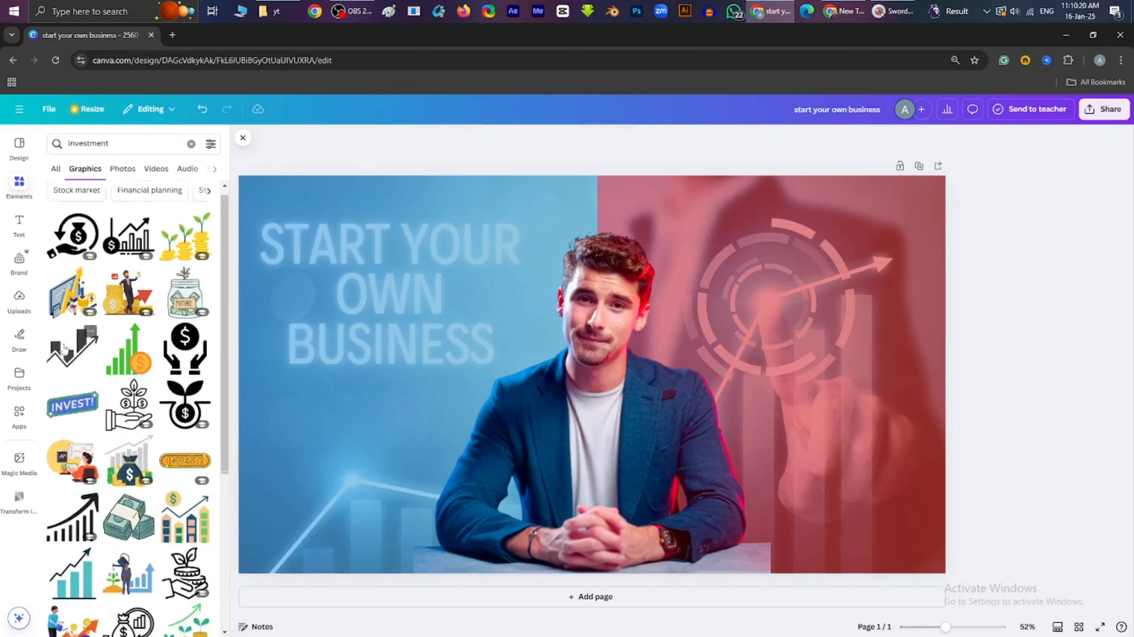
scroll(85, 417, "down", 5)
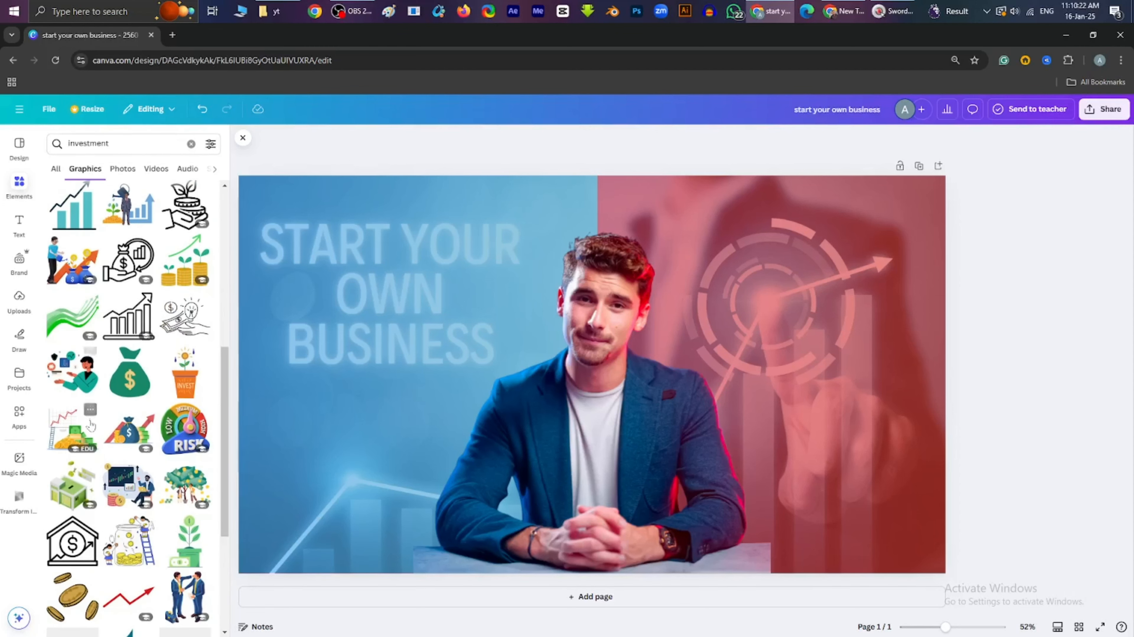
scroll(79, 408, "down", 1)
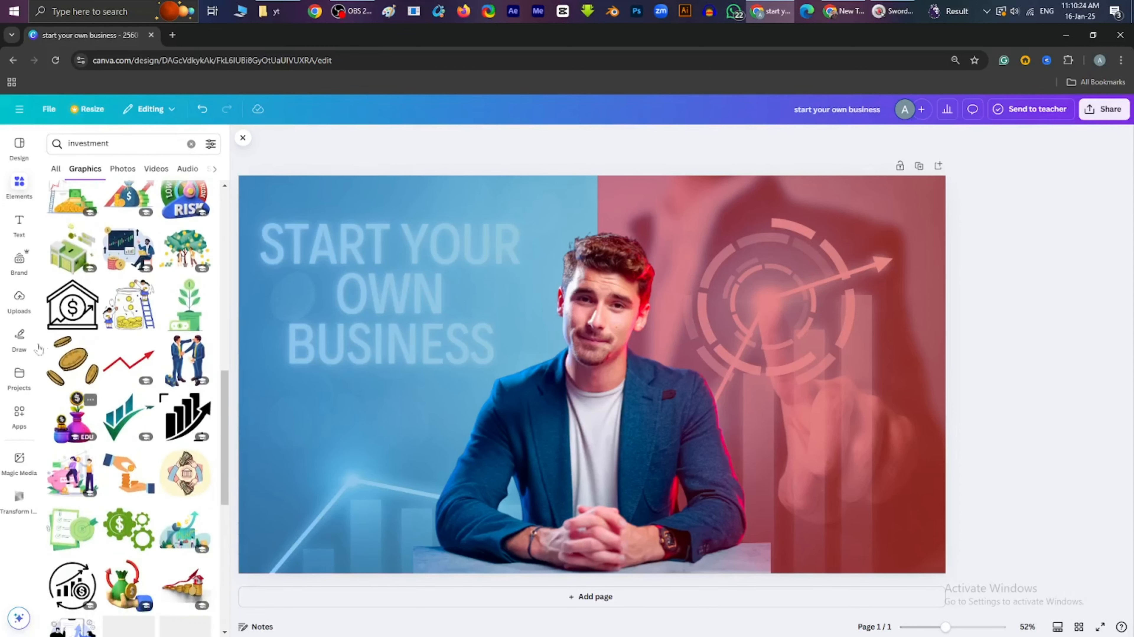
scroll(67, 366, "down", 8)
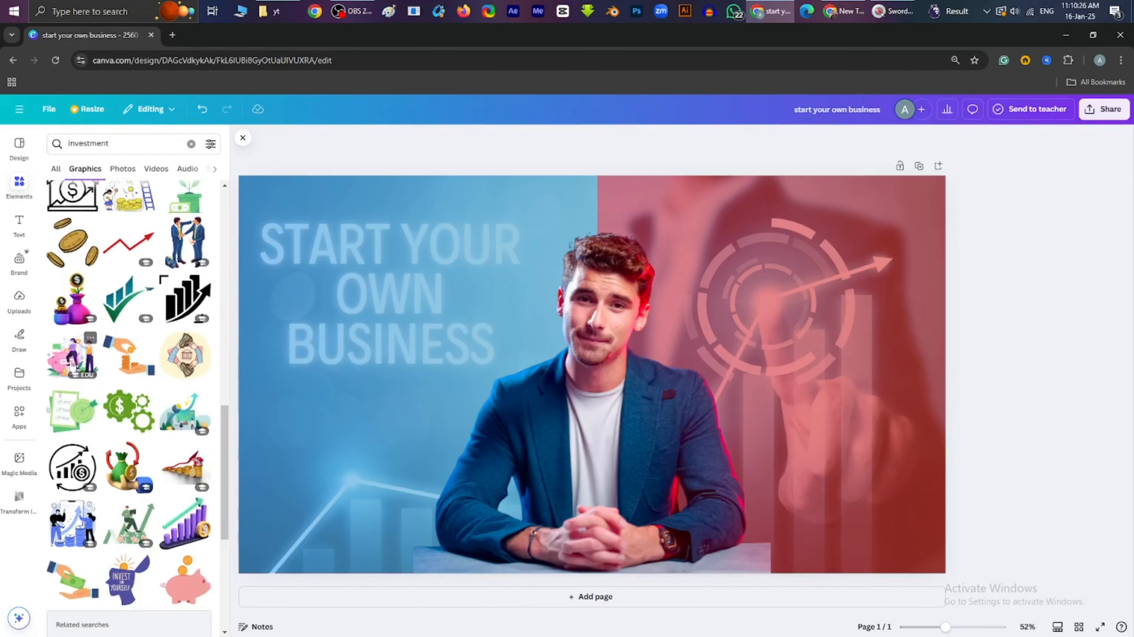
scroll(104, 397, "down", 1)
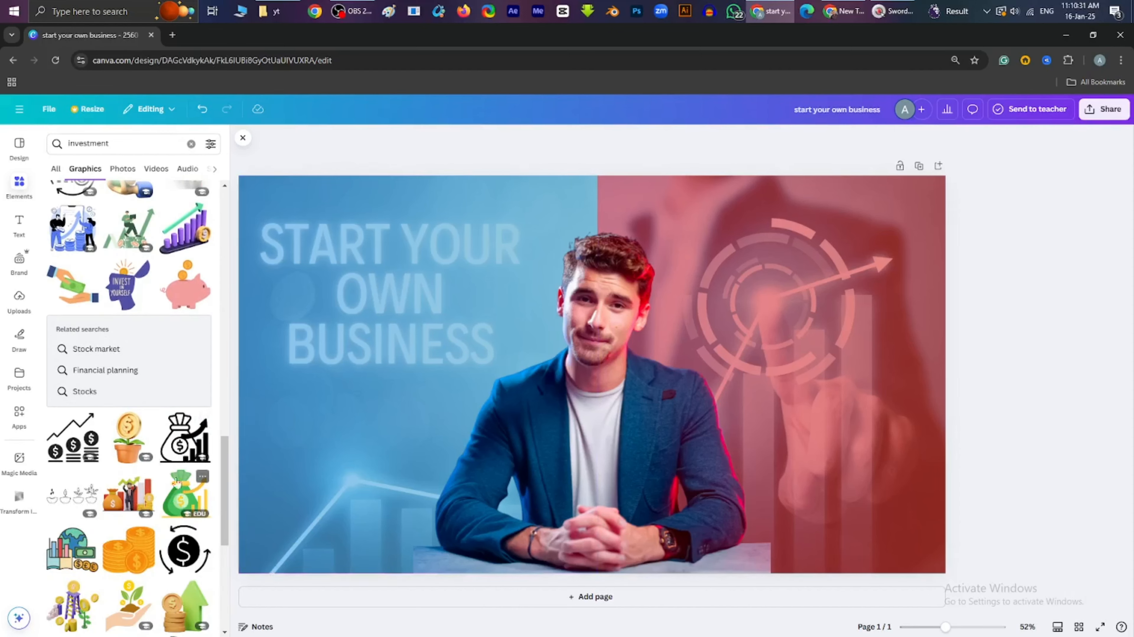
left_click(179, 496)
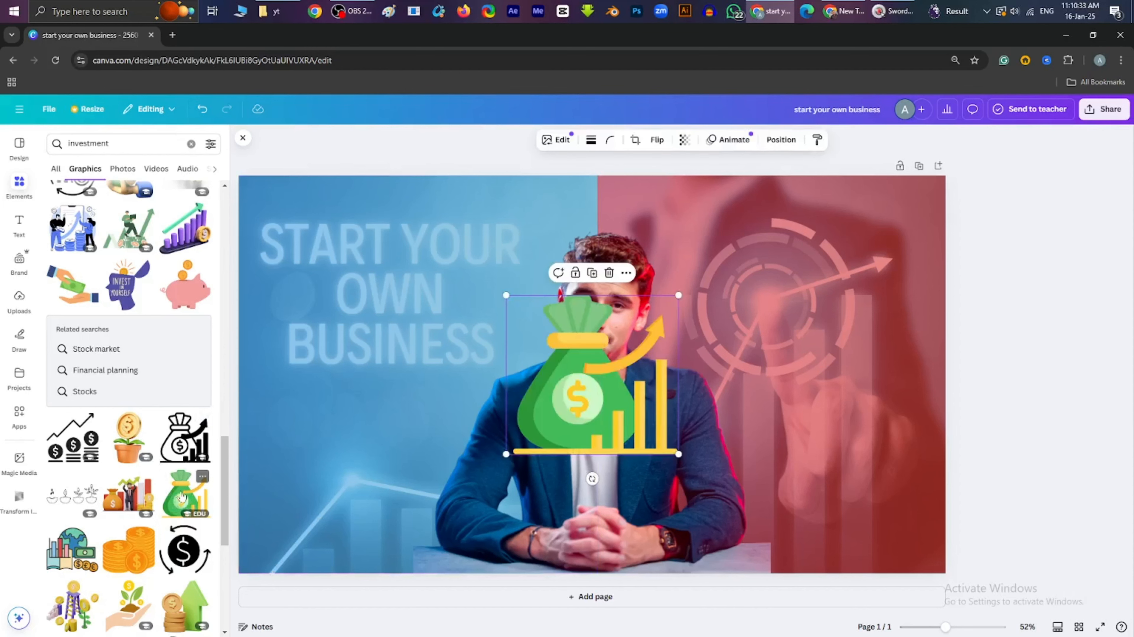
left_click_drag(678, 457, 655, 434)
left_click_drag(569, 385, 319, 459)
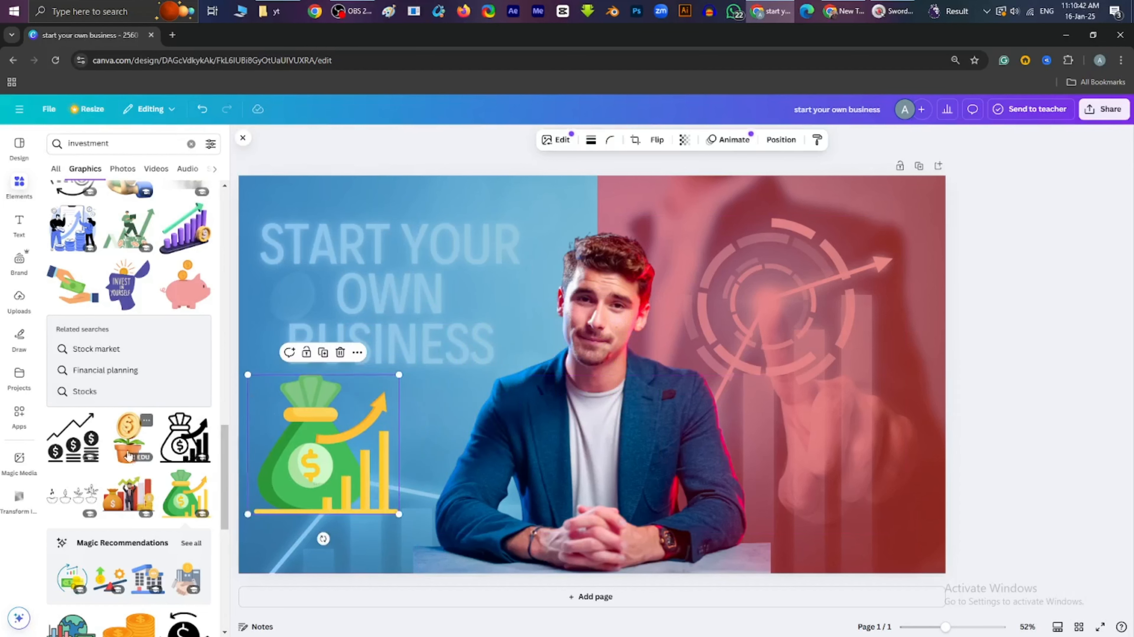
- Add the graphic of four scattered gold coins and shrink it to about half its size
scroll(123, 444, "up", 4)
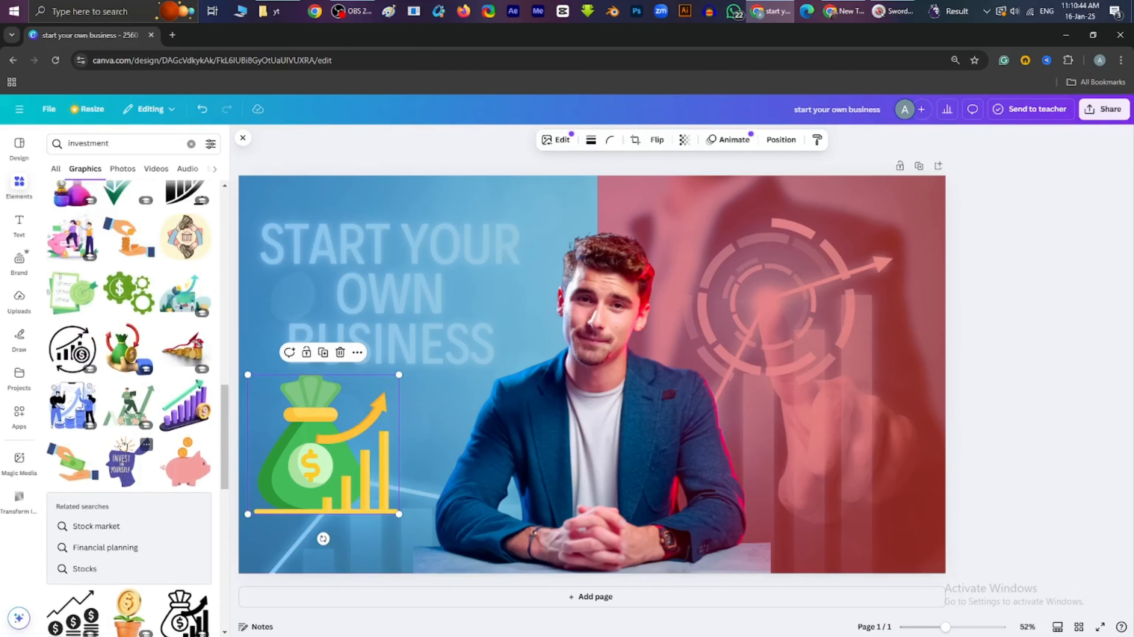
scroll(112, 436, "down", 5)
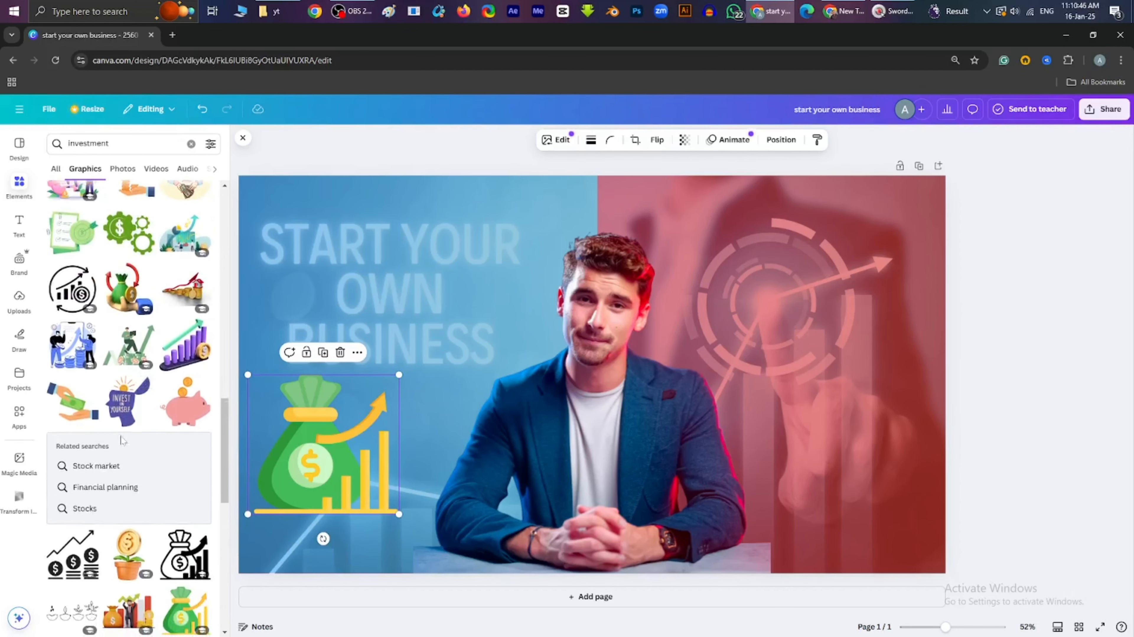
scroll(103, 436, "up", 8)
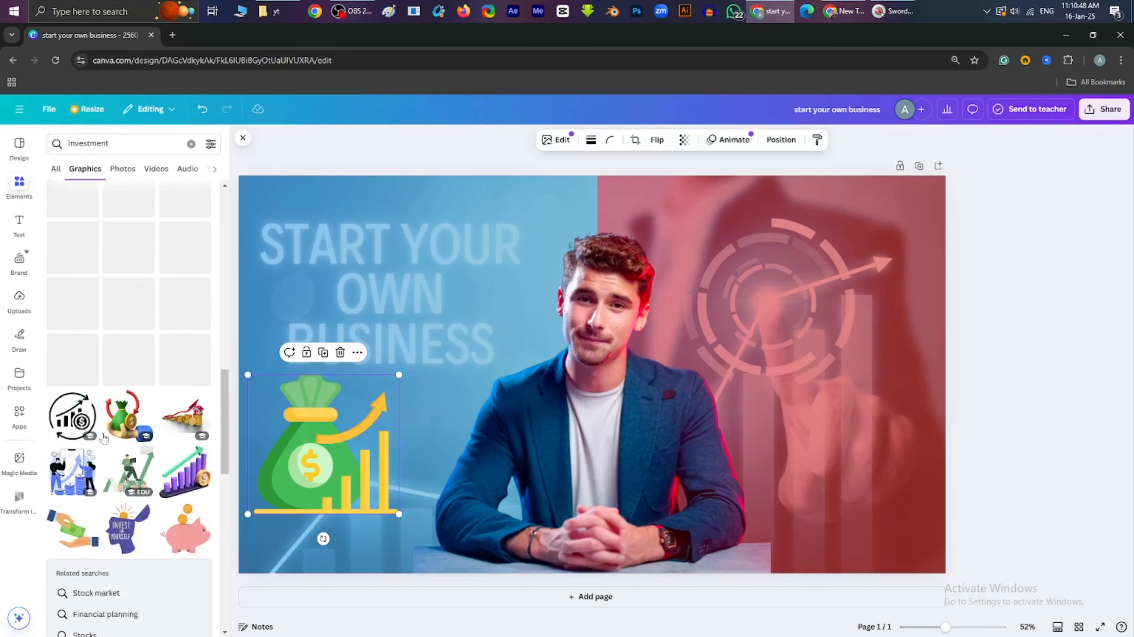
scroll(103, 436, "up", 3)
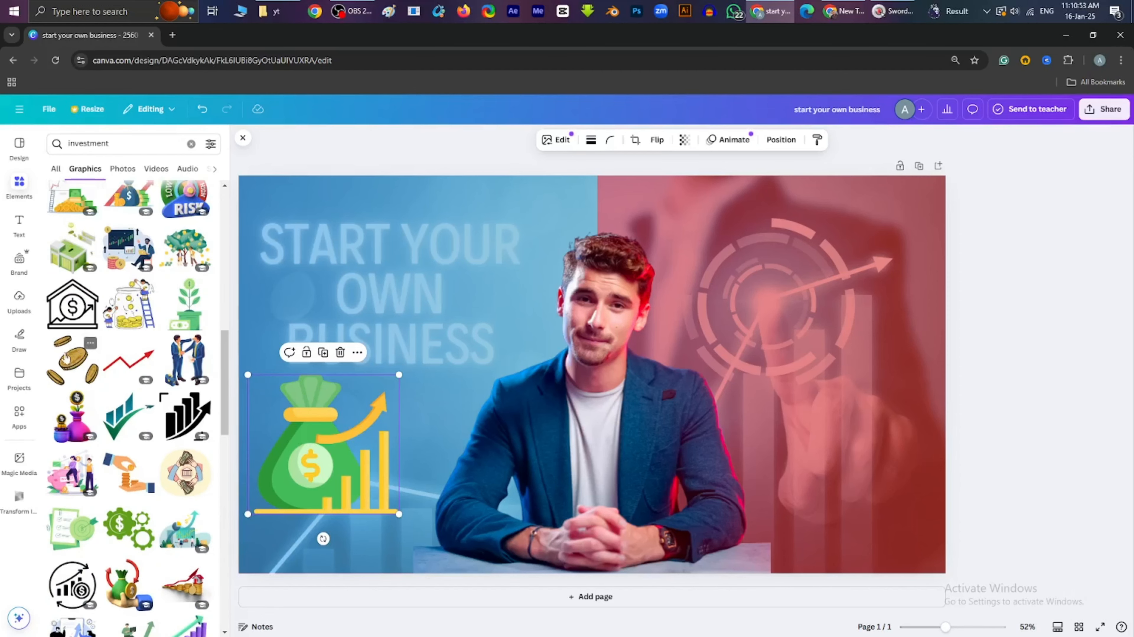
left_click(62, 361)
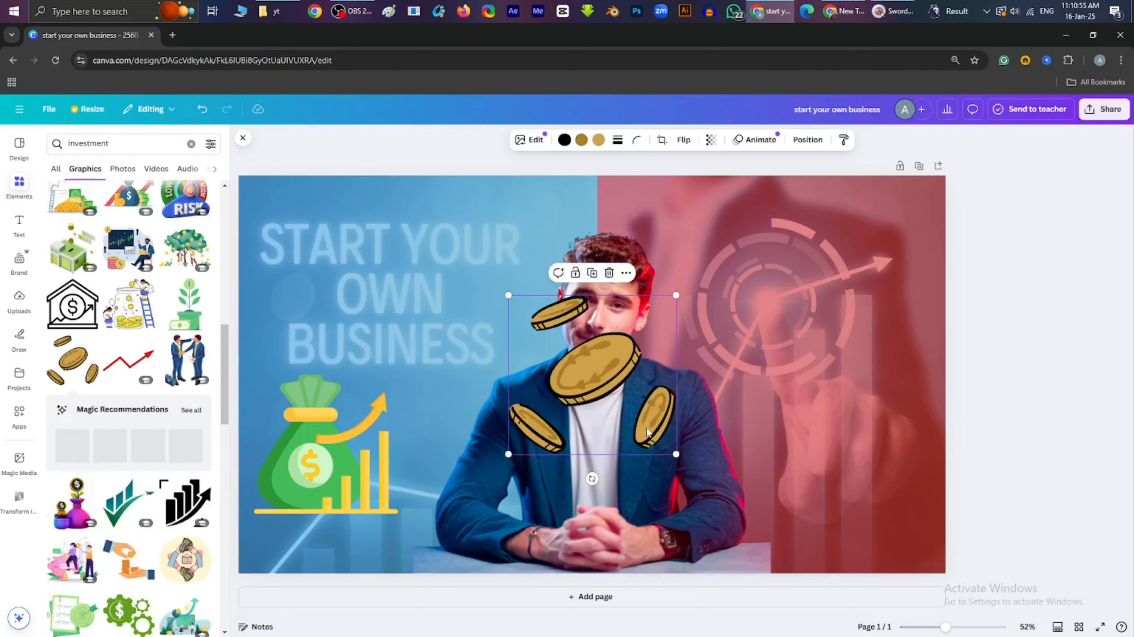
left_click_drag(678, 477, 583, 367)
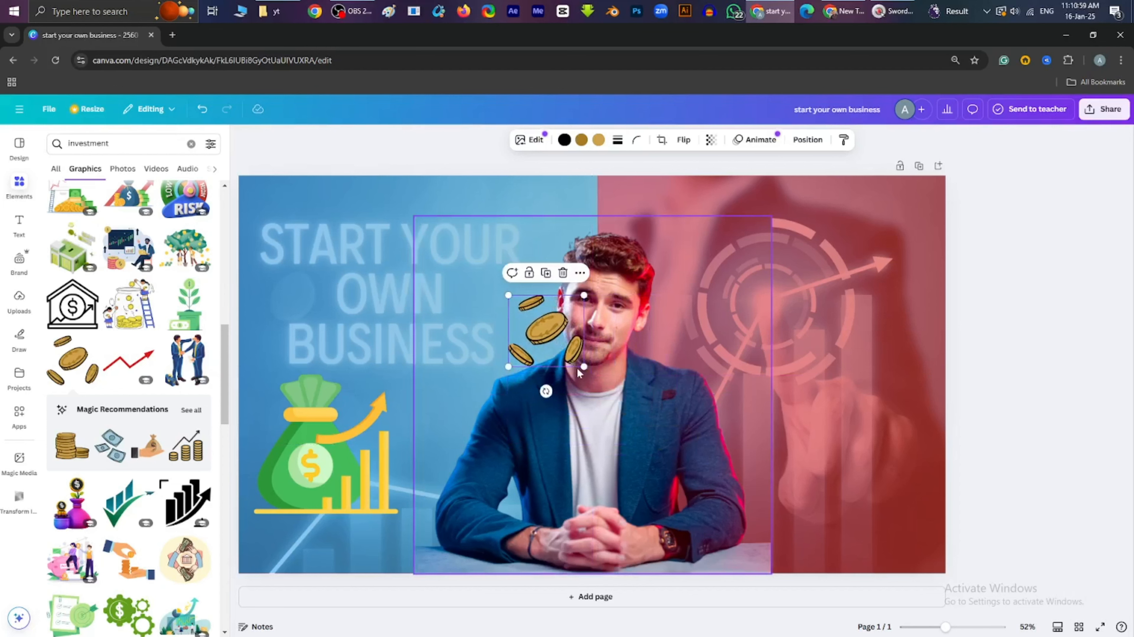
- Move the gold coins graphic behind the man's cutout and place it beside his shoulder near the end of the heading
right_click(547, 352)
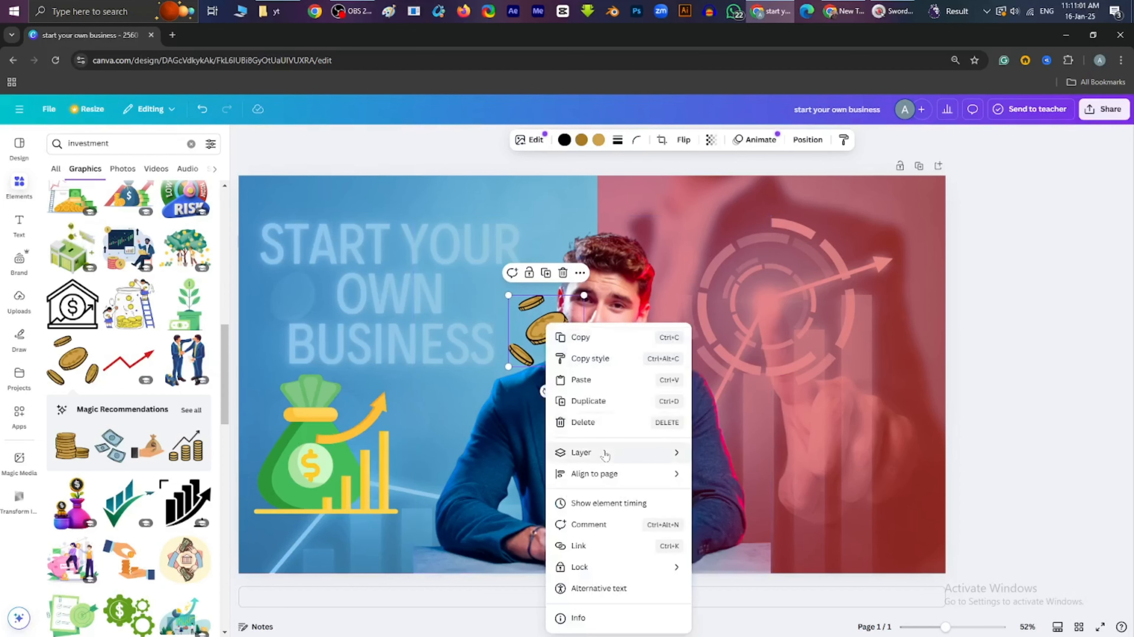
mouse_move(605, 454)
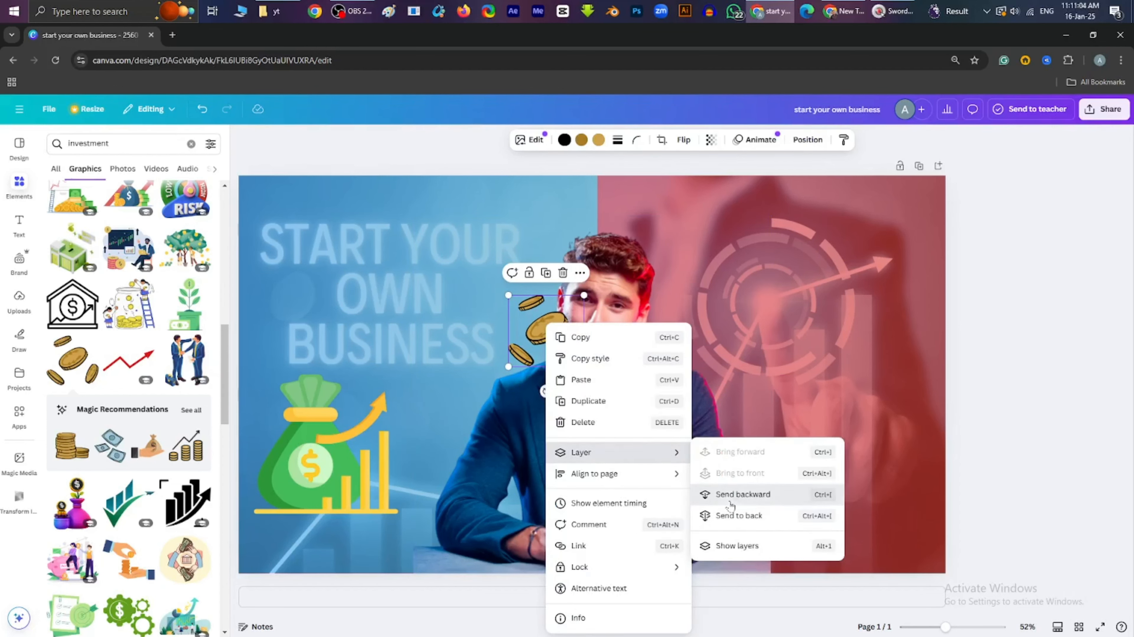
left_click(735, 513)
left_click_drag(549, 335, 508, 381)
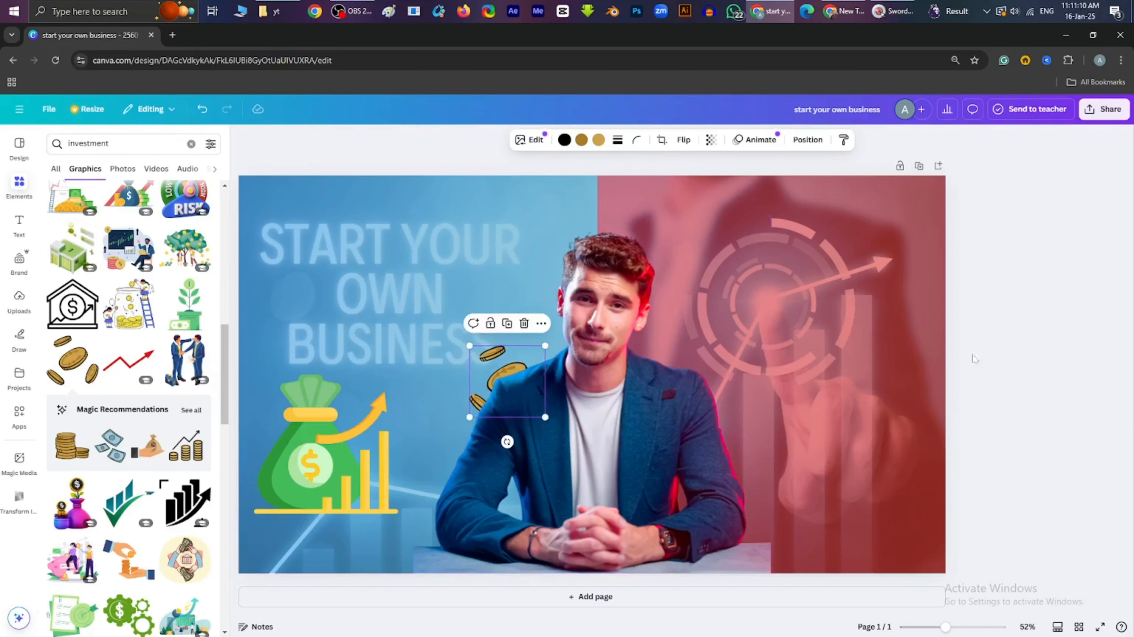
left_click(999, 377)
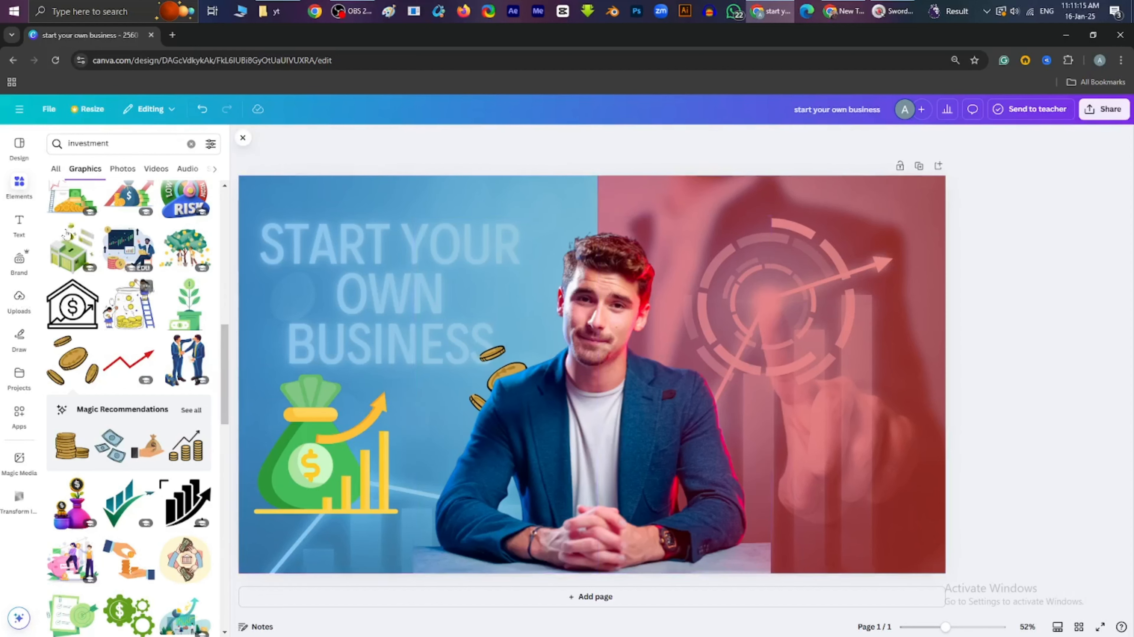
- Search the graphics library for "downfall" in place of the current search term
left_click_drag(122, 144, 35, 151)
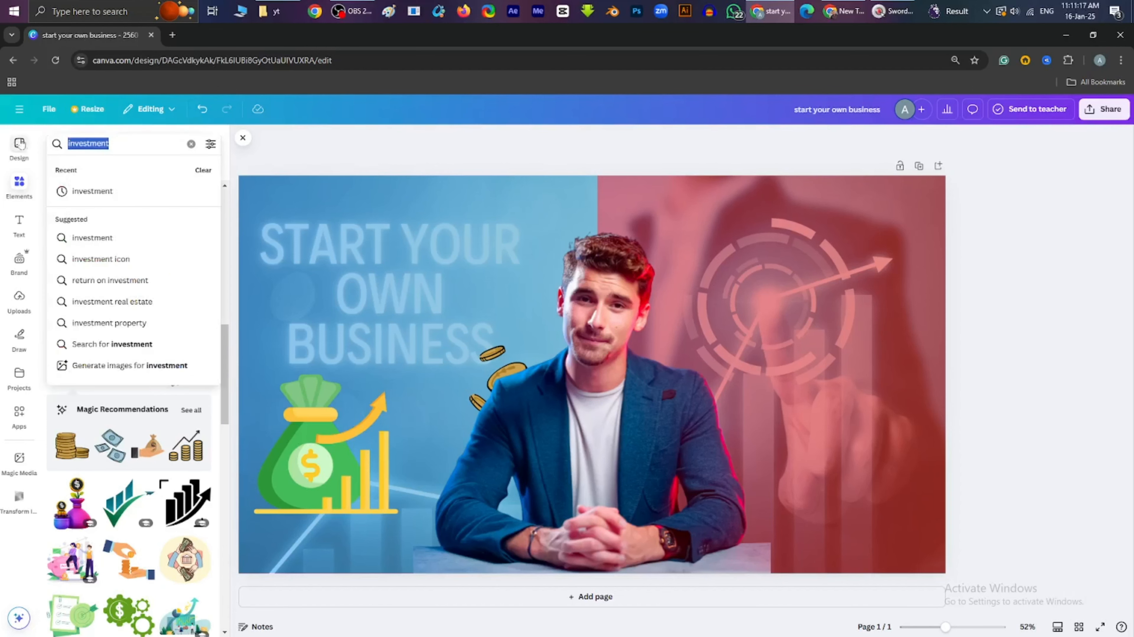
type("down")
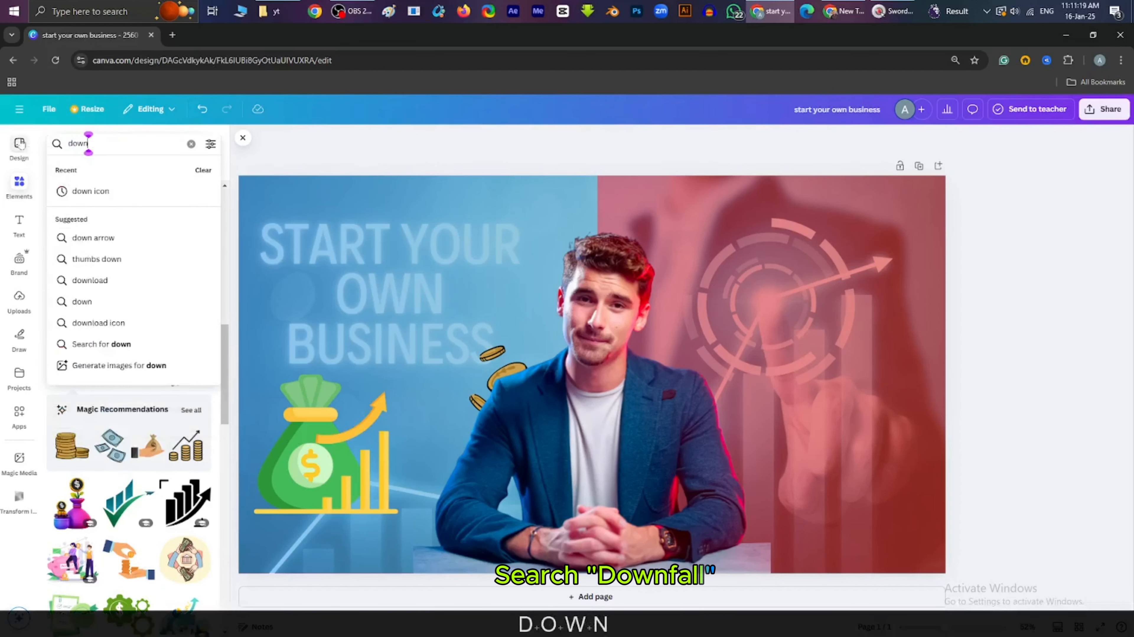
type("fall")
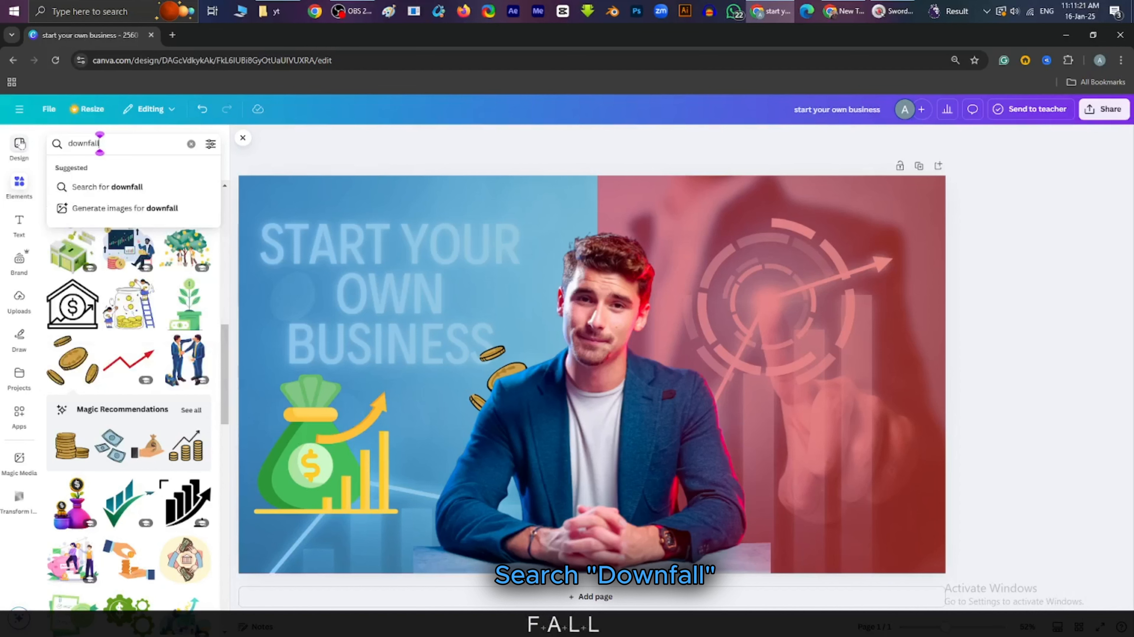
key("Return")
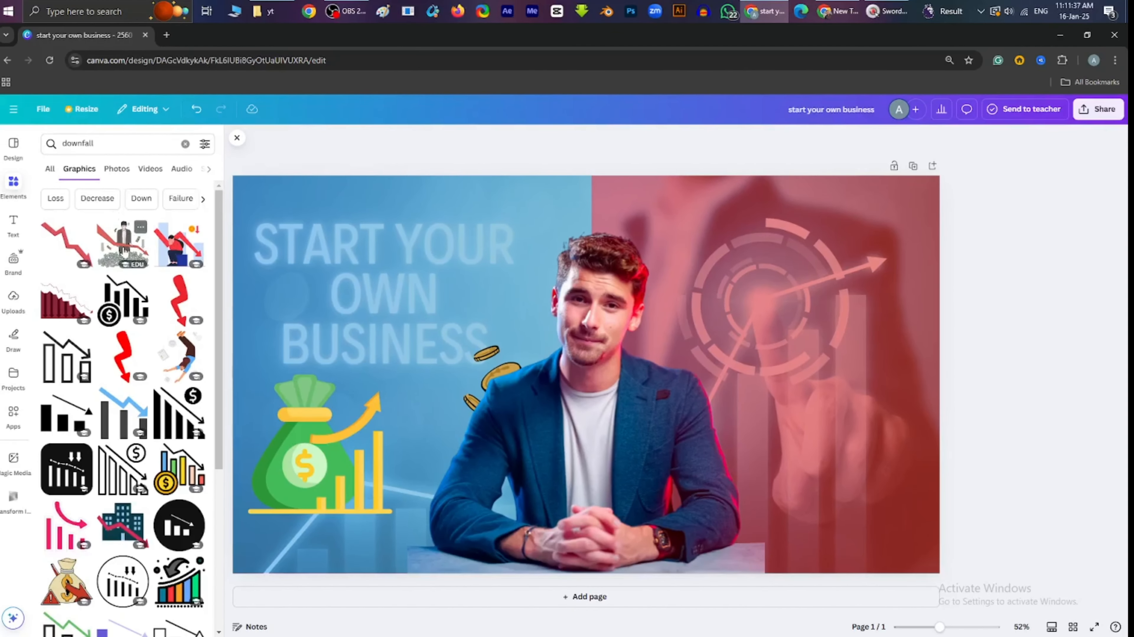
- Add the graphic of a businessman with a falling red arrow over banknotes, adjust its size and place it on the red side beside the man's arm
left_click(126, 251)
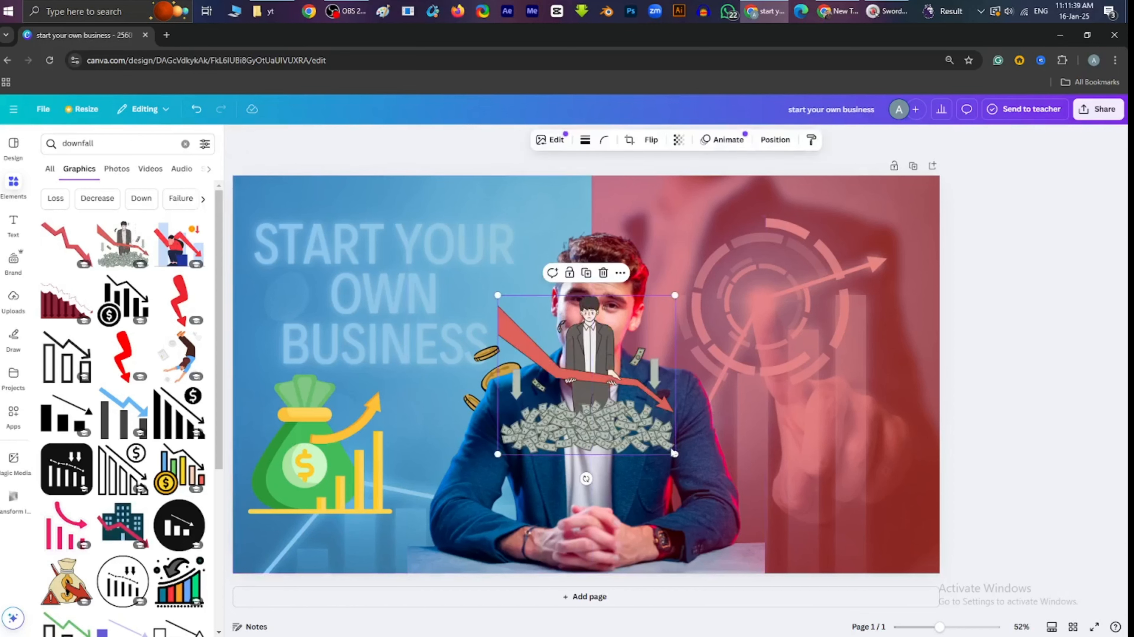
mouse_move(671, 453)
left_mouse_down()
mouse_move(641, 424)
mouse_move(659, 438)
left_mouse_up()
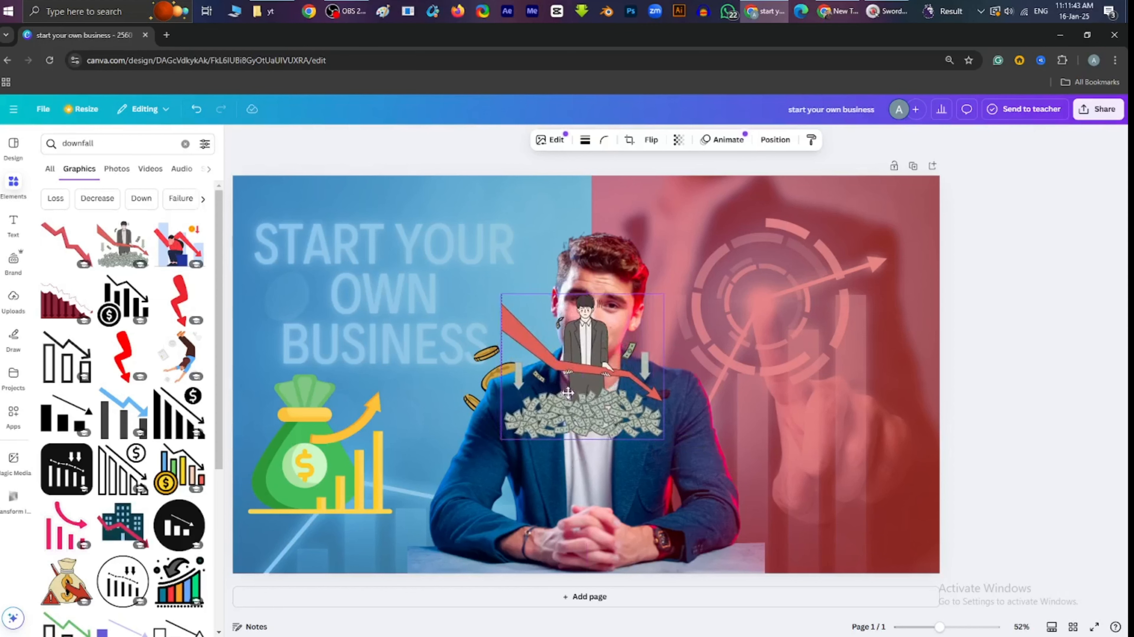
left_click_drag(559, 393, 813, 450)
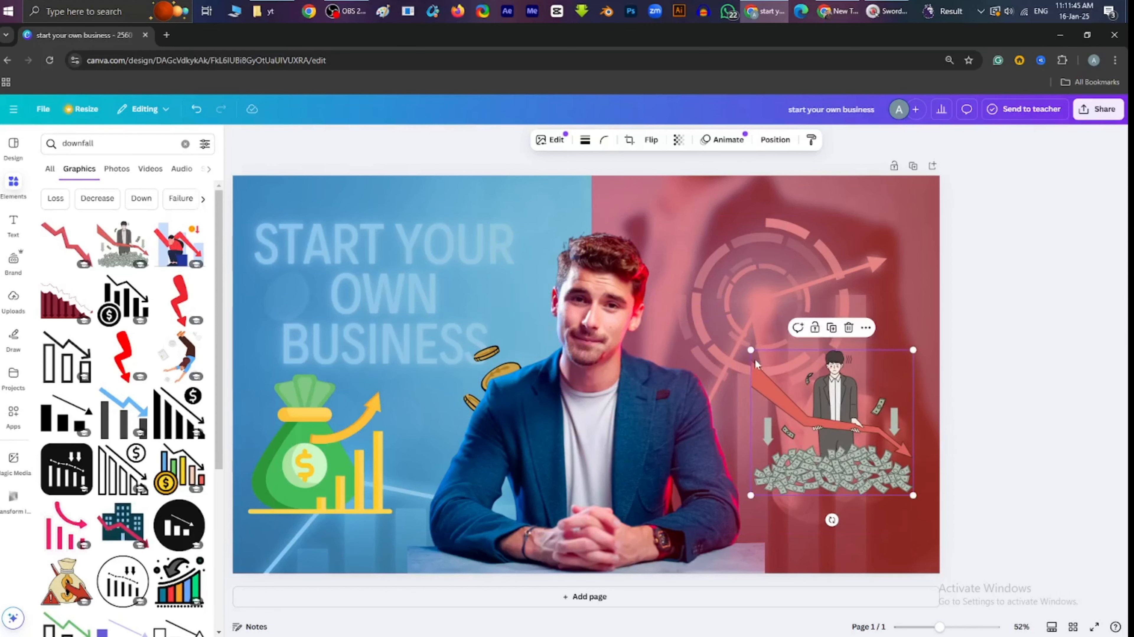
left_click_drag(746, 351, 733, 337)
left_click_drag(793, 422, 808, 437)
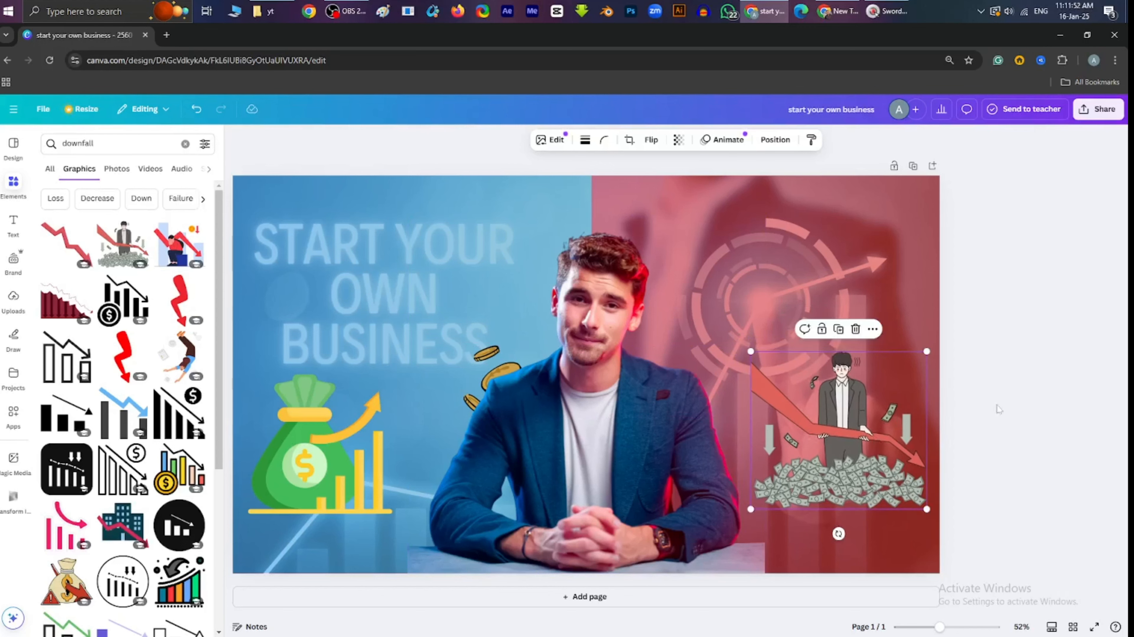
left_click(998, 409)
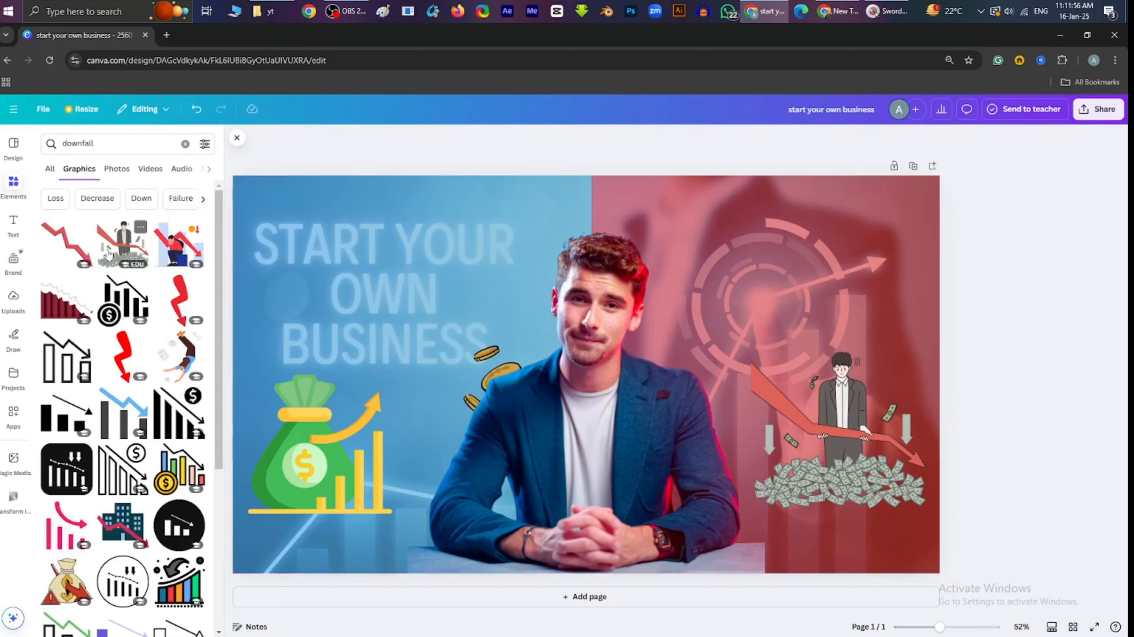
- Search the graphics library for "profit chart" in place of the current search term
scroll(107, 255, "down", 5)
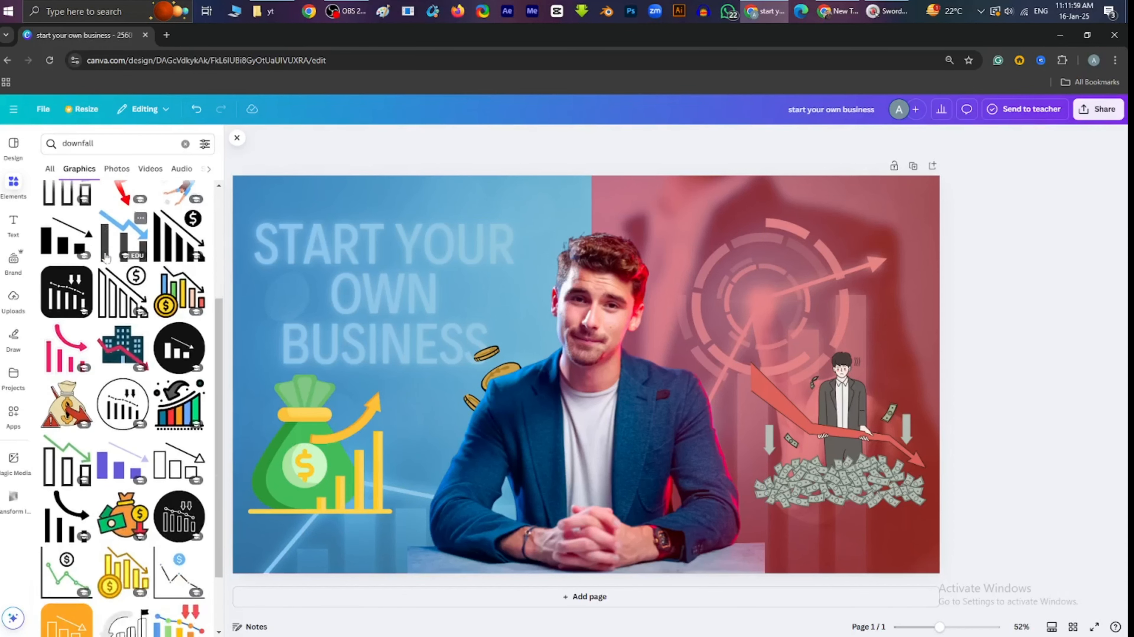
scroll(91, 253, "down", 3)
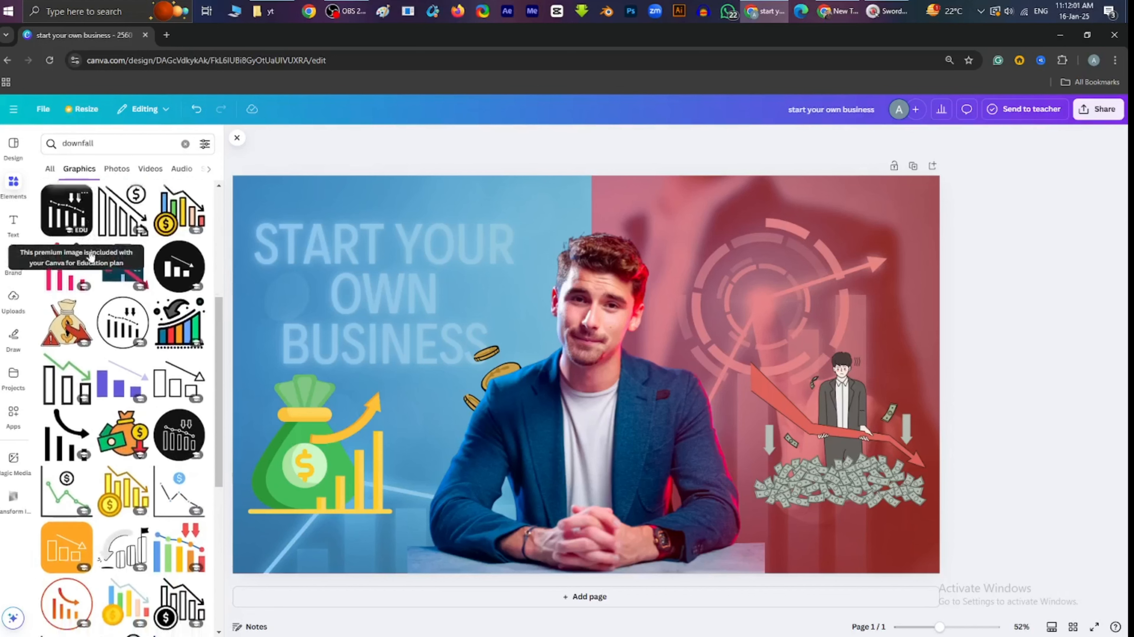
scroll(94, 256, "down", 4)
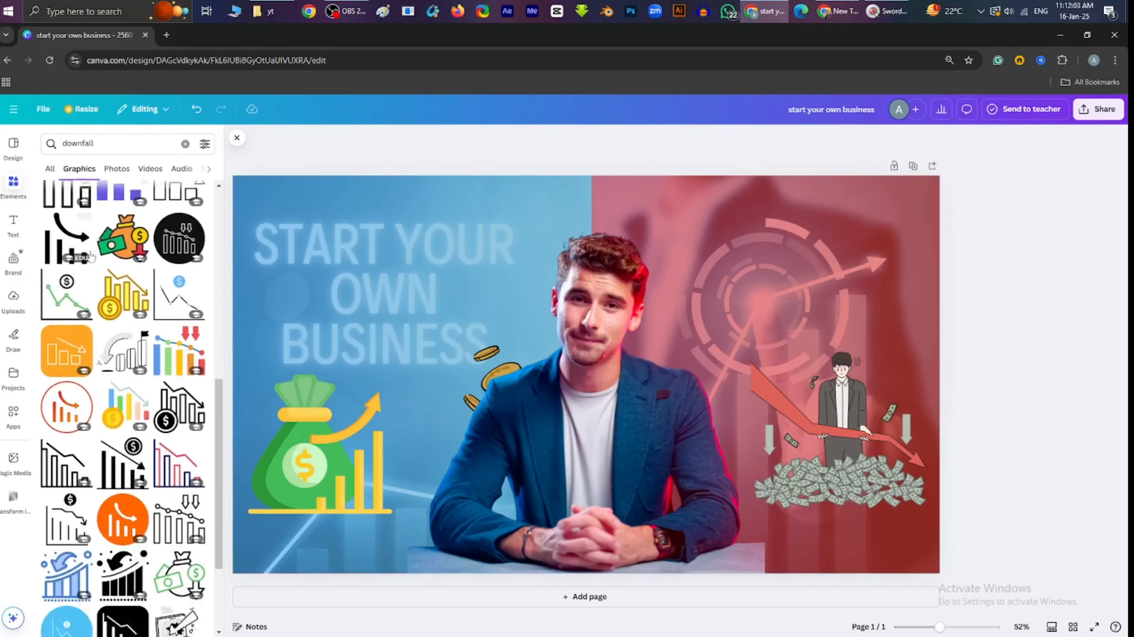
scroll(103, 265, "up", 15)
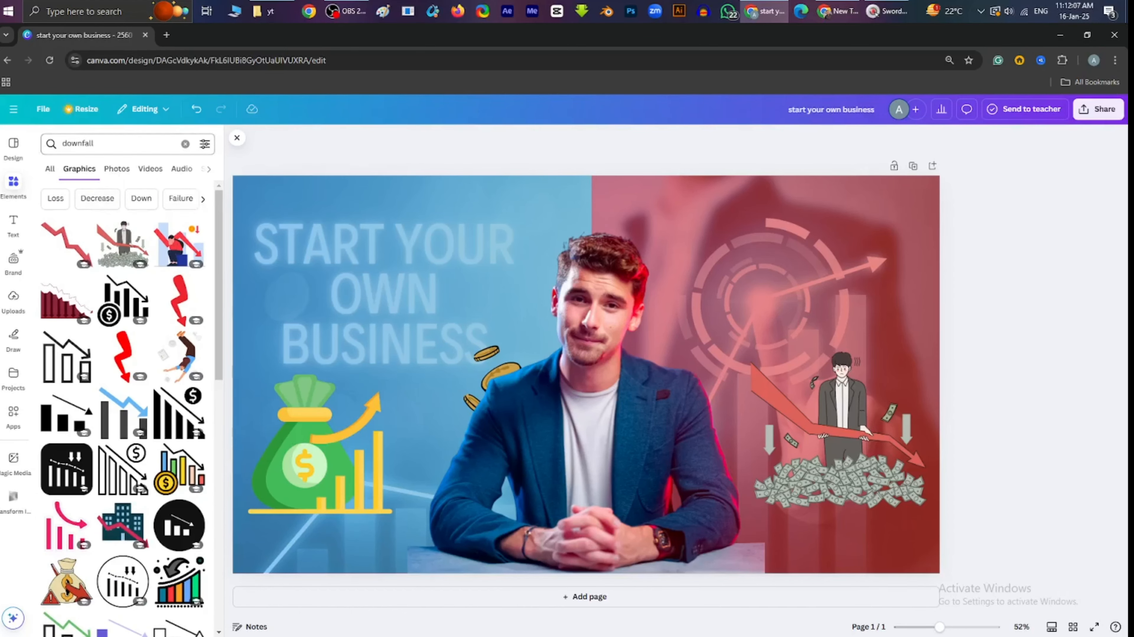
double_click(85, 144)
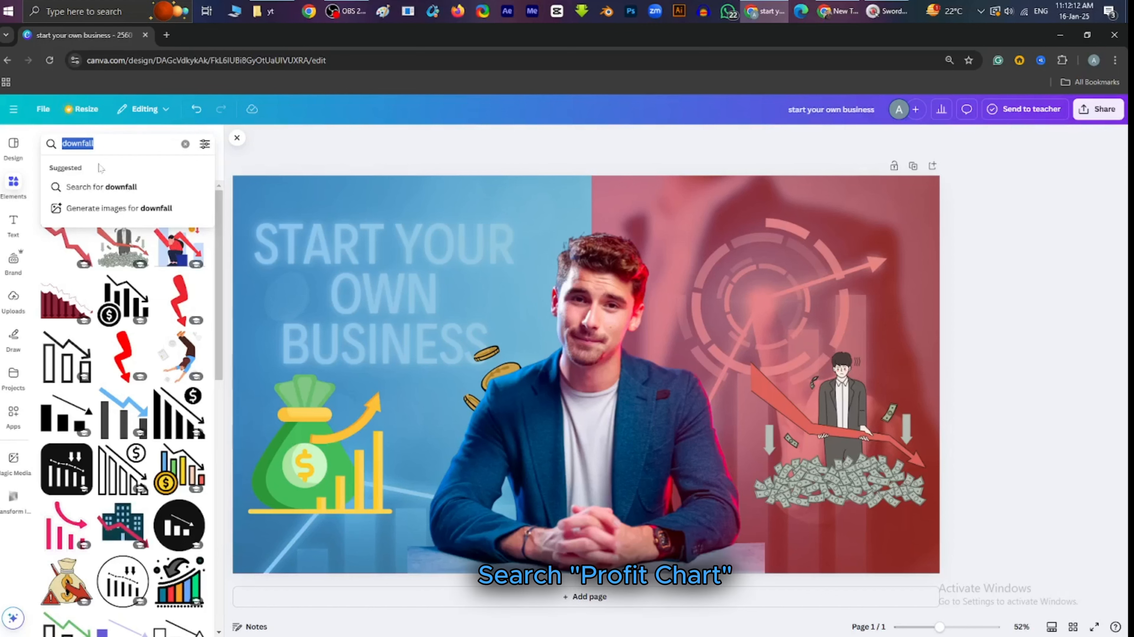
type("profit")
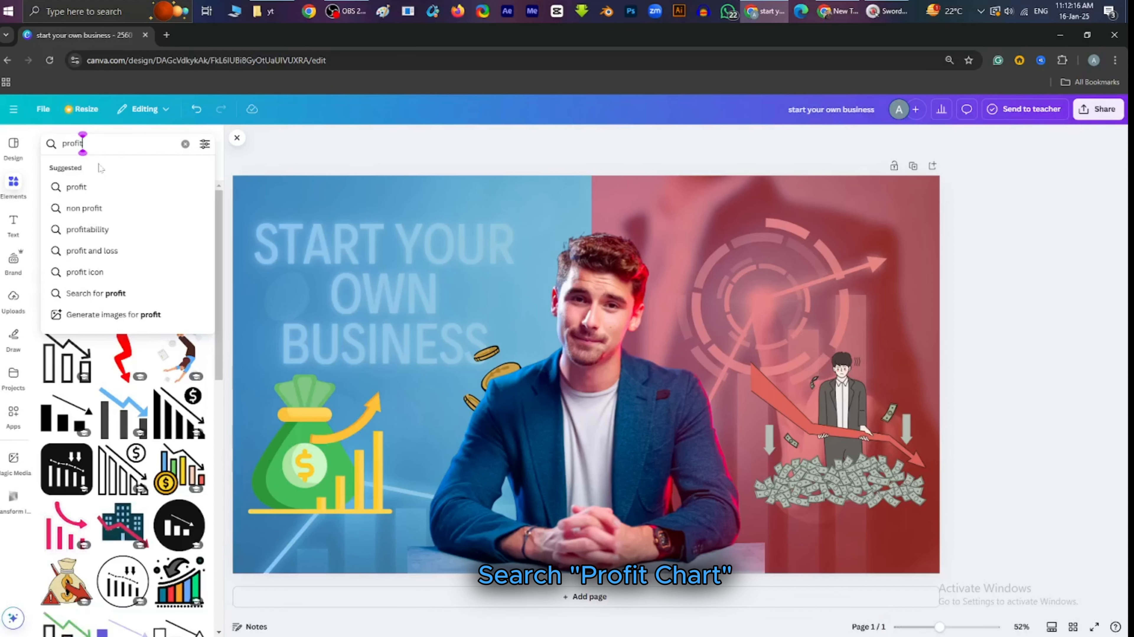
type(" c")
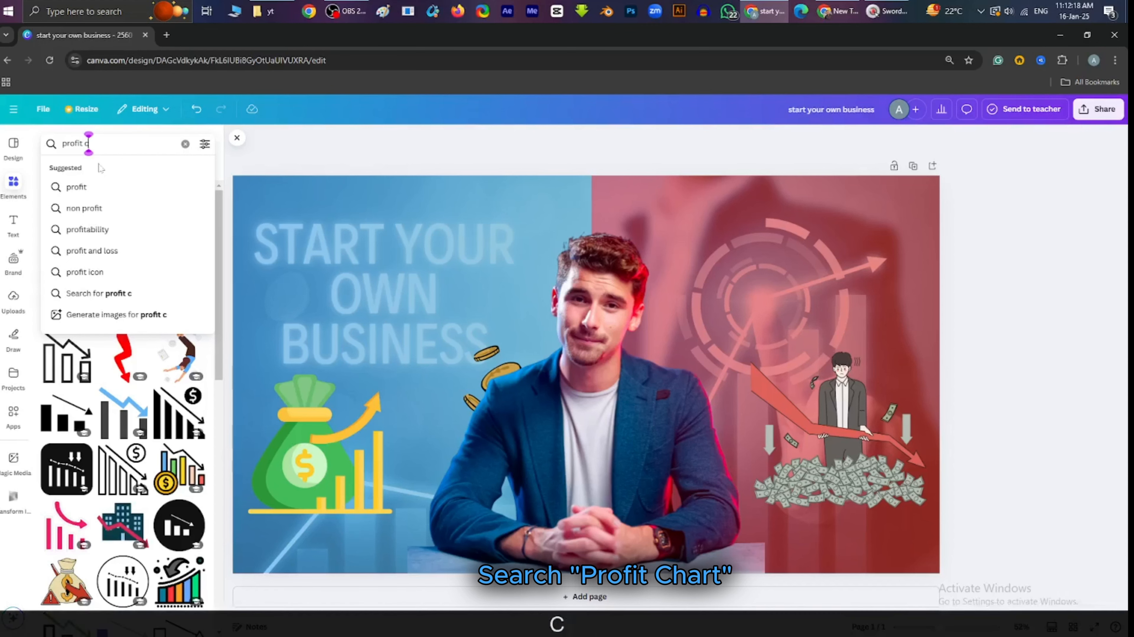
type("hart")
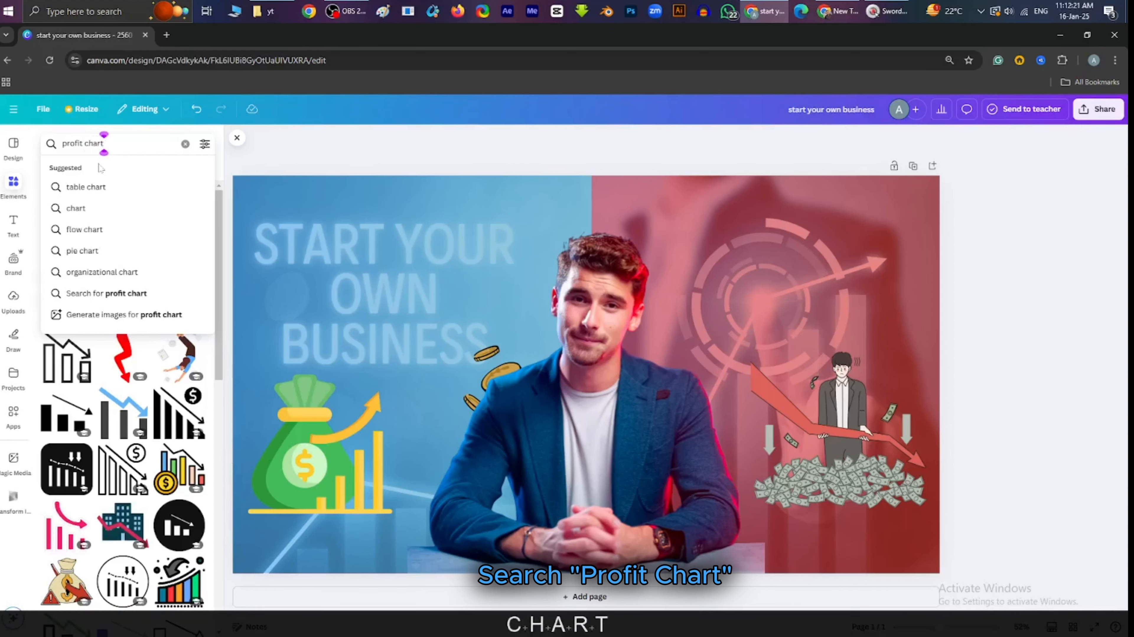
key("Return")
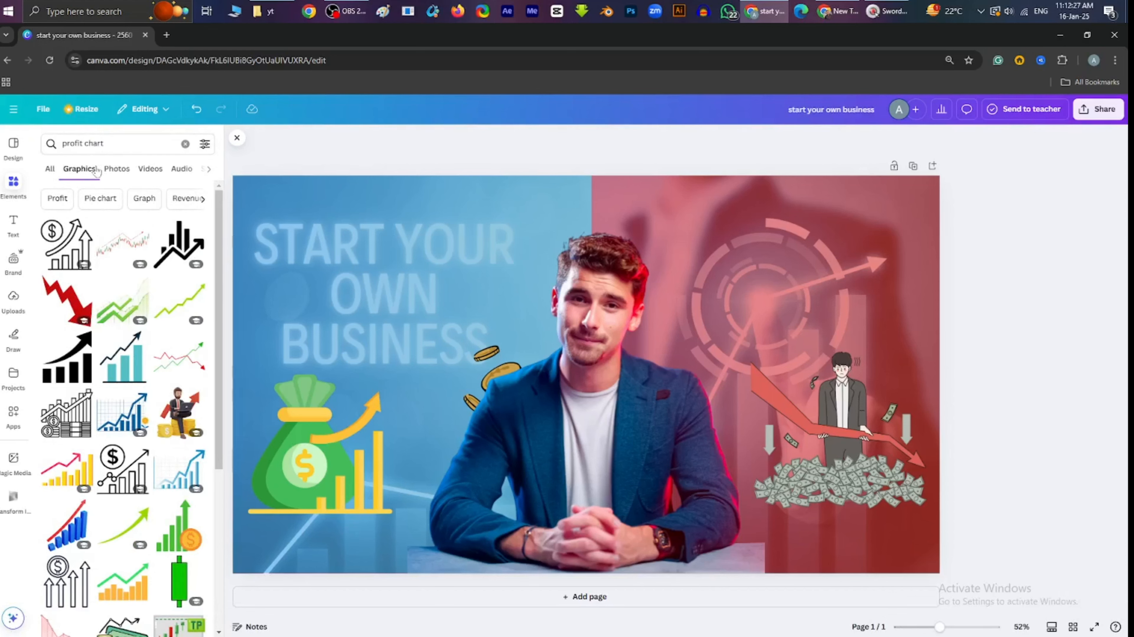
- Add the green rising candlestick chart graphic, shrink it to about half its size and place it in the page's lower corner over the money bag
scroll(115, 236, "down", 3)
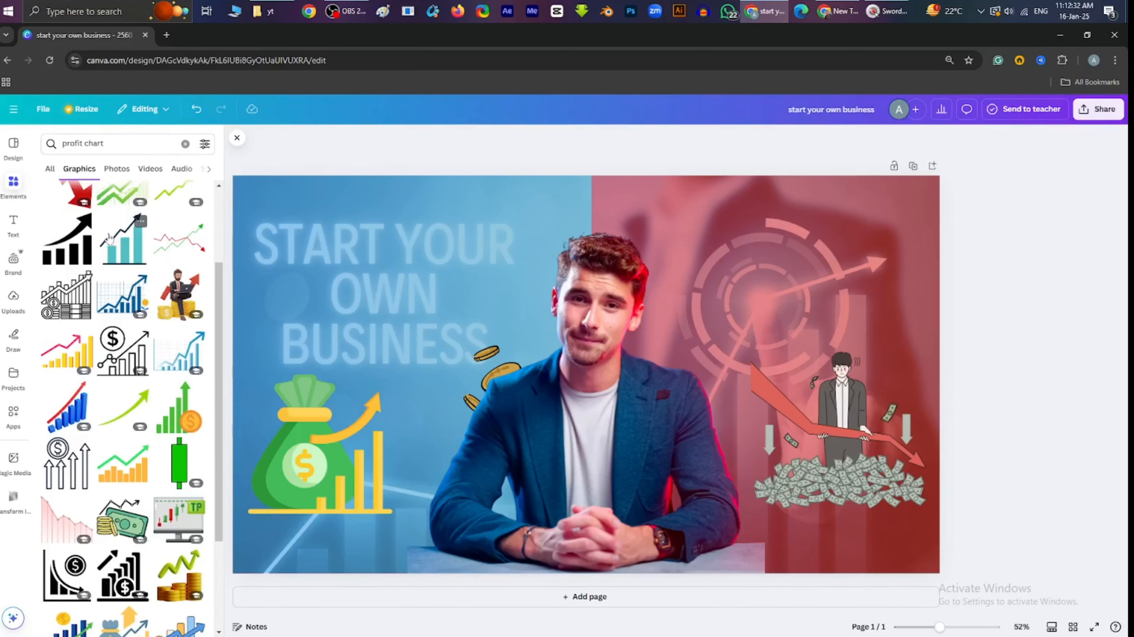
scroll(109, 239, "down", 3)
scroll(111, 237, "down", 3)
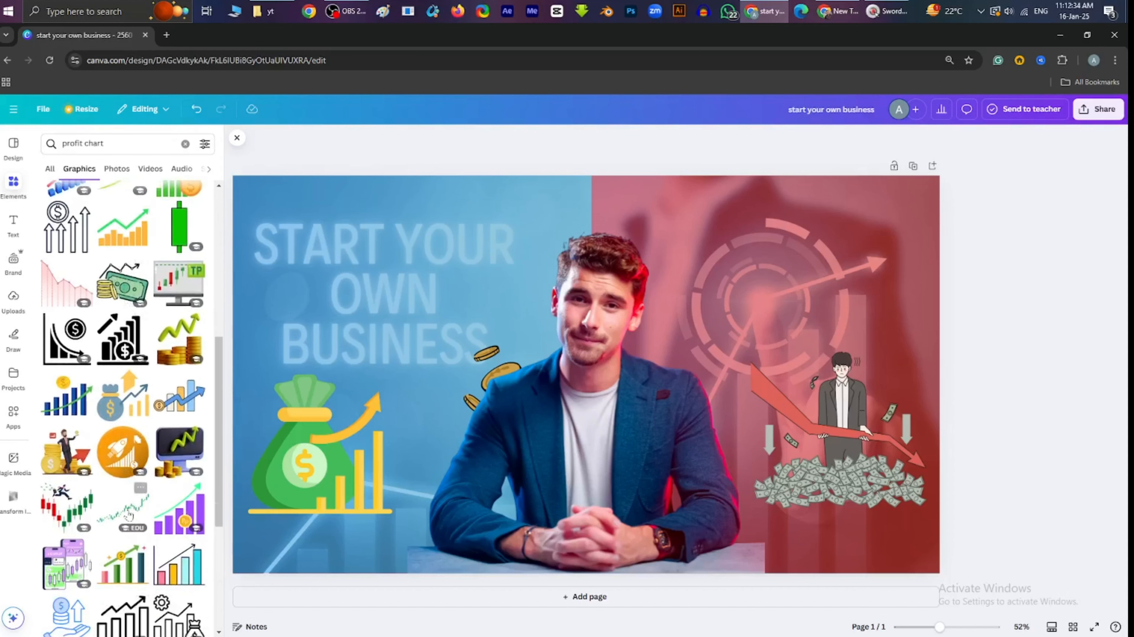
left_click_drag(118, 516, 513, 401)
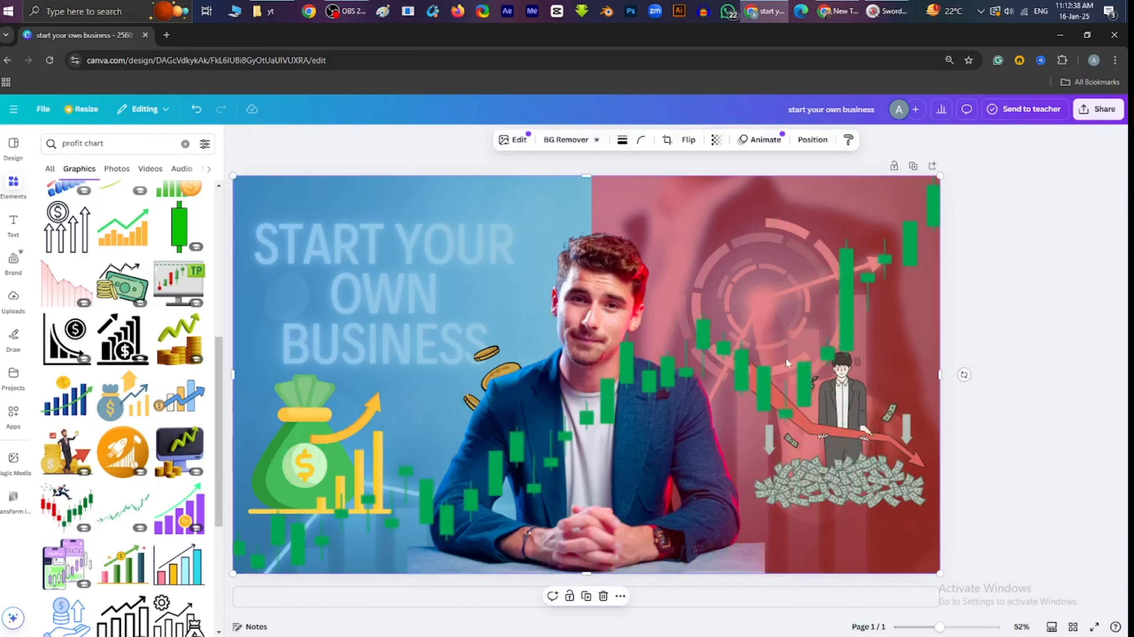
left_click_drag(735, 361, 655, 337)
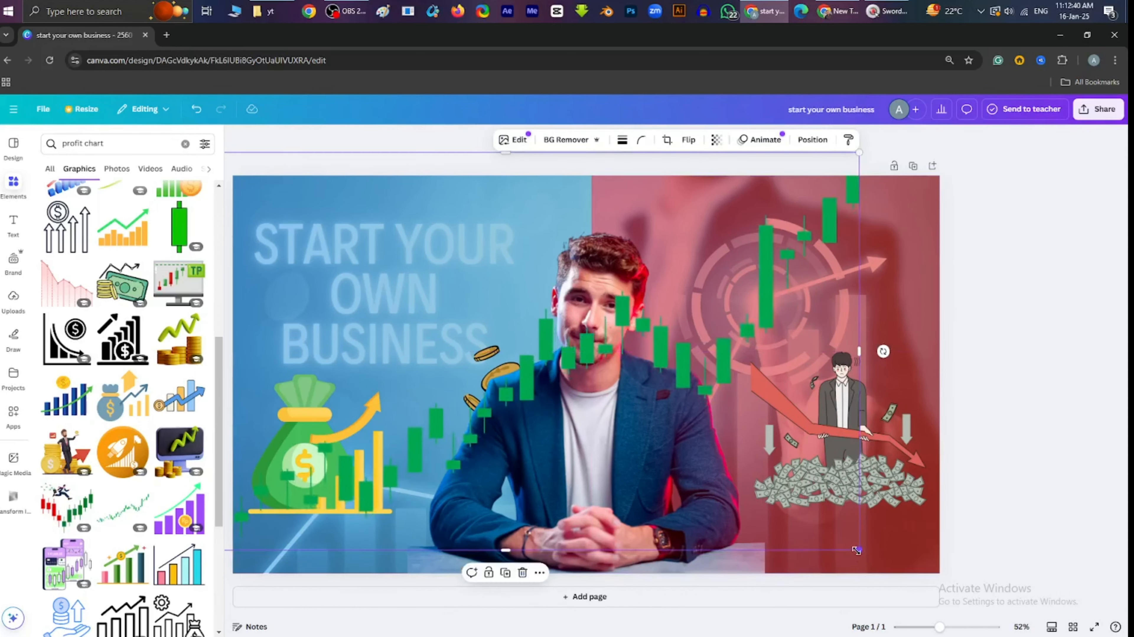
left_click_drag(859, 549, 496, 342)
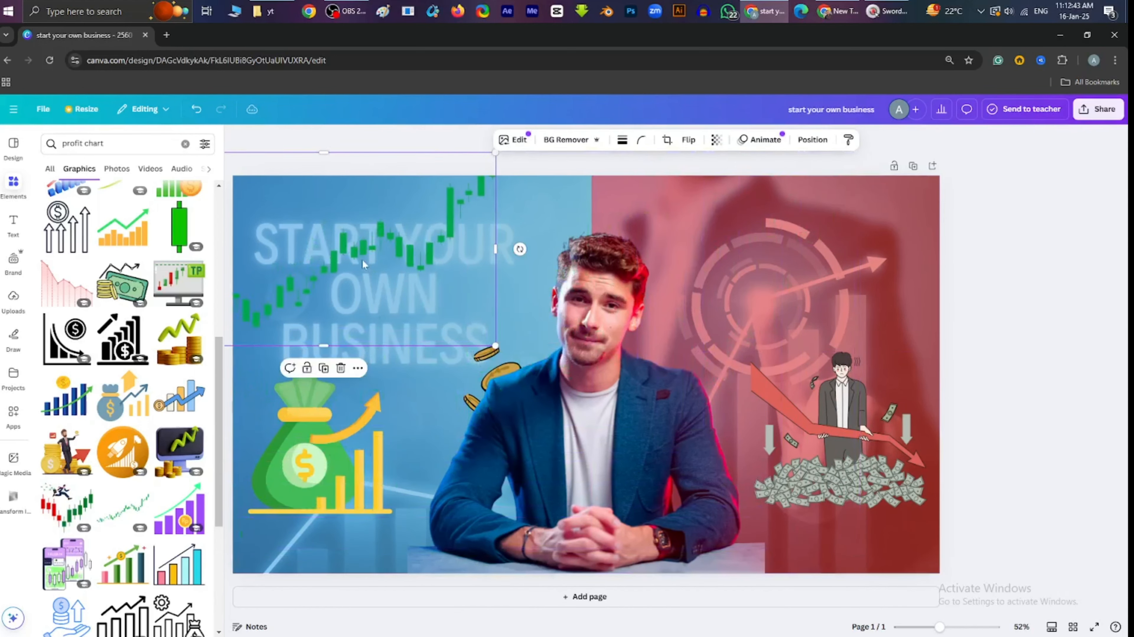
left_click_drag(376, 257, 440, 491)
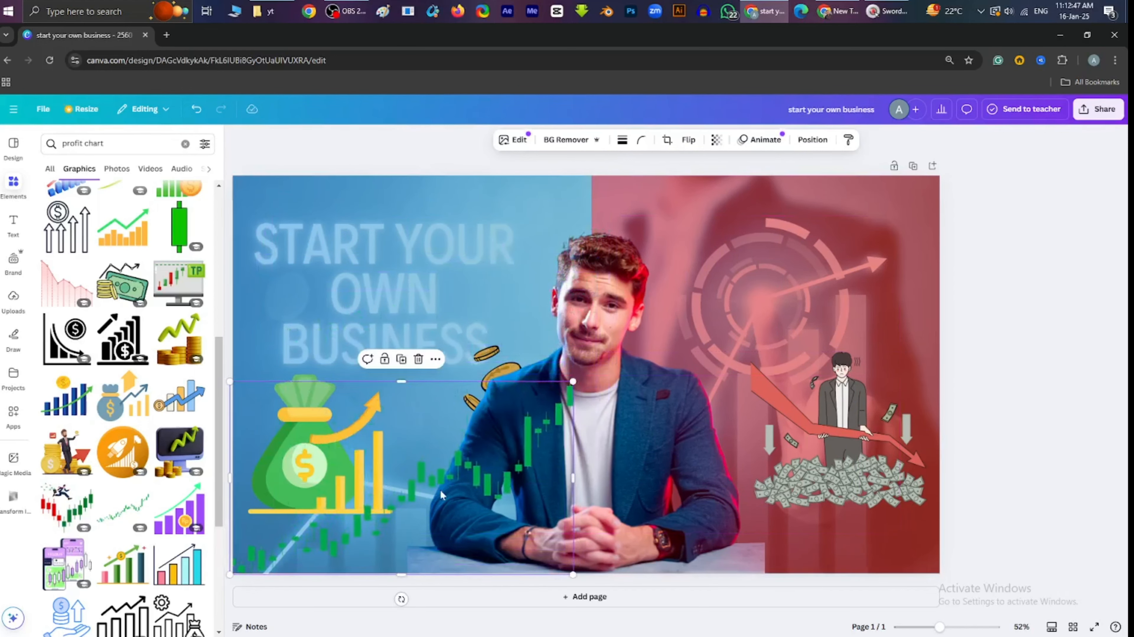
- Move the green candlestick chart behind the man's cutout and nudge it up slightly, flush with the page's side edge
right_click(441, 491)
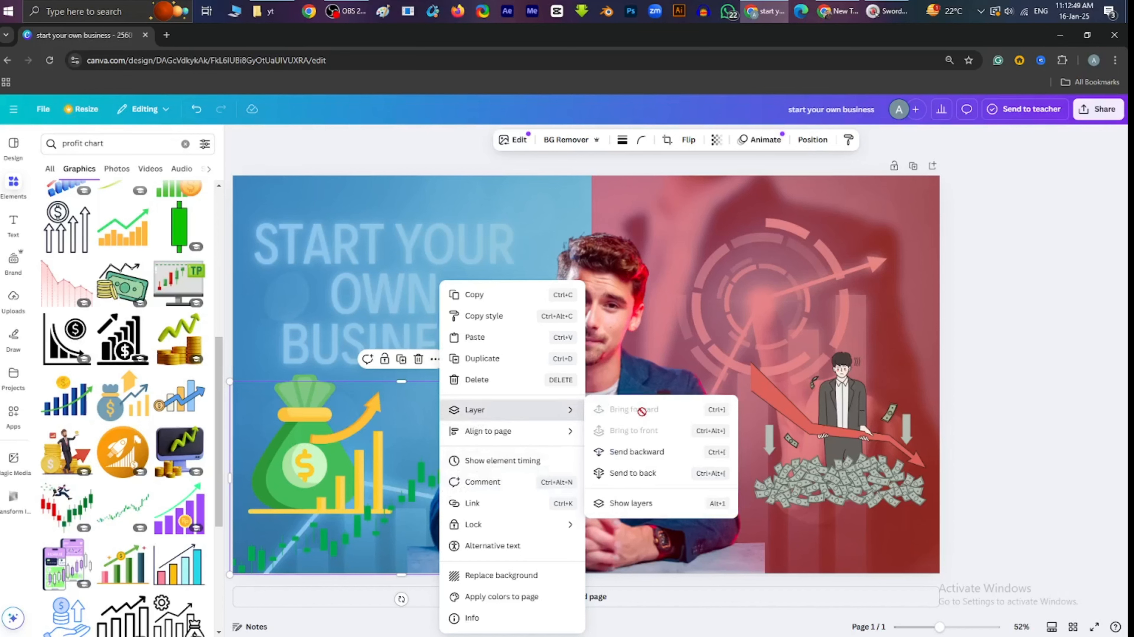
left_click(636, 451)
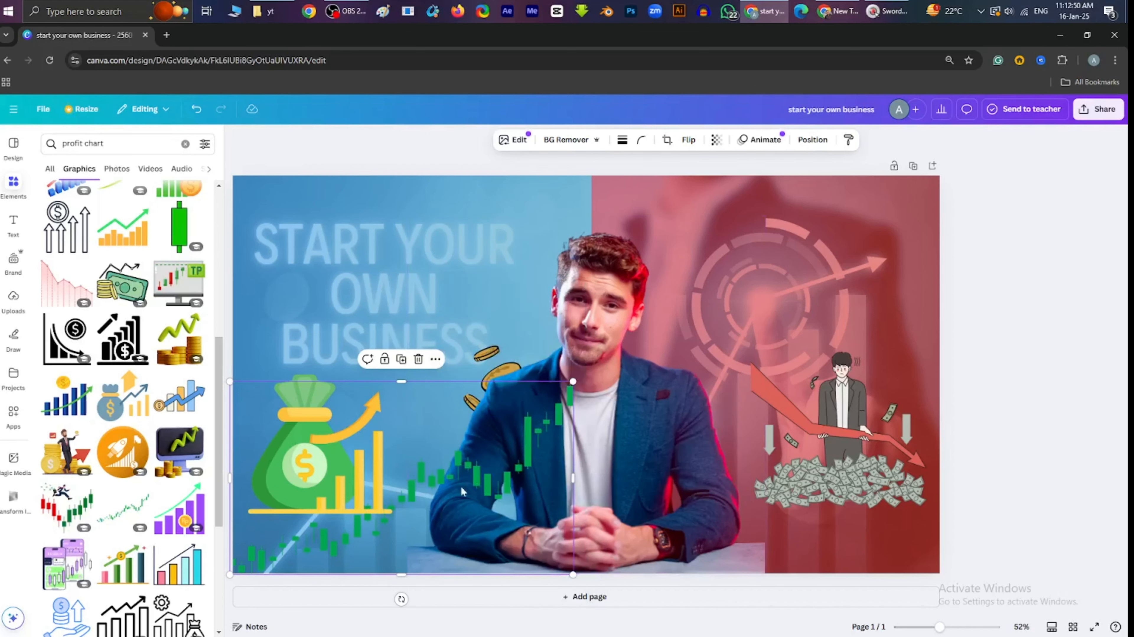
right_click(430, 491)
mouse_move(468, 410)
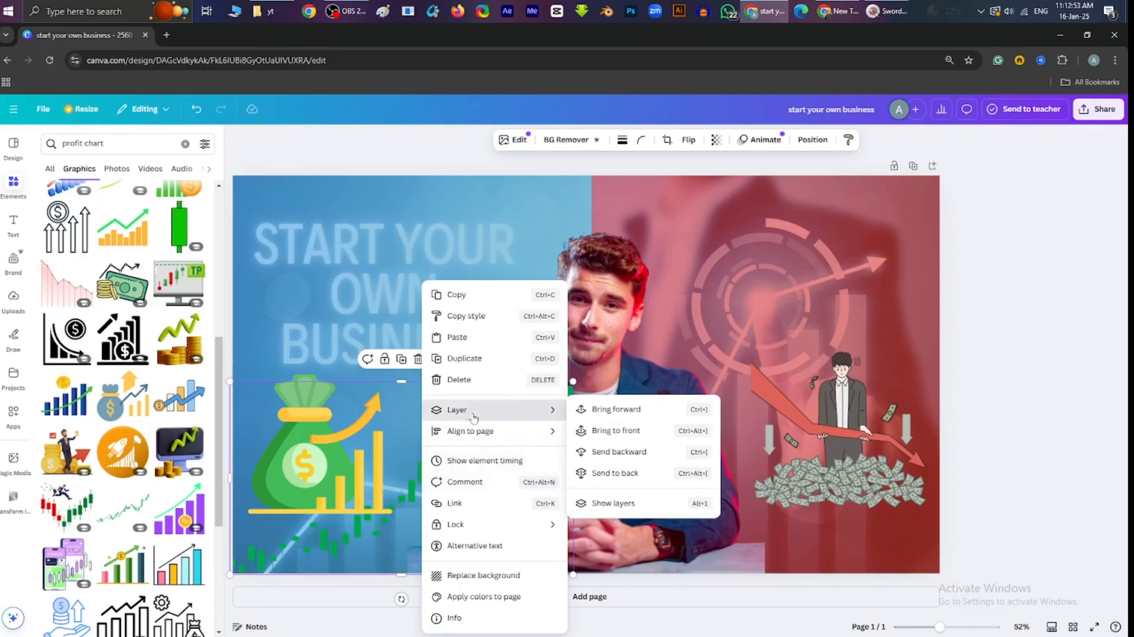
left_click(620, 474)
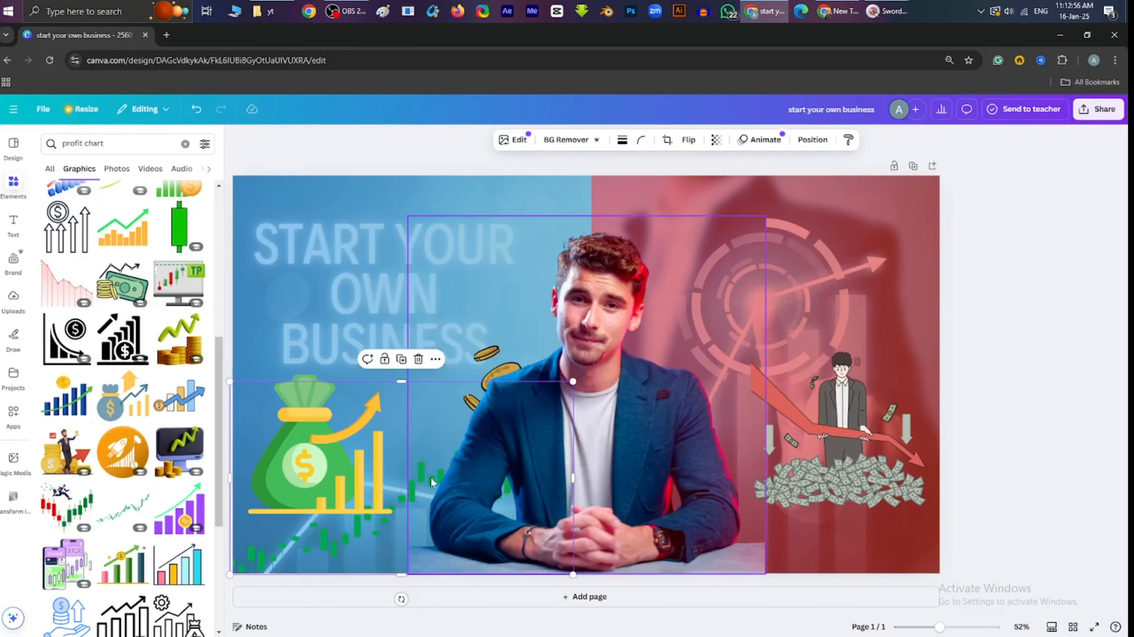
left_click_drag(248, 545, 256, 548)
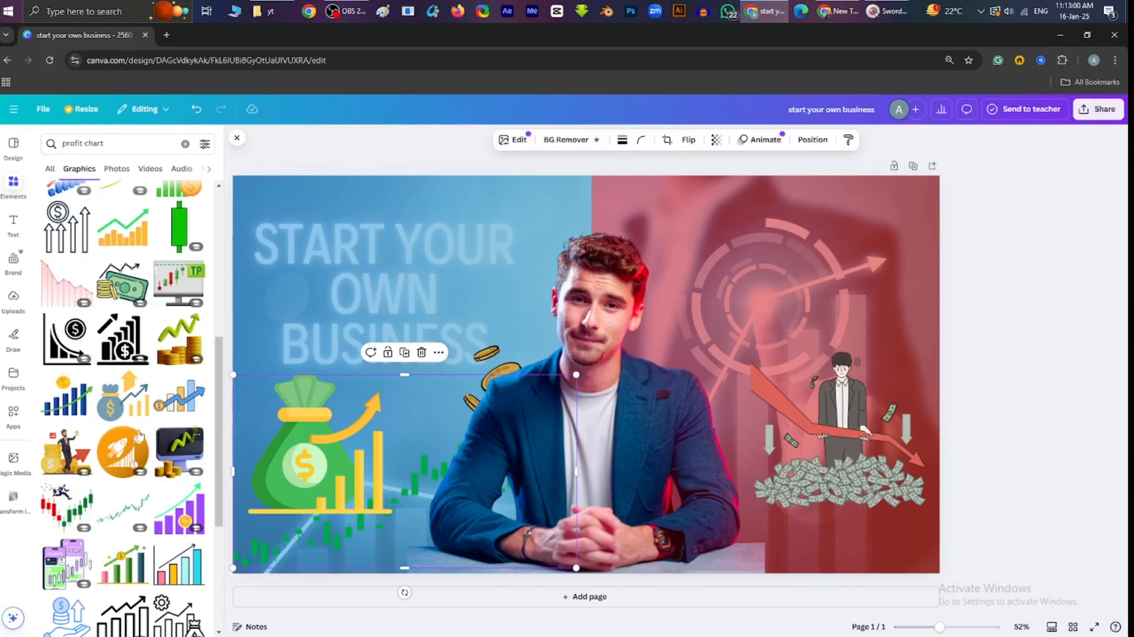
- Add the red falling line chart graphic, shrink it to about two thirds and place it at the bottom of the red side
mouse_move(118, 441)
scroll(117, 435, "up", 3)
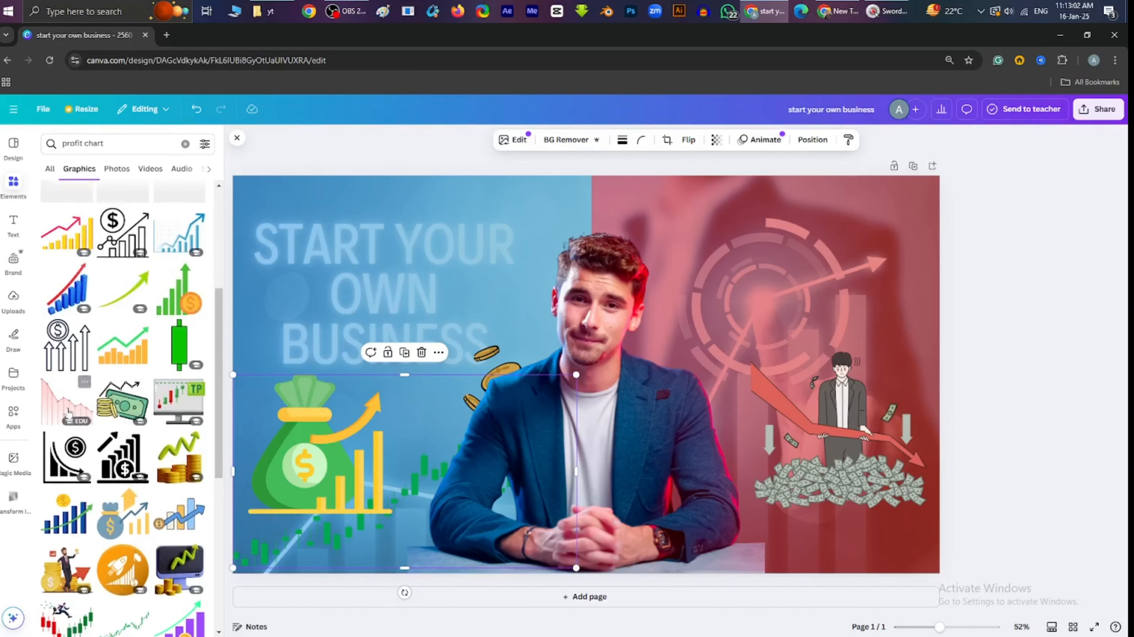
left_click(61, 398)
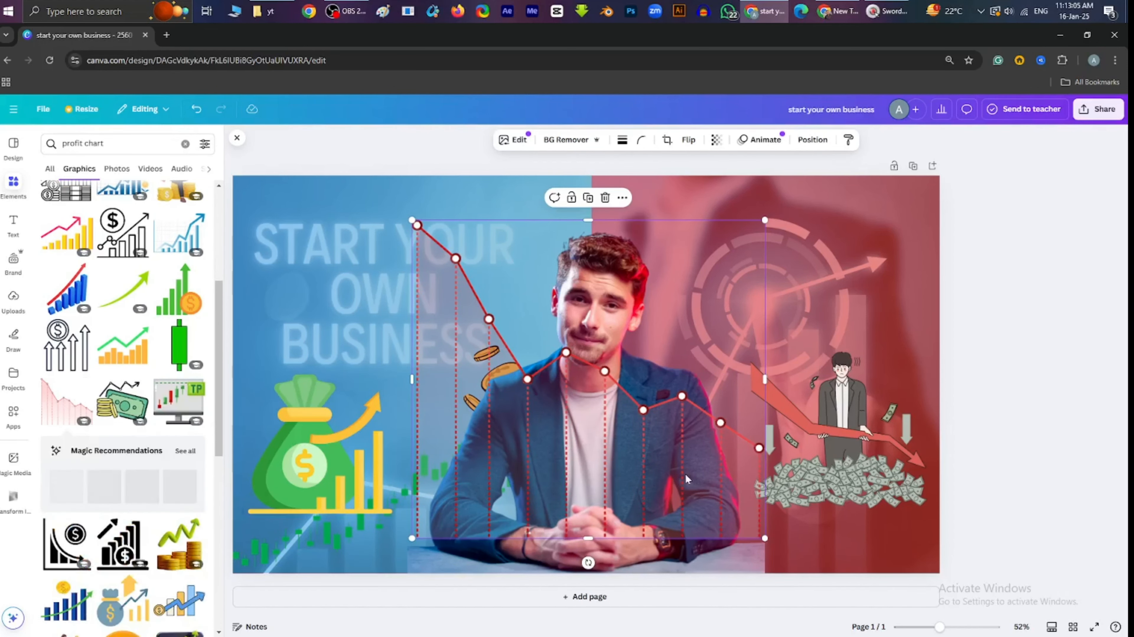
left_click_drag(760, 539, 854, 578)
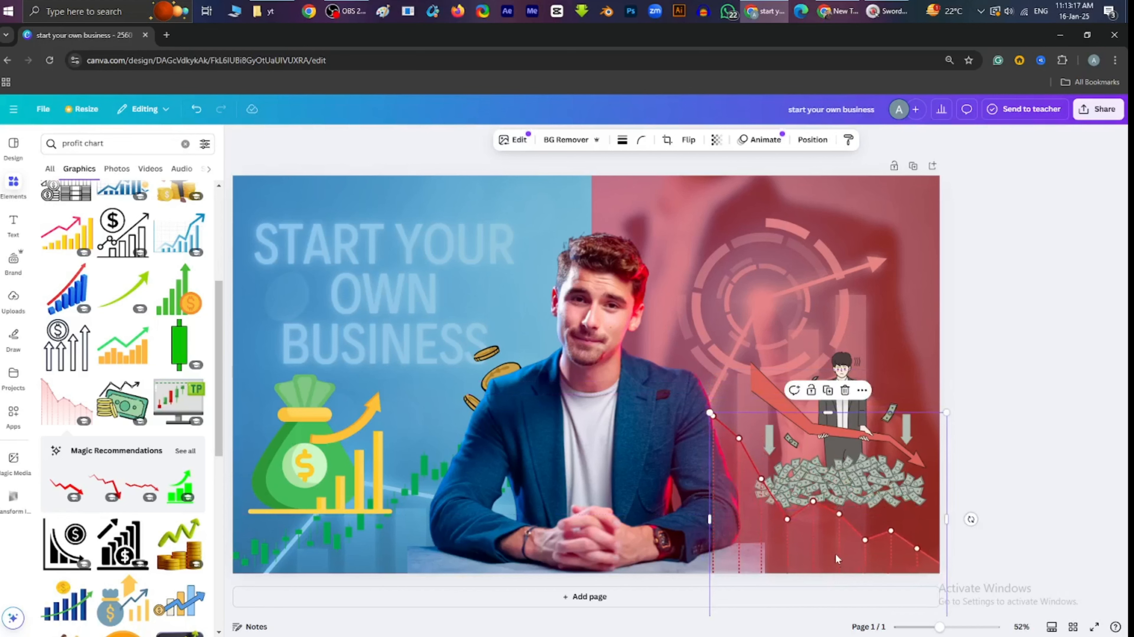
- Send the red line chart backward behind the businessman graphic and the man's cutout
right_click(828, 530)
mouse_move(855, 415)
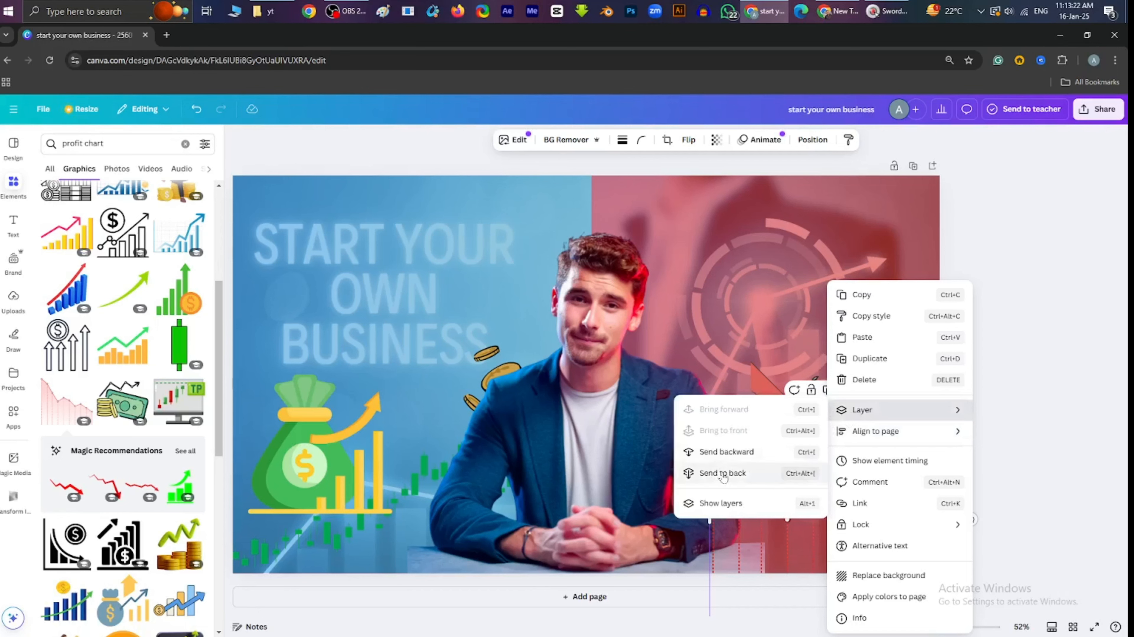
left_click(717, 453)
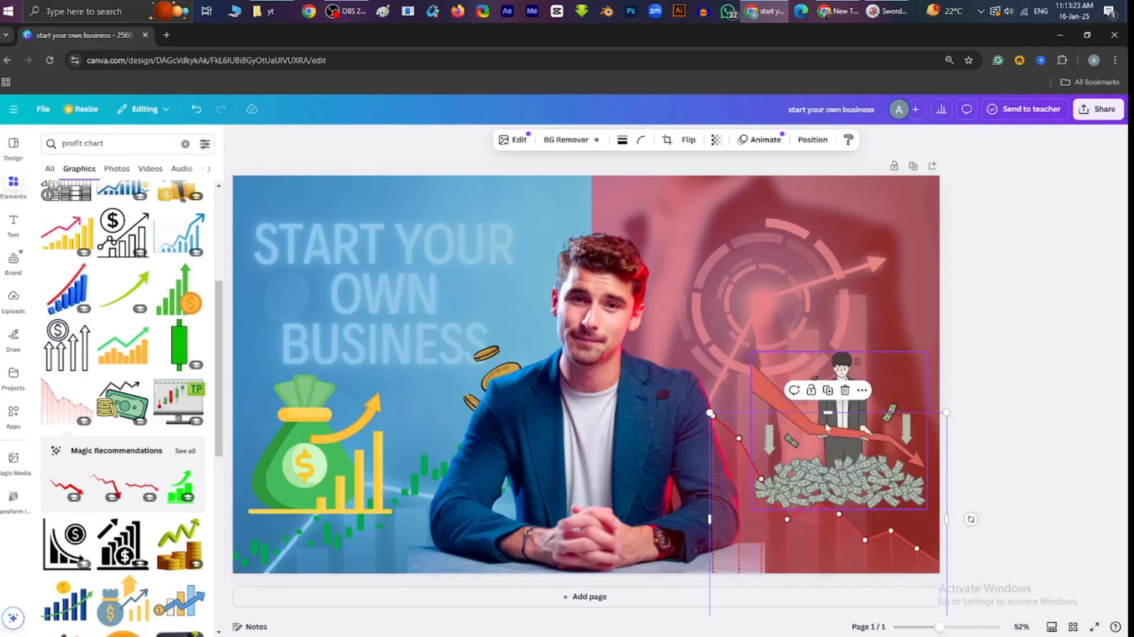
right_click(813, 538)
mouse_move(849, 411)
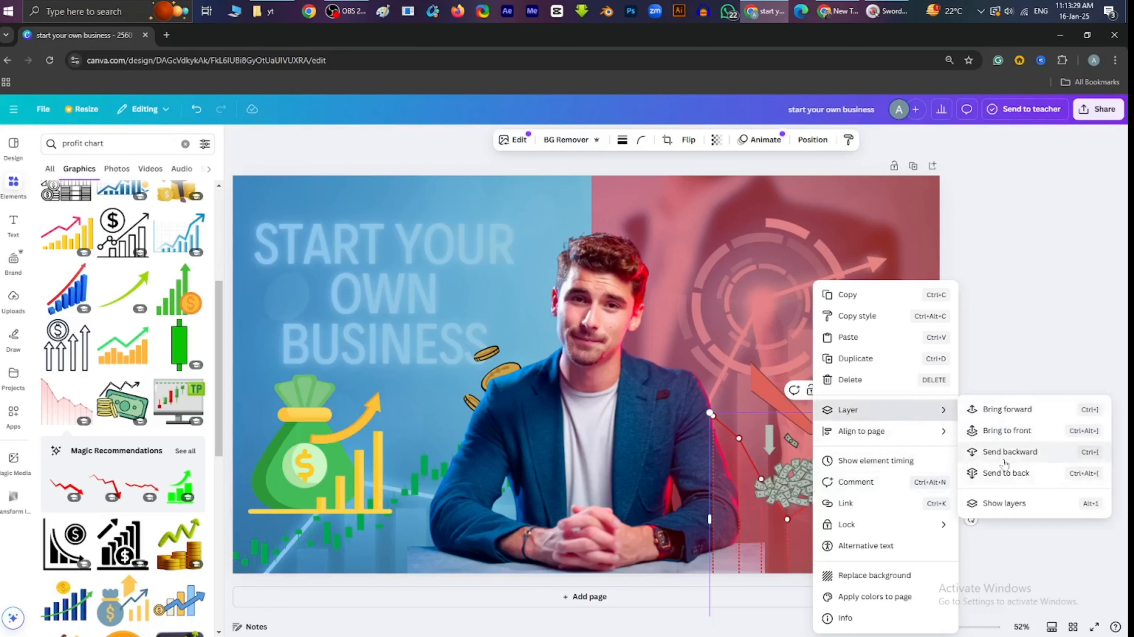
left_click(1003, 461)
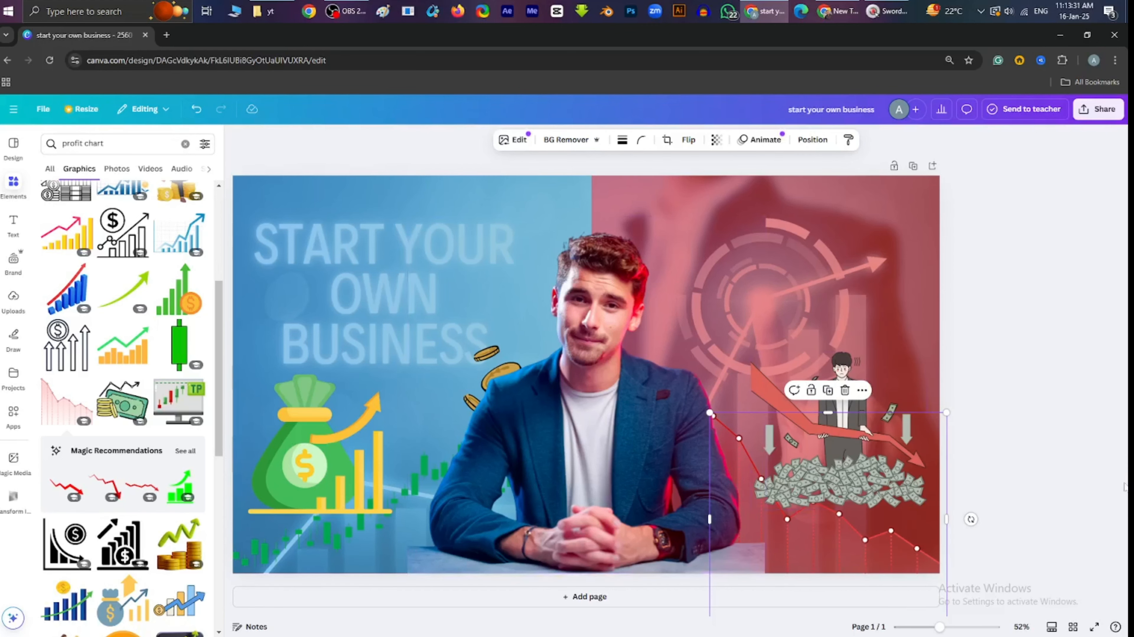
left_click(1044, 465)
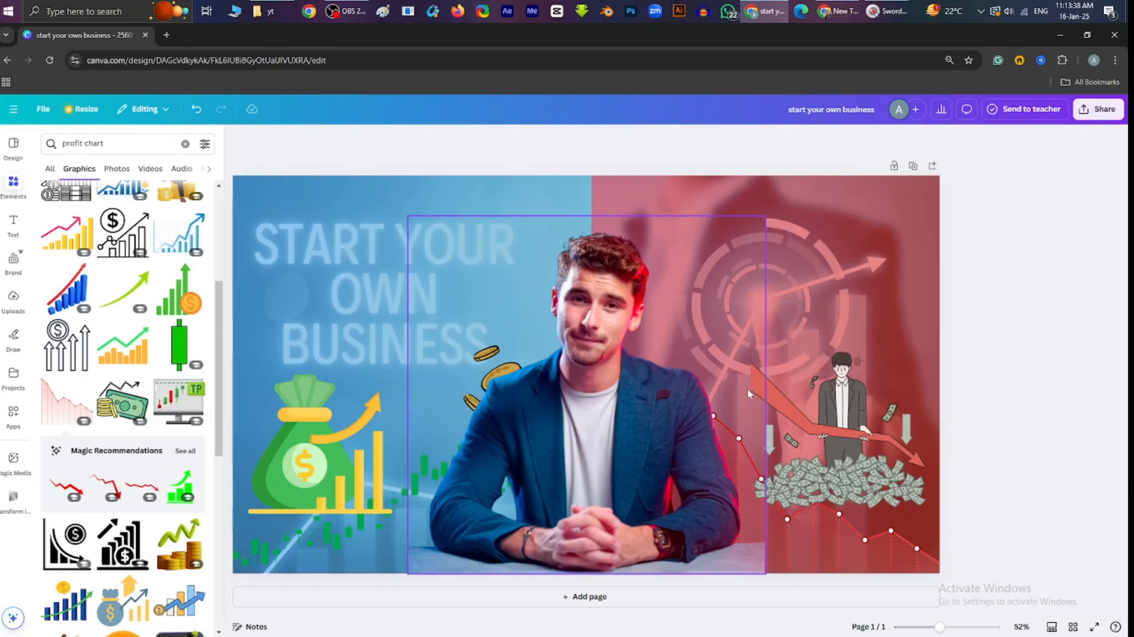
scroll(48, 415, "down", 3)
scroll(49, 415, "down", 5)
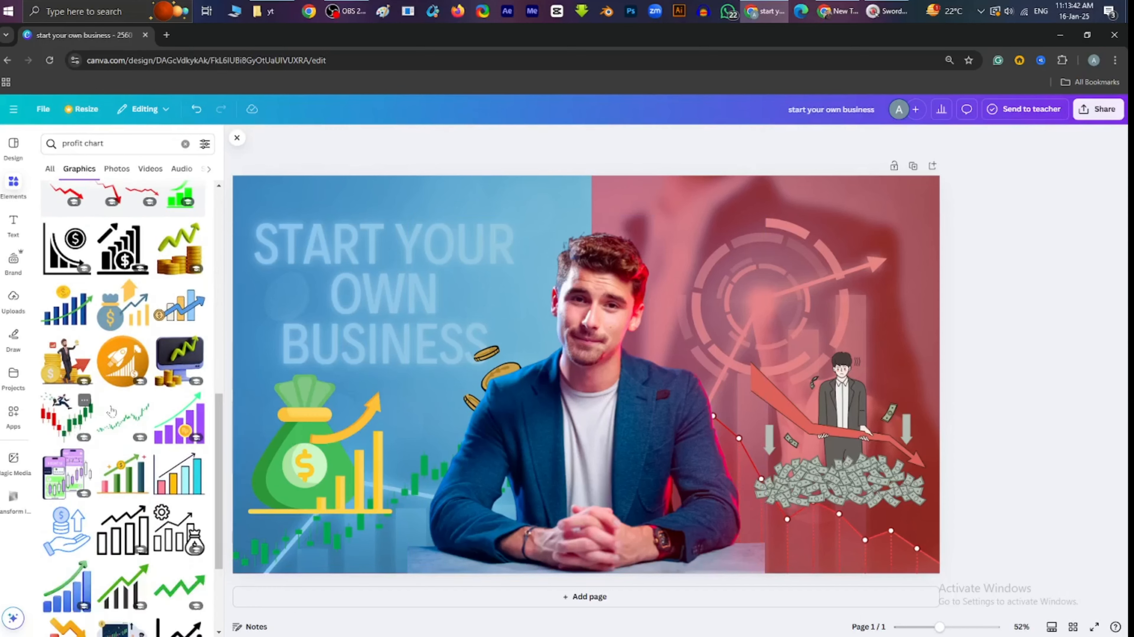
scroll(80, 415, "up", 10)
scroll(81, 414, "up", 2)
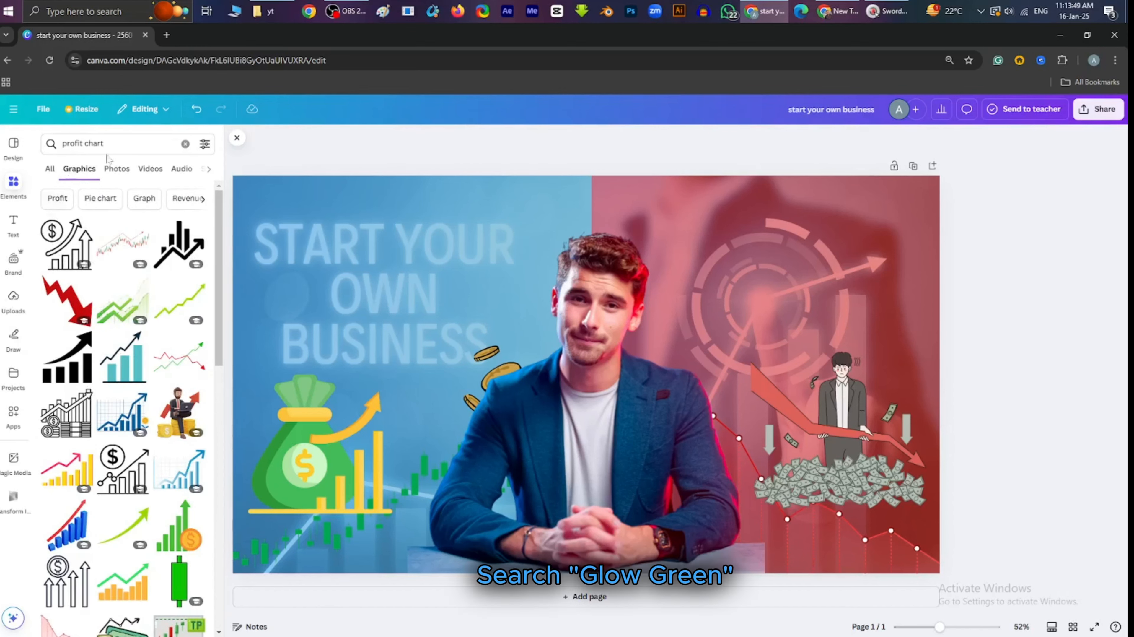
- Search the graphics for "glow green" and add the bright green round glow to the page
left_click(185, 144)
type("gr")
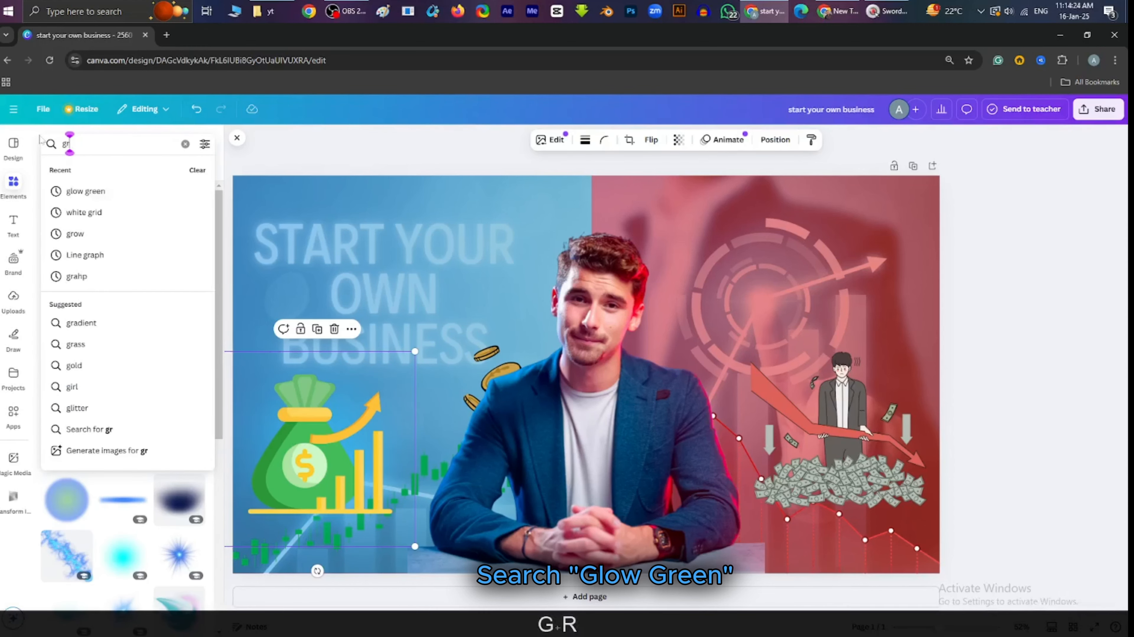
type("ee")
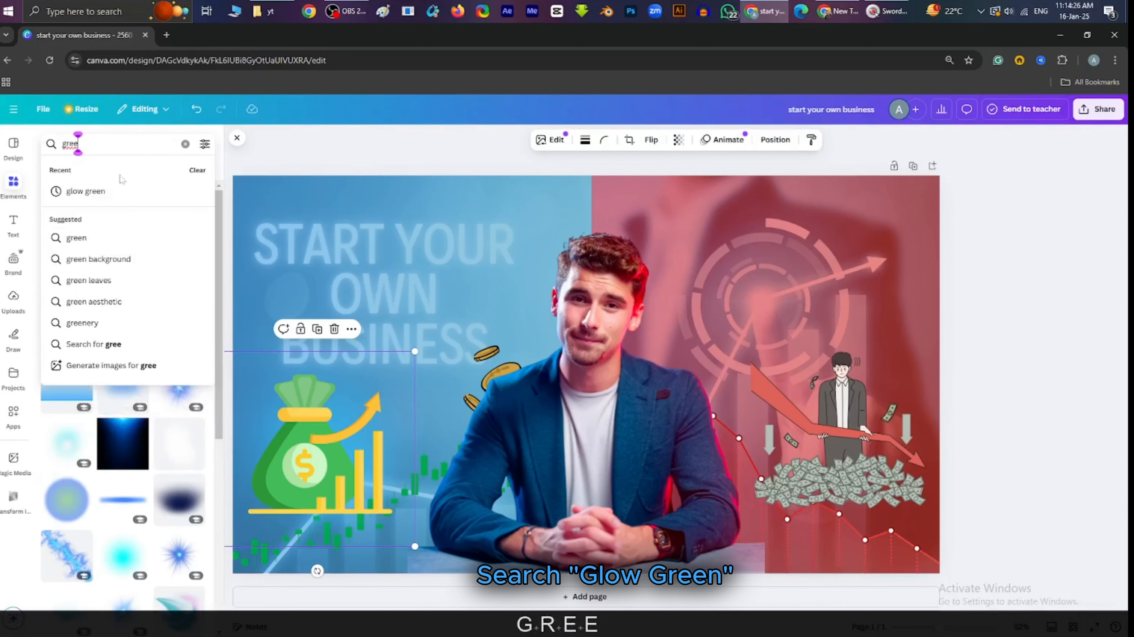
left_click(123, 191)
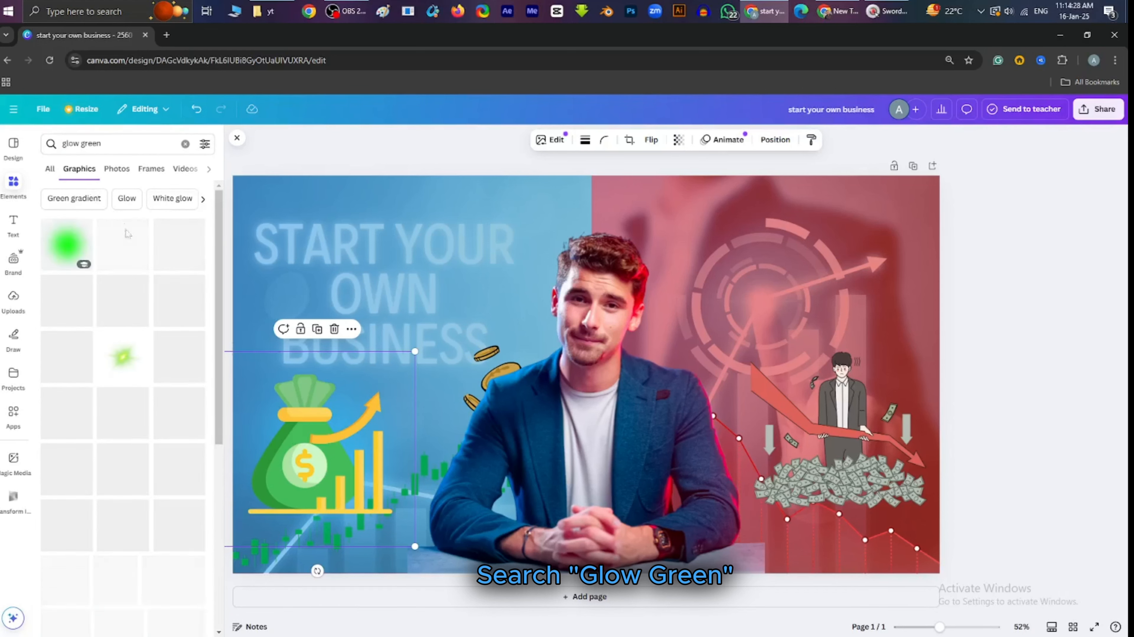
left_click(66, 244)
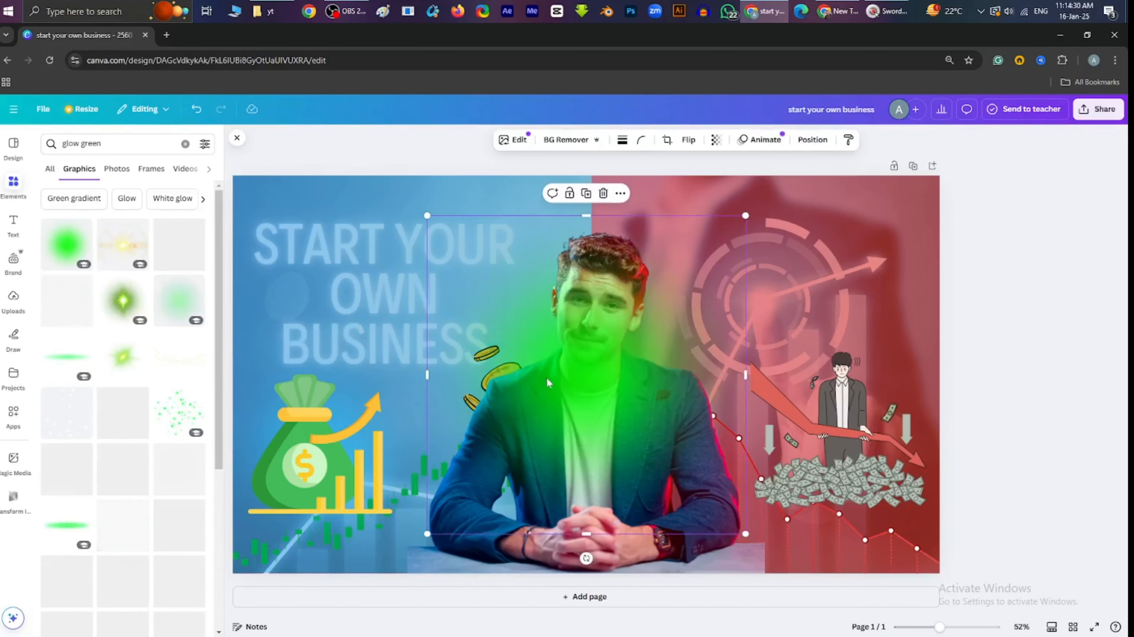
- Move the green glow over the money bag and send it backward behind the bag graphic
left_click_drag(549, 382, 281, 456)
key("ctrl+bracketleft")
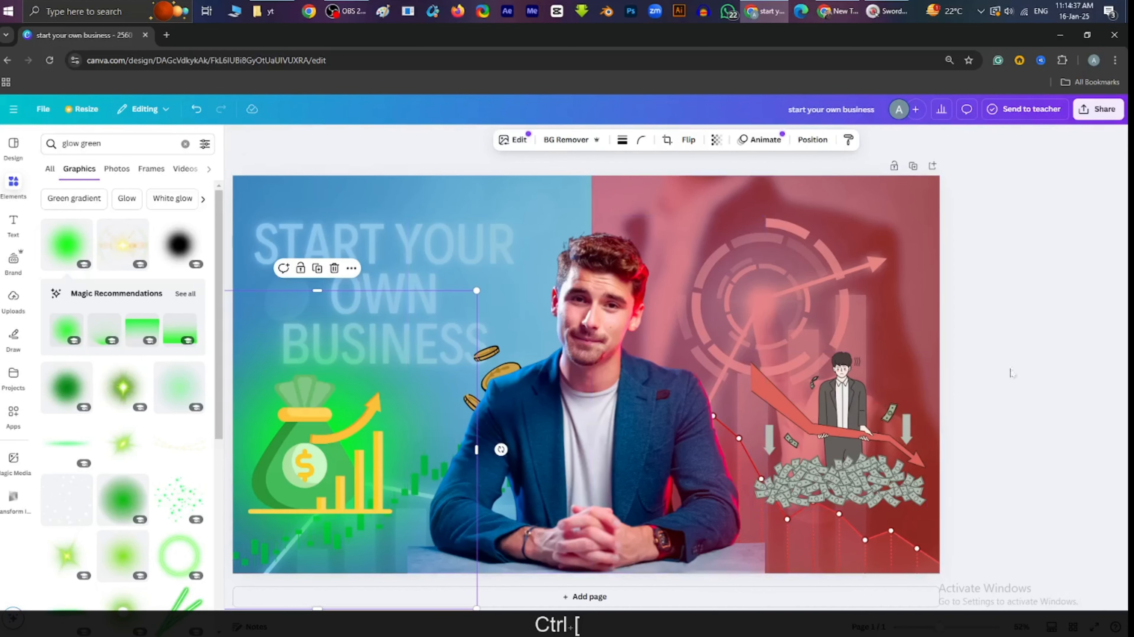
left_click(967, 377)
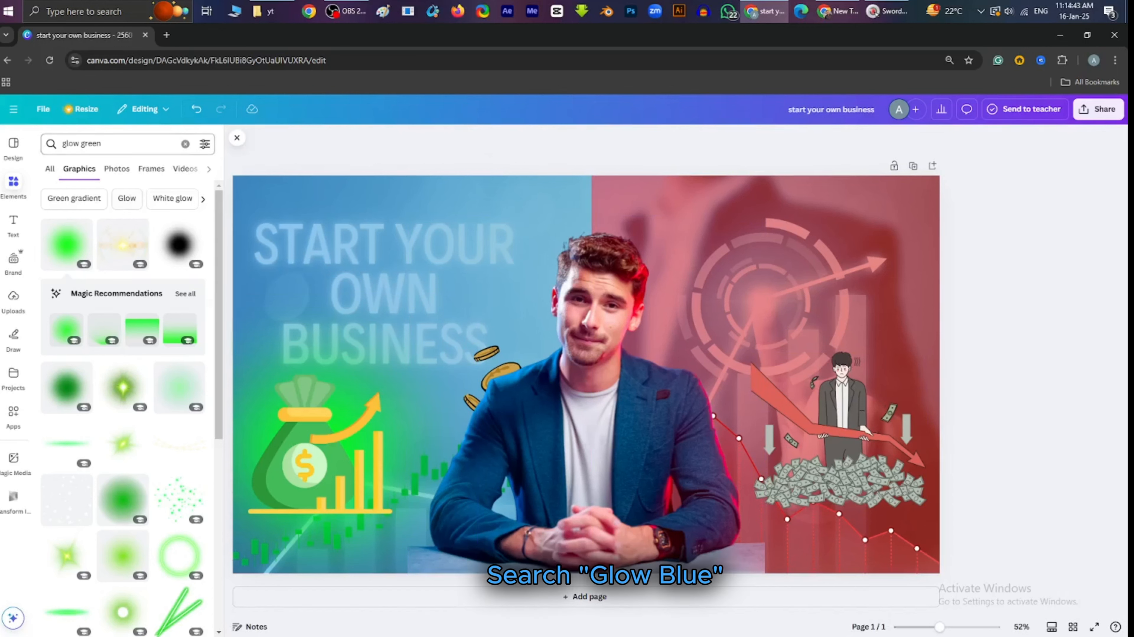
- Search the graphics for "blue glow" and add the dark blue round glow to the page
left_click(114, 143)
type("blue")
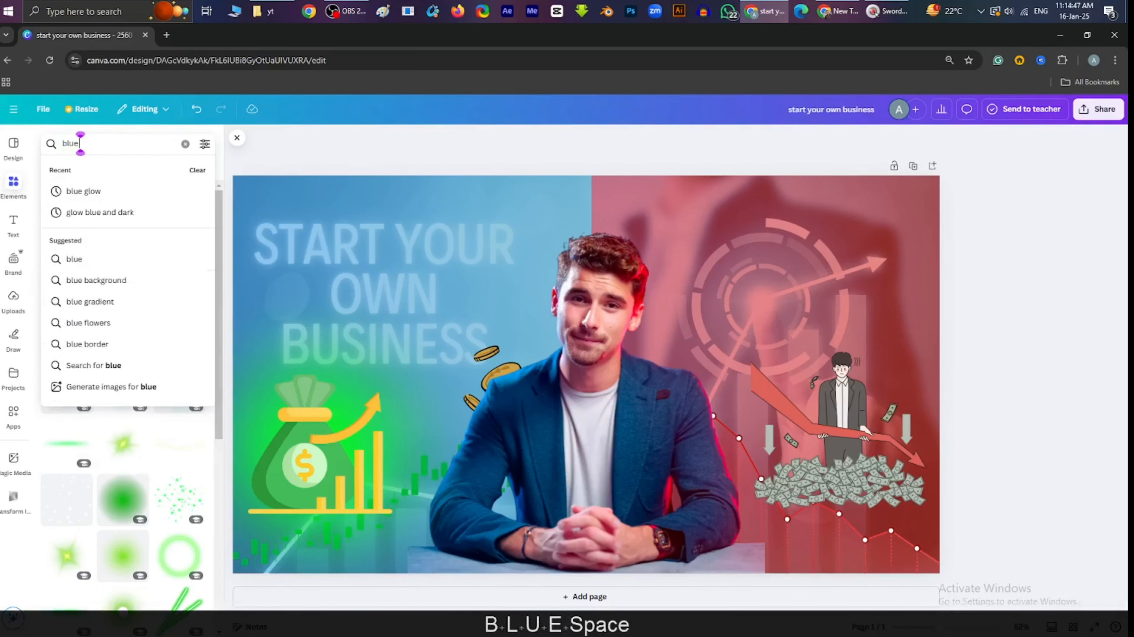
left_click(94, 192)
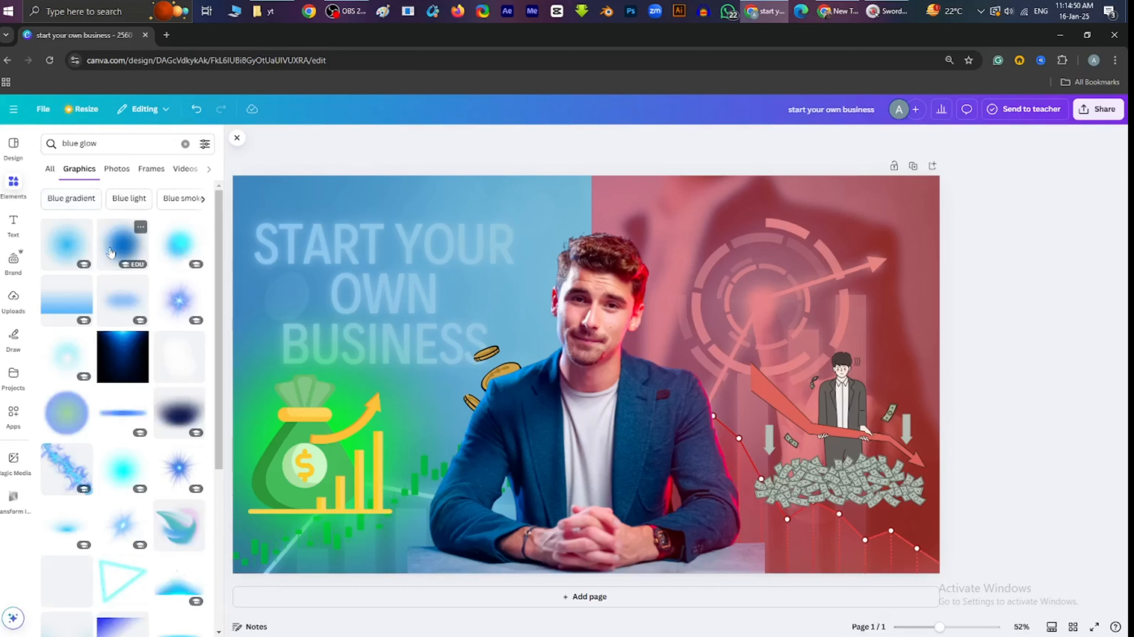
scroll(105, 266, "down", 4)
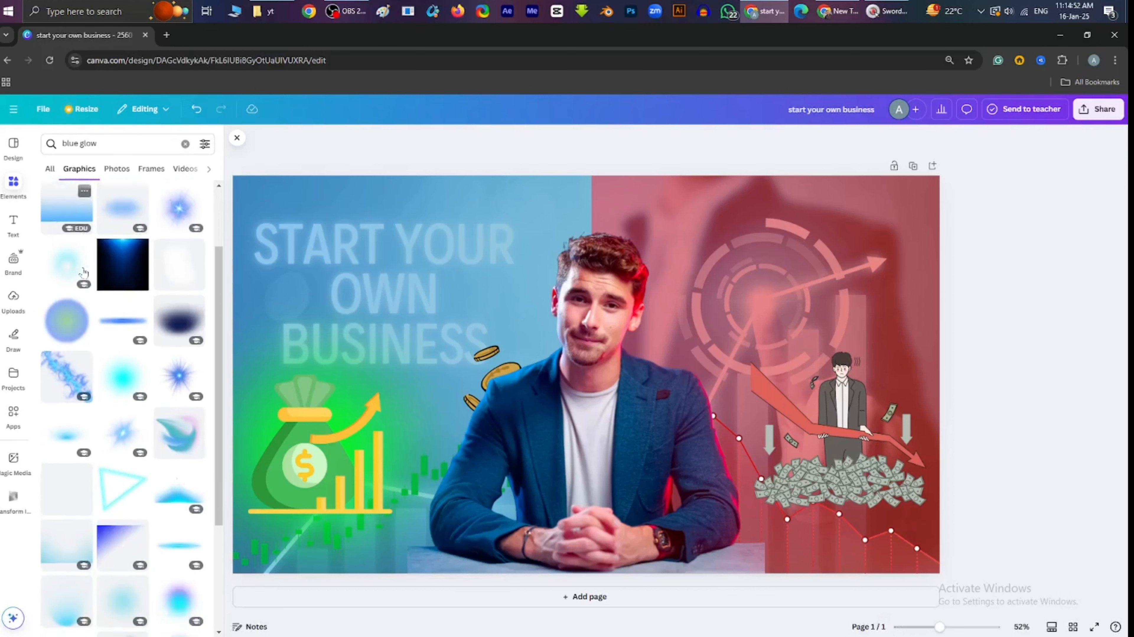
scroll(77, 271, "up", 3)
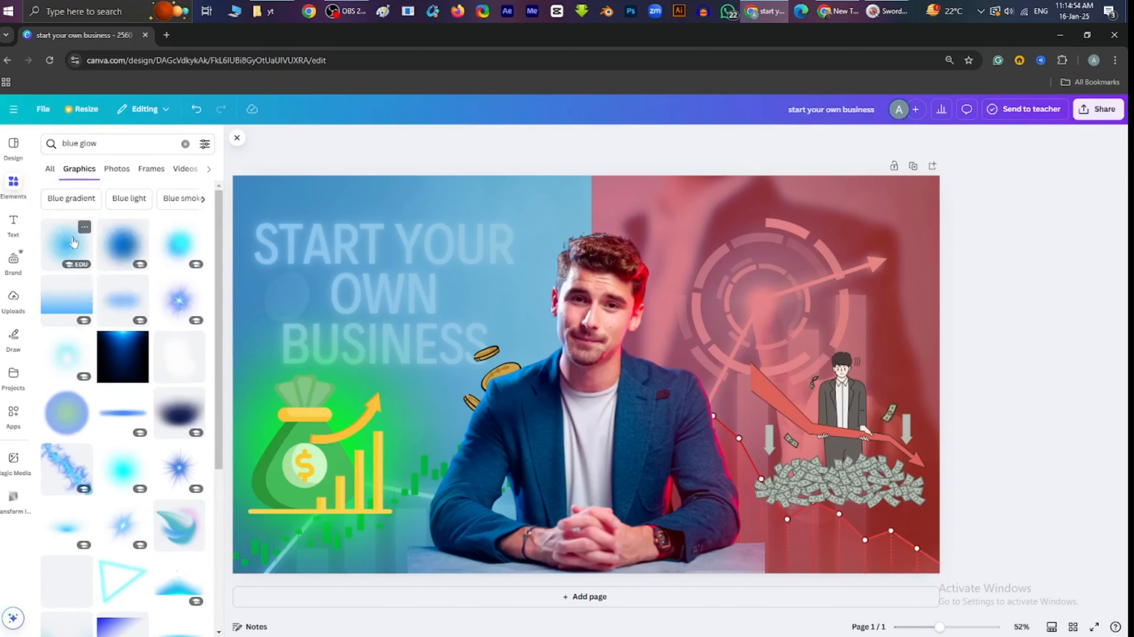
left_click(114, 246)
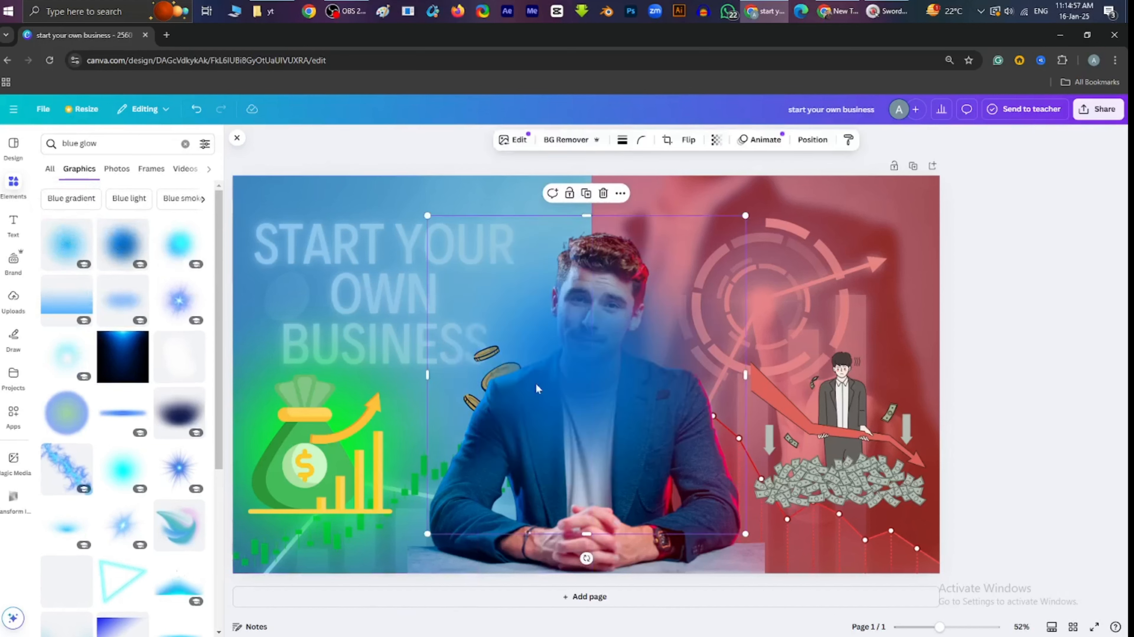
- Shrink the blue glow to about four fifths of its size and send it backward behind the man's cutout and the gold coins
left_click_drag(746, 532, 688, 475)
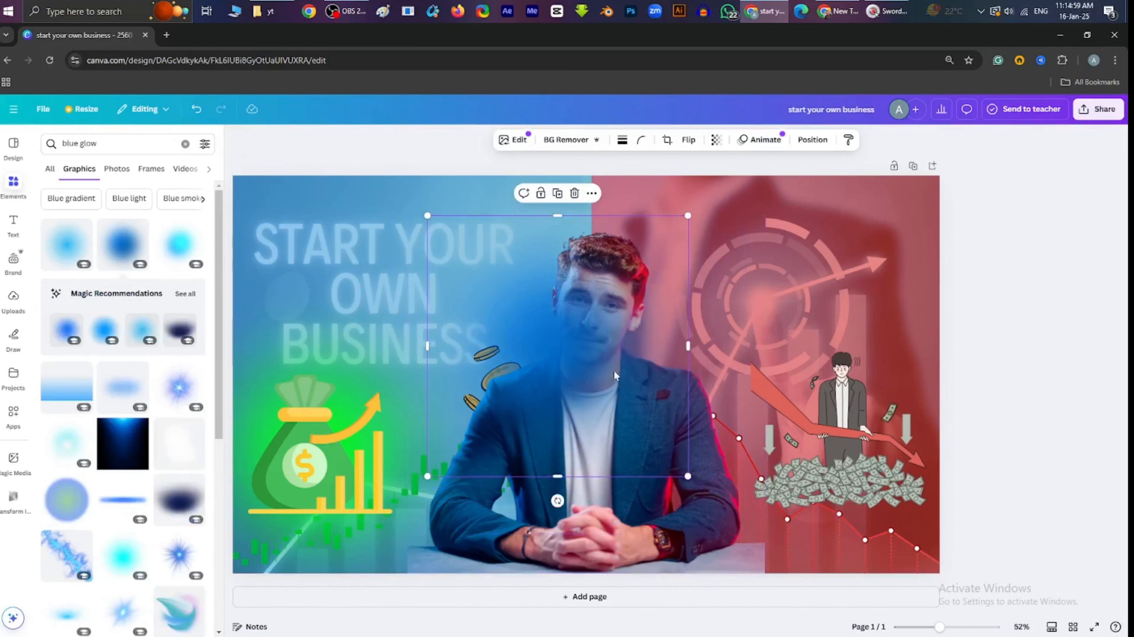
key("ctrl+bracketleft")
key("ctrl+bracketleft")
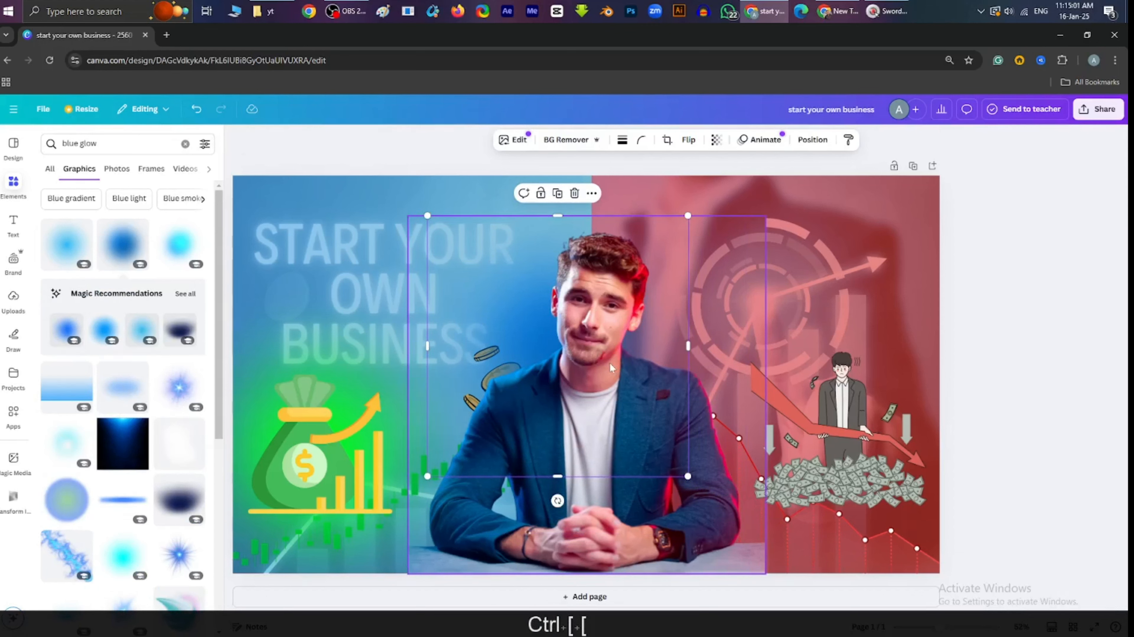
key("ctrl+bracketleft")
key("ctrl+bracketleft")
- Reposition the blue glow lower, behind the man's shoulder on the blue side near the gold coins
left_click_drag(538, 343, 515, 400)
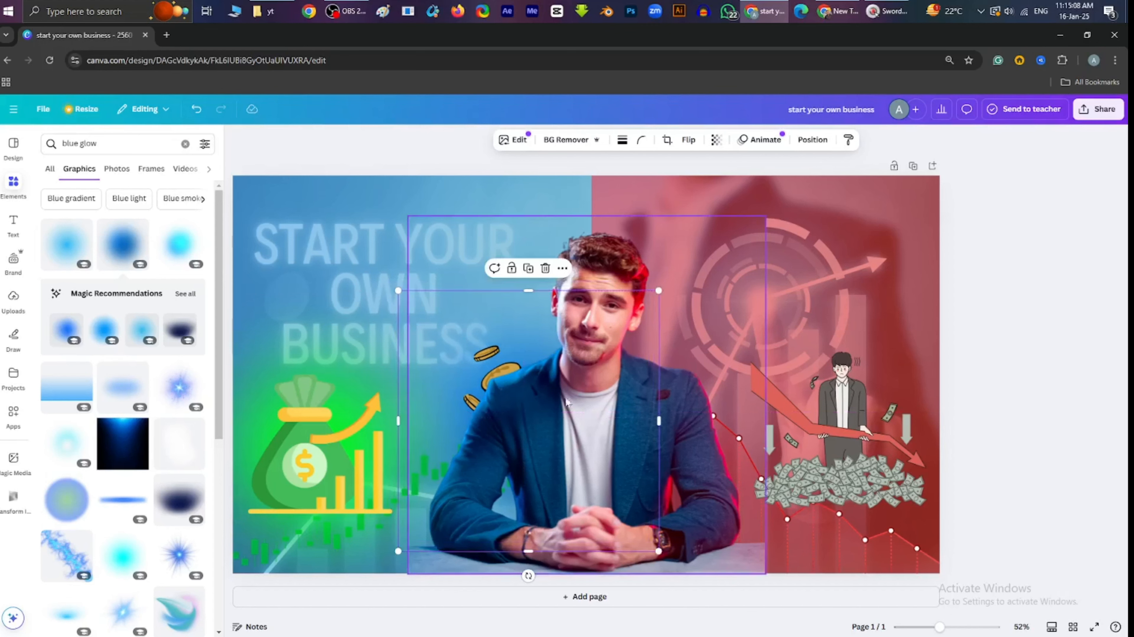
key("alt")
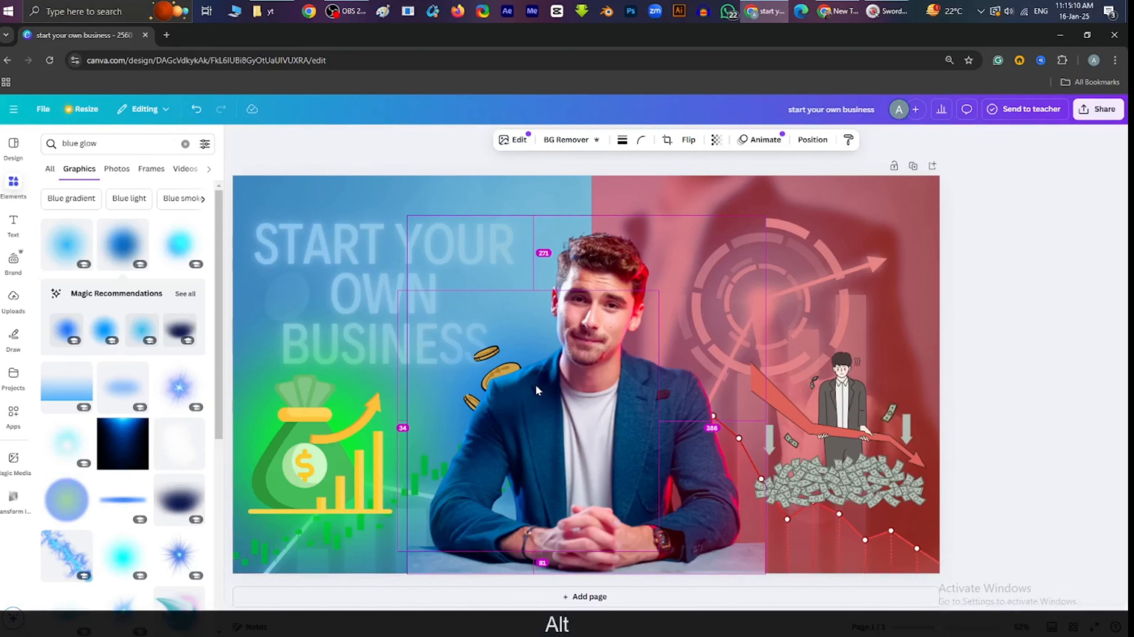
left_click_drag(536, 387, 559, 375)
left_click(1078, 363)
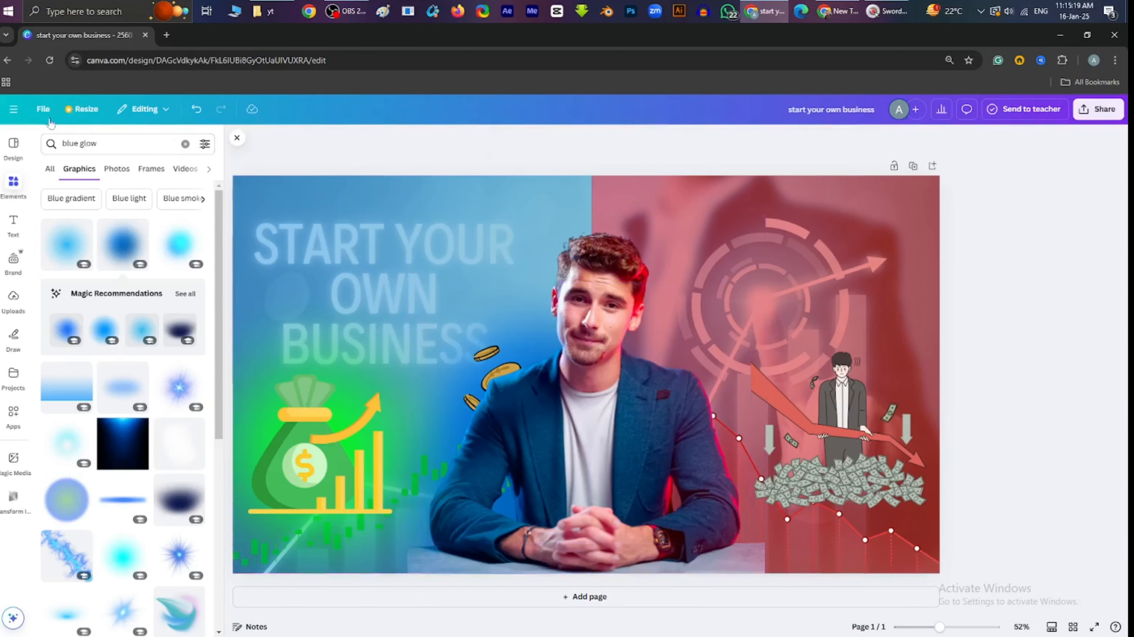
- Search the graphics for "red glow" and add the plain bright red round glow to the page
left_click(67, 143)
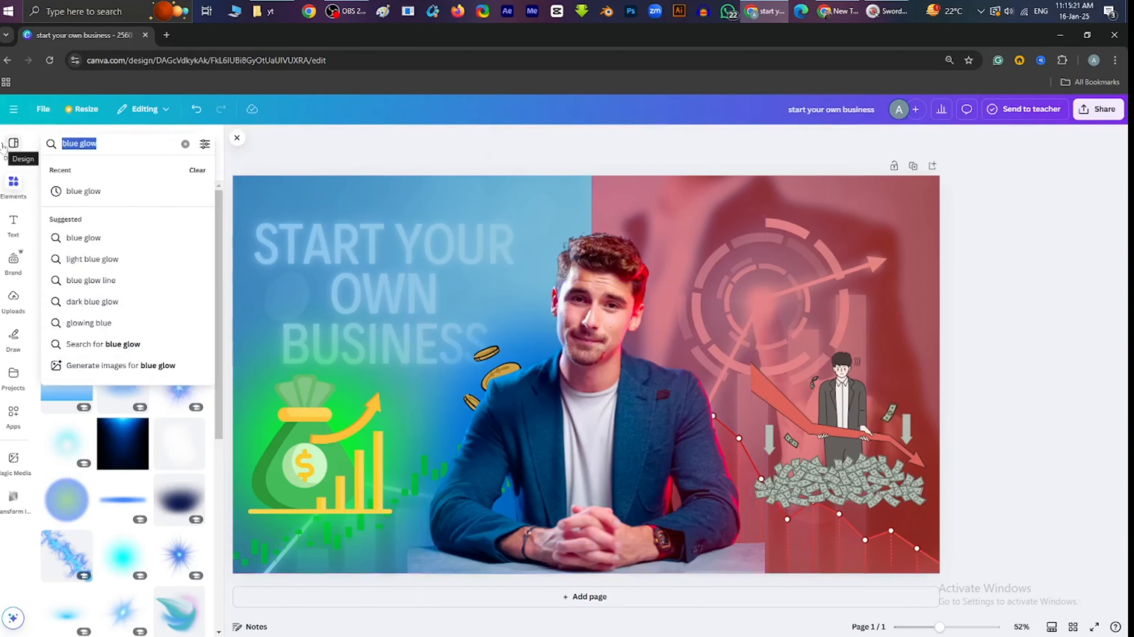
type("red glo")
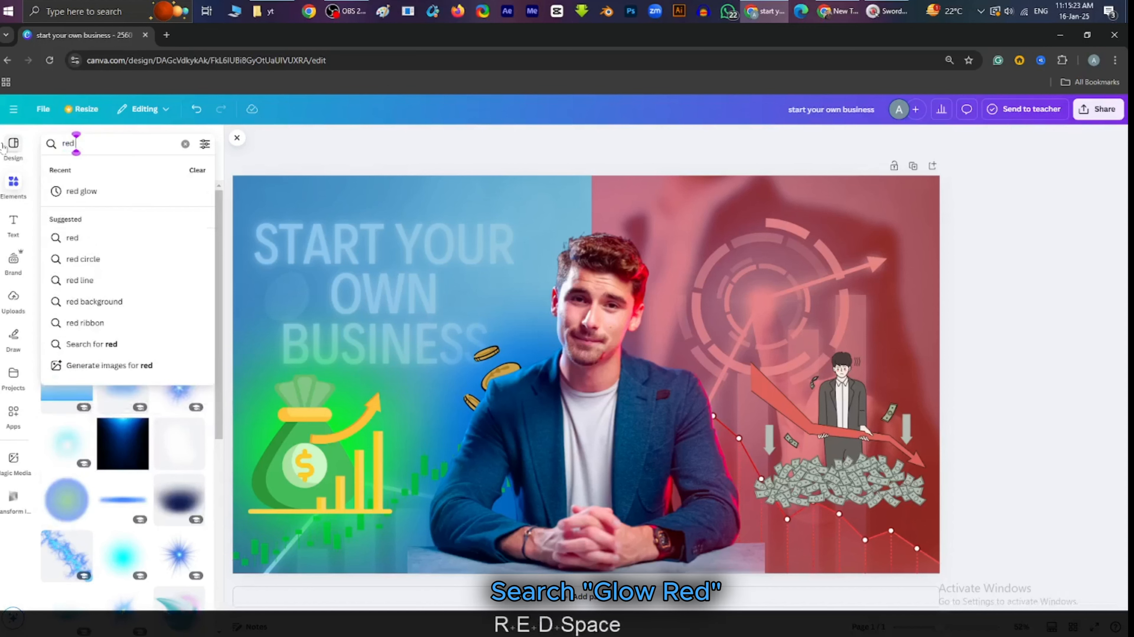
key("Return")
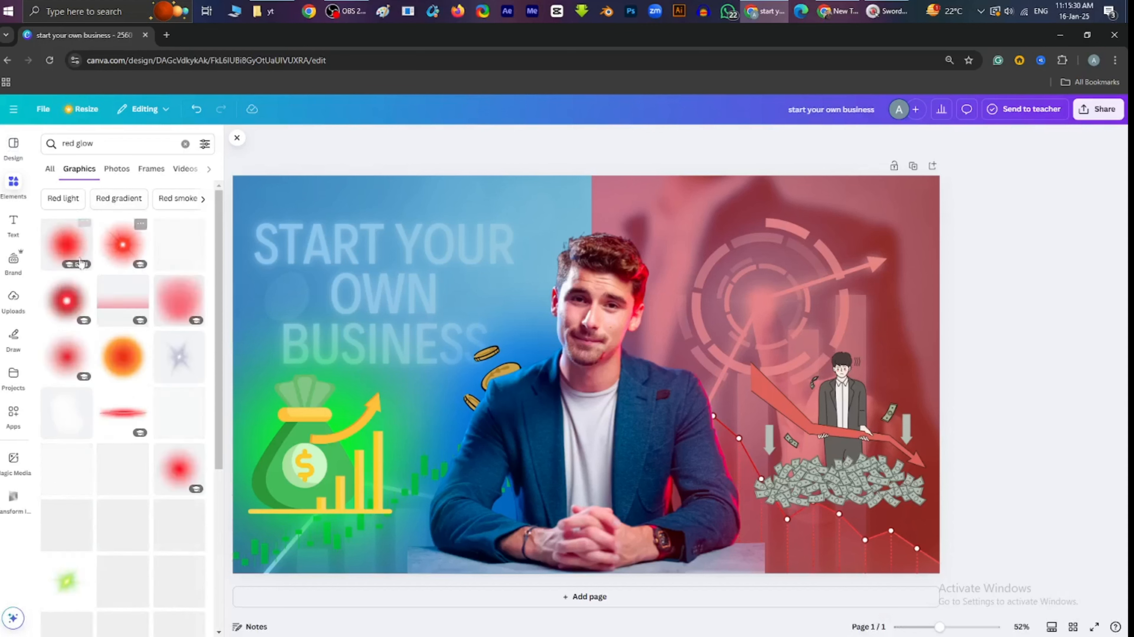
left_click(66, 244)
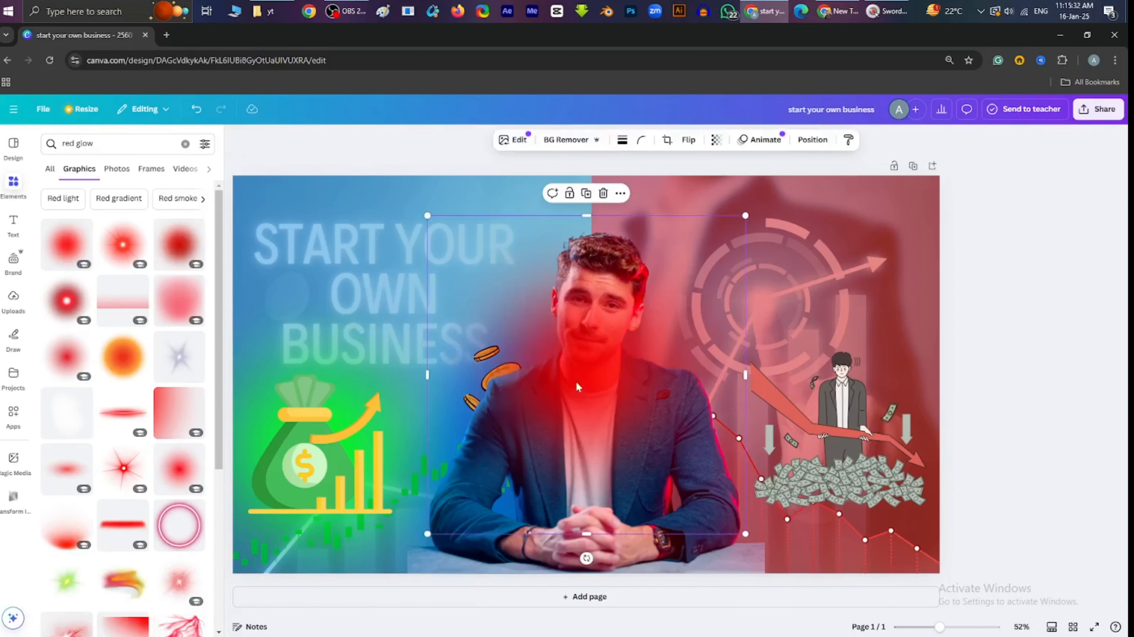
- Move the red glow to the man's shoulder on the red side, send it backward behind his cutout, and adjust its position
left_click_drag(576, 381, 647, 396)
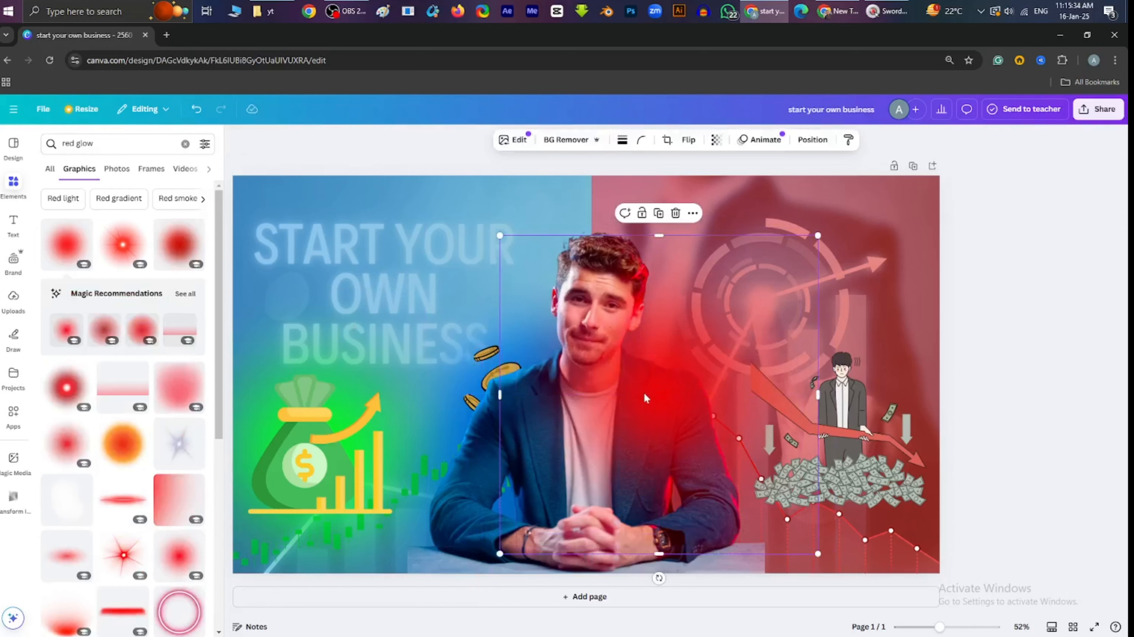
key("ctrl+bracketleft")
key("ctrl+bracketleft")
key("ctrl+bracketleft")
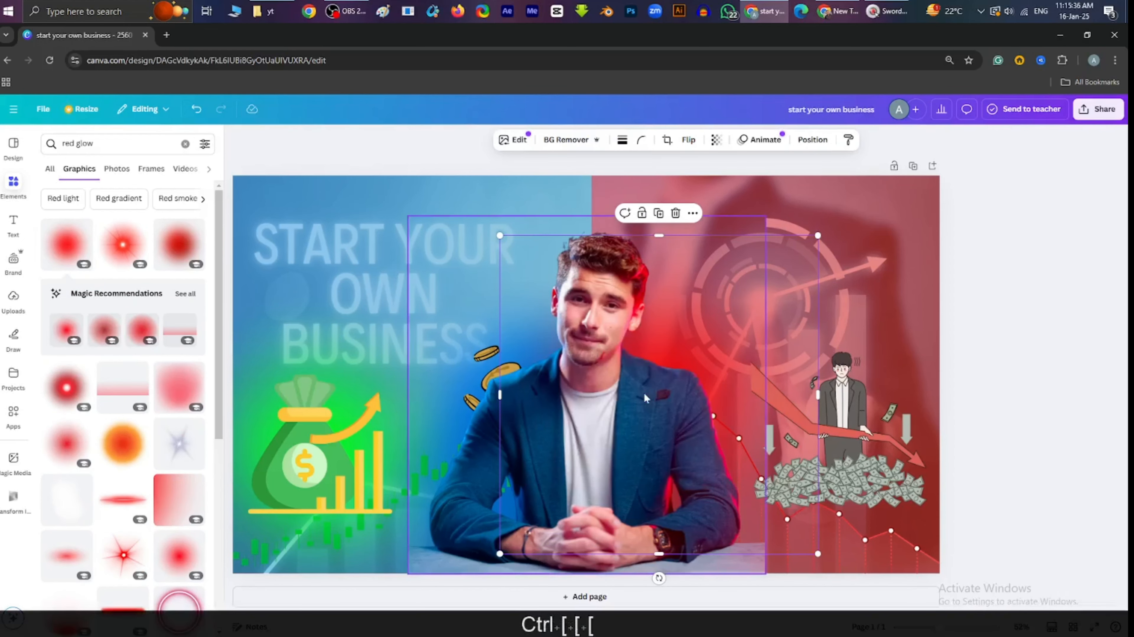
left_click_drag(642, 392, 638, 508)
left_click(1076, 379)
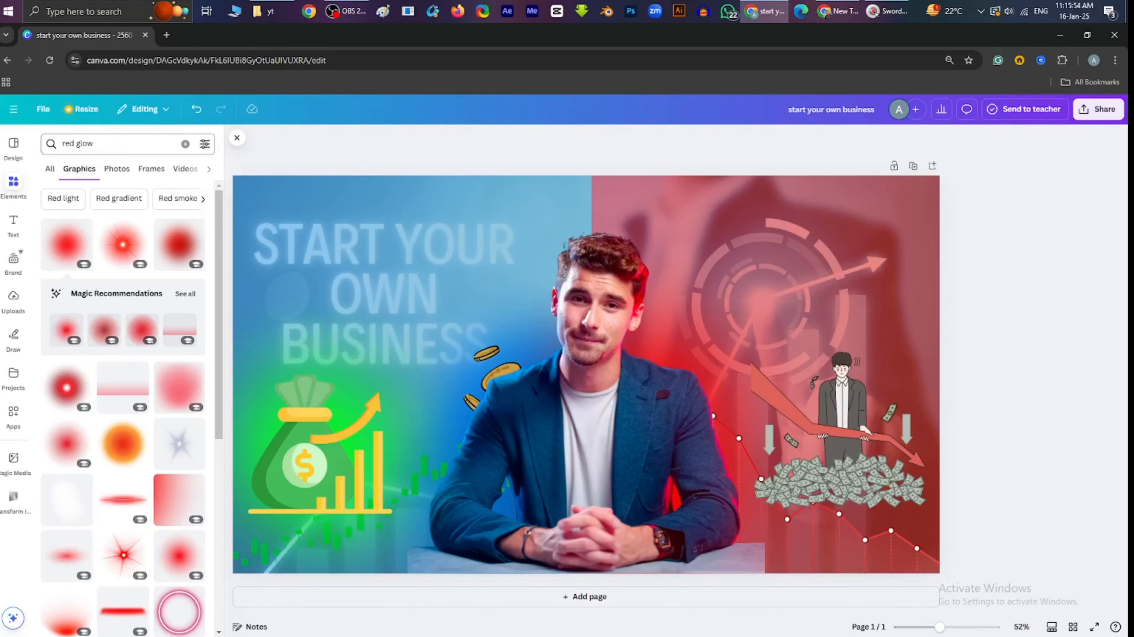
- Clear the "red glow" element search and add a rounded square shape to the page
left_click(66, 144)
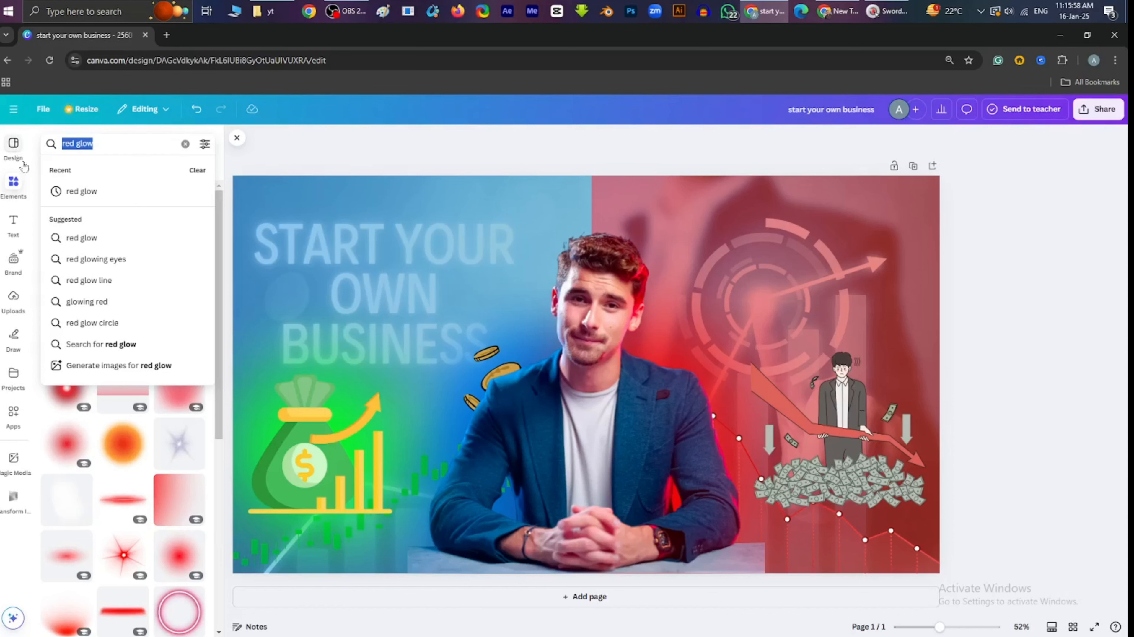
key("Escape")
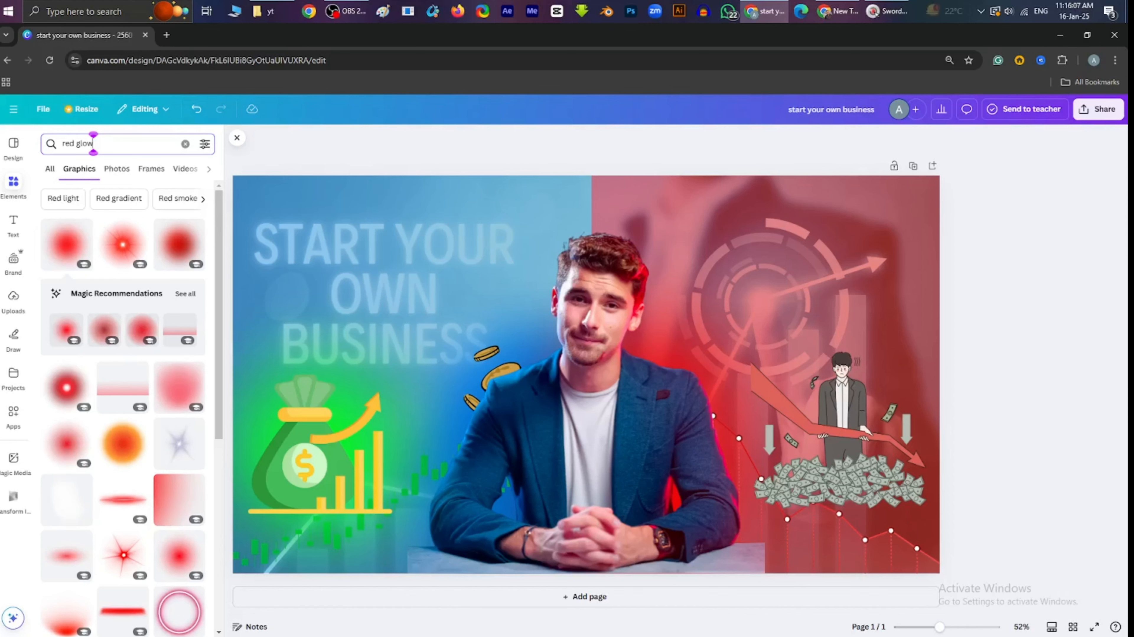
left_click(184, 145)
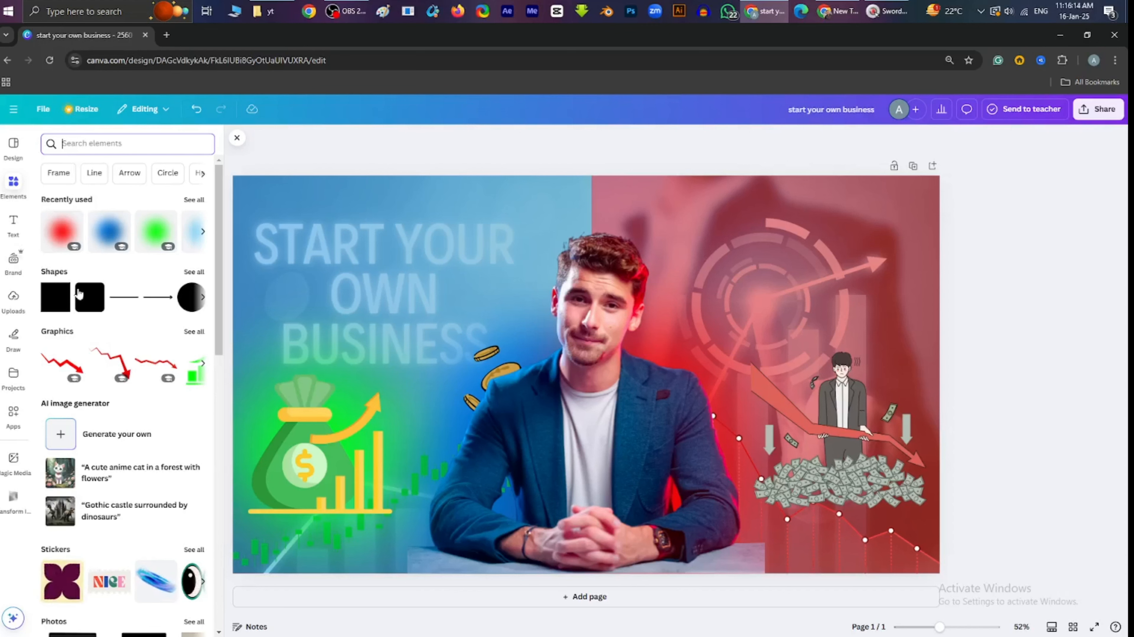
left_click(77, 299)
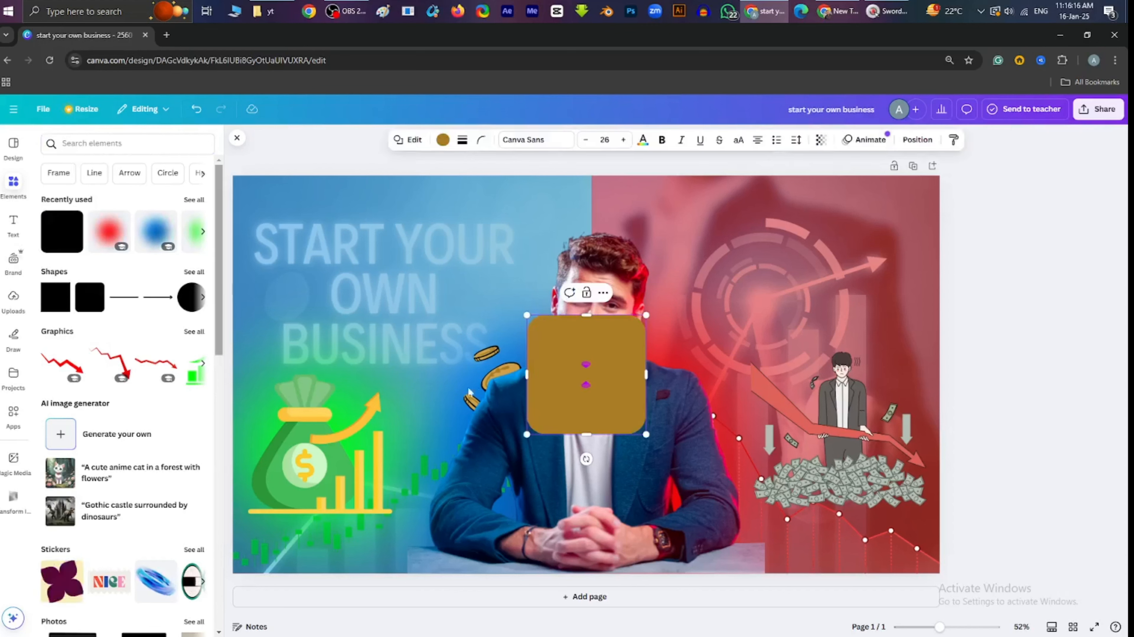
left_click(575, 367)
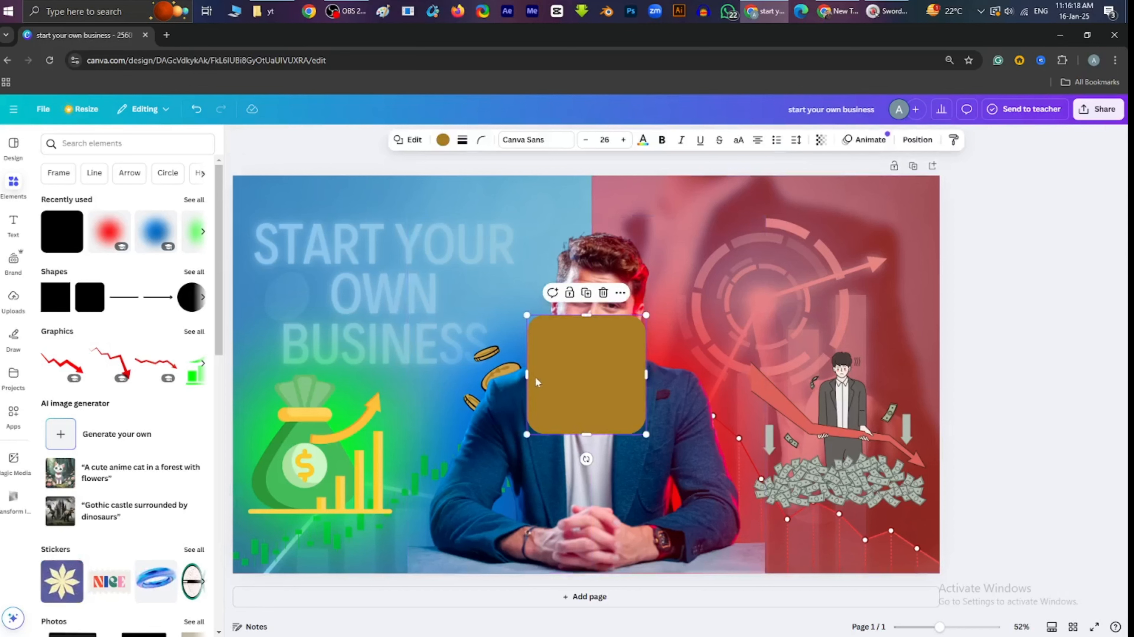
- Reshape the rounded square into a slim horizontal bar over the word BUSINESS and fill it white
left_click_drag(527, 376, 369, 376)
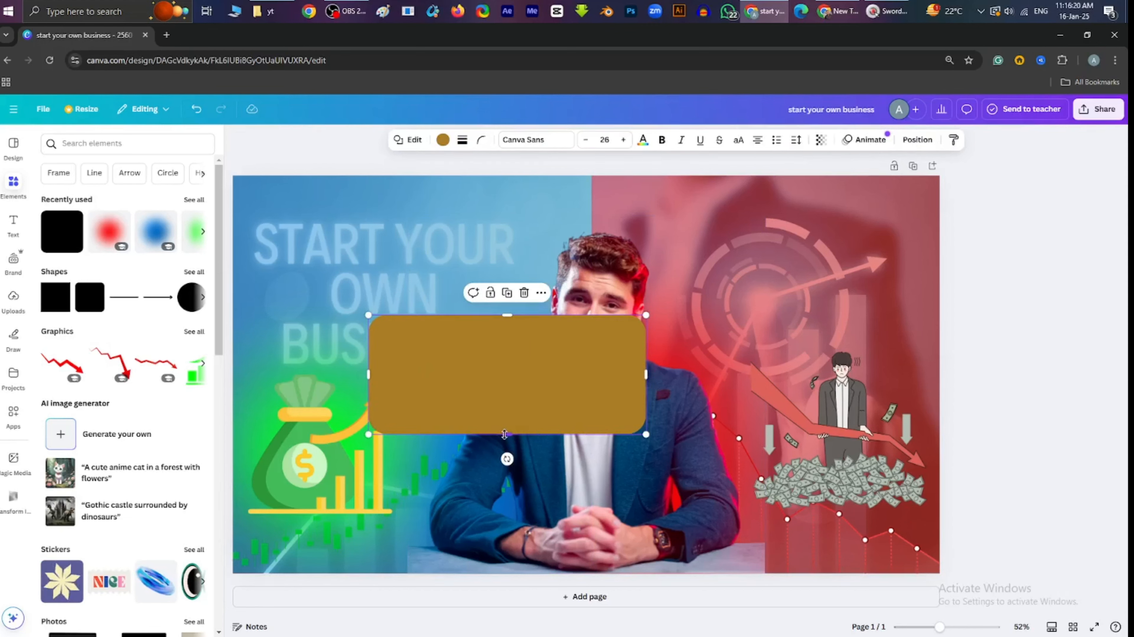
left_click_drag(506, 434, 500, 374)
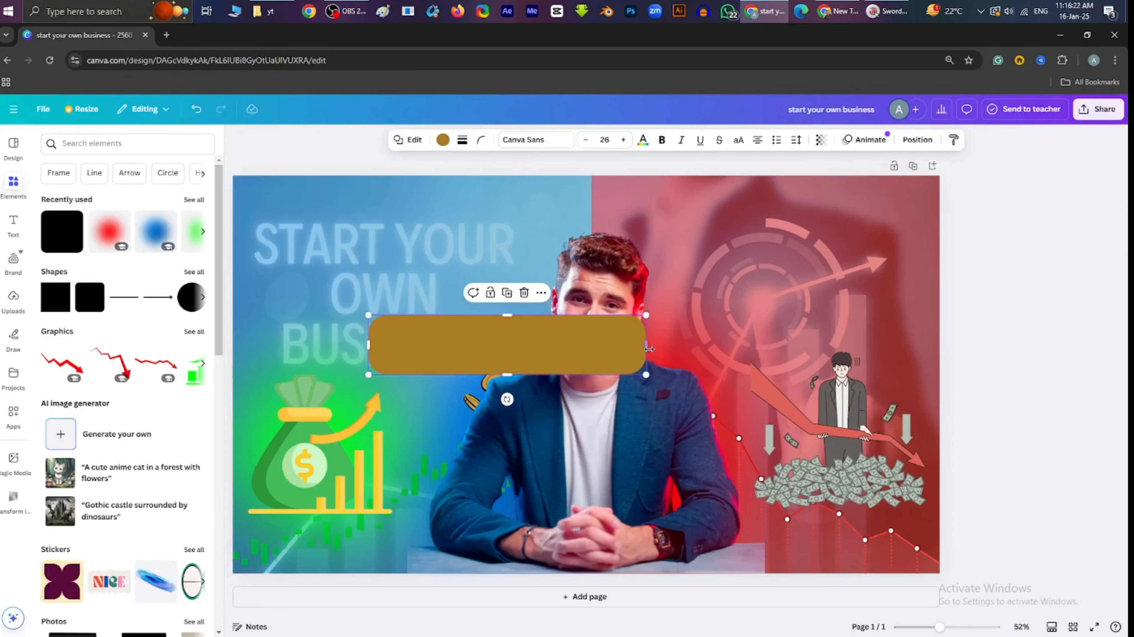
left_click_drag(648, 348, 560, 334)
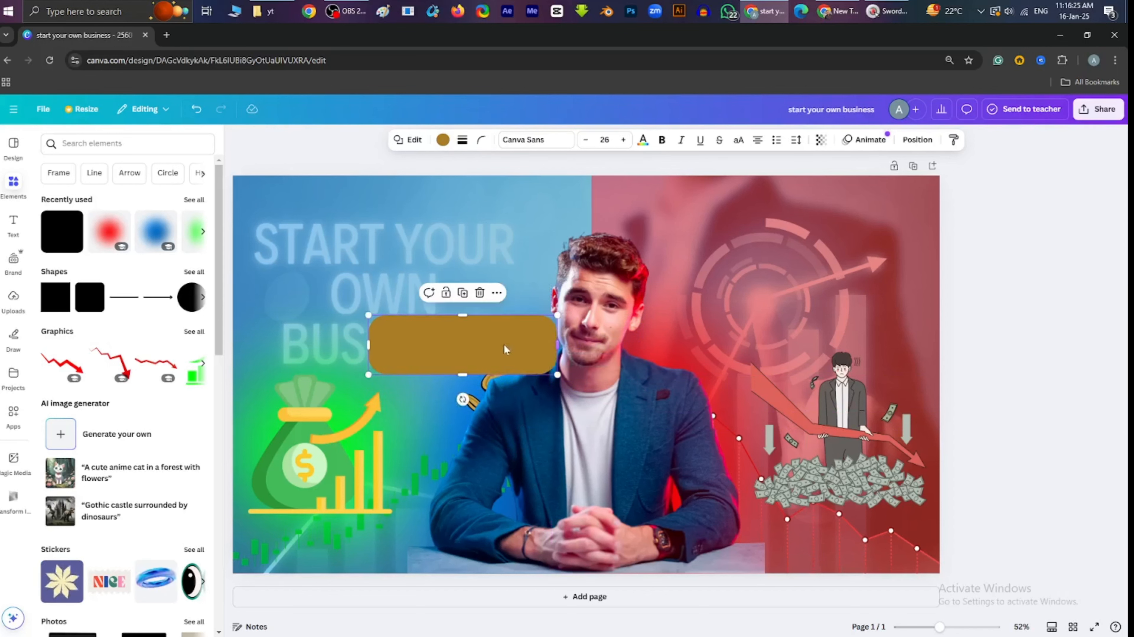
left_click_drag(464, 377, 463, 351)
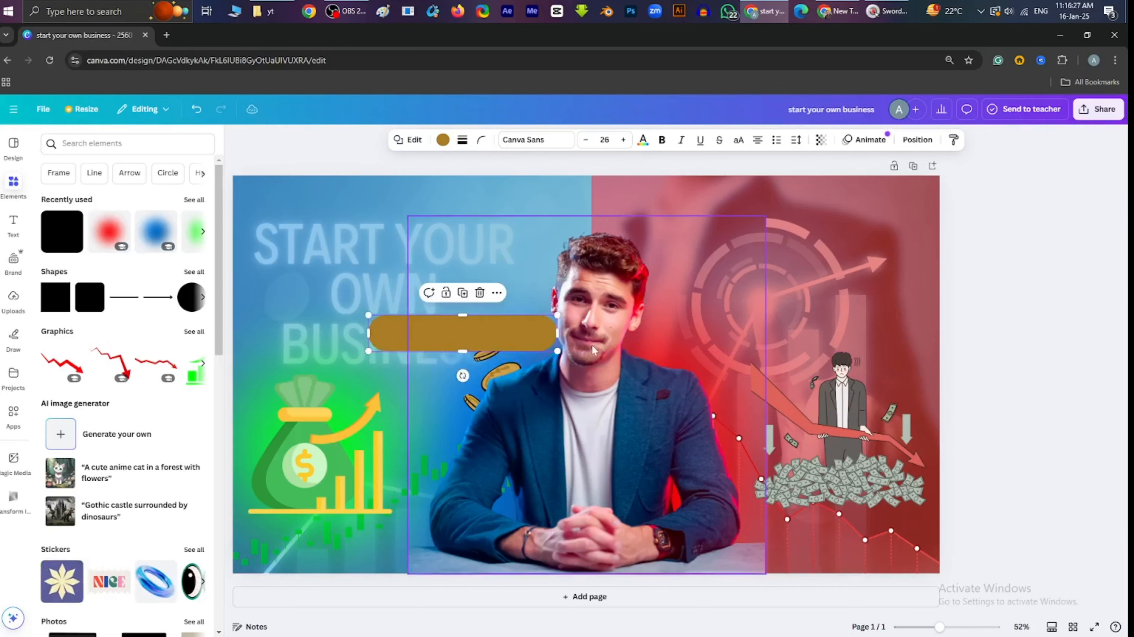
left_click_drag(560, 335, 508, 335)
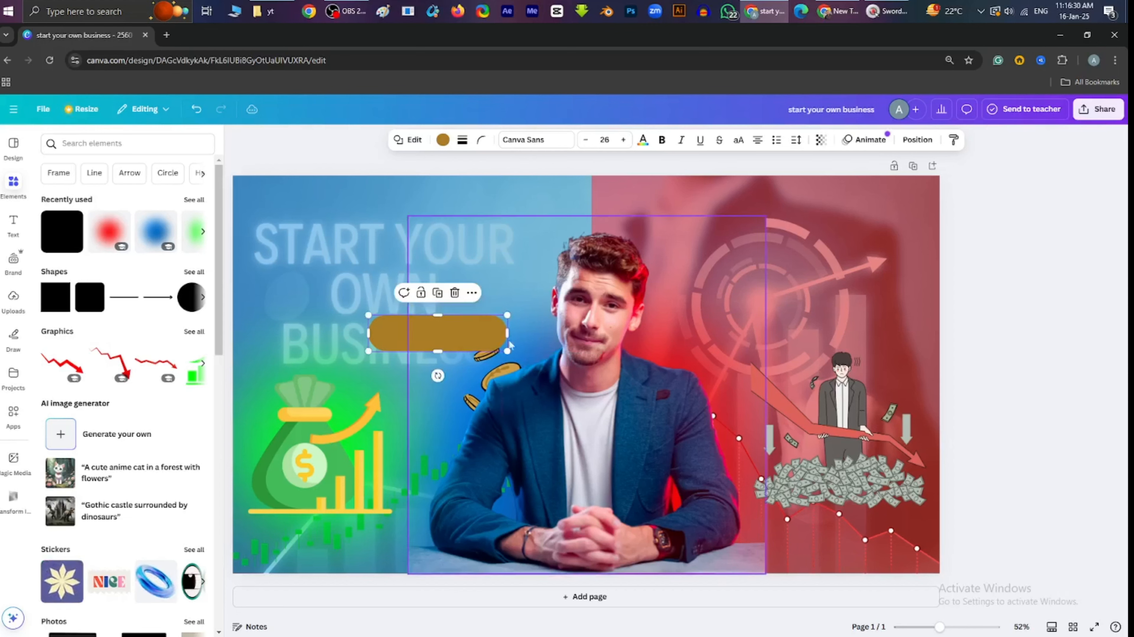
left_click(442, 140)
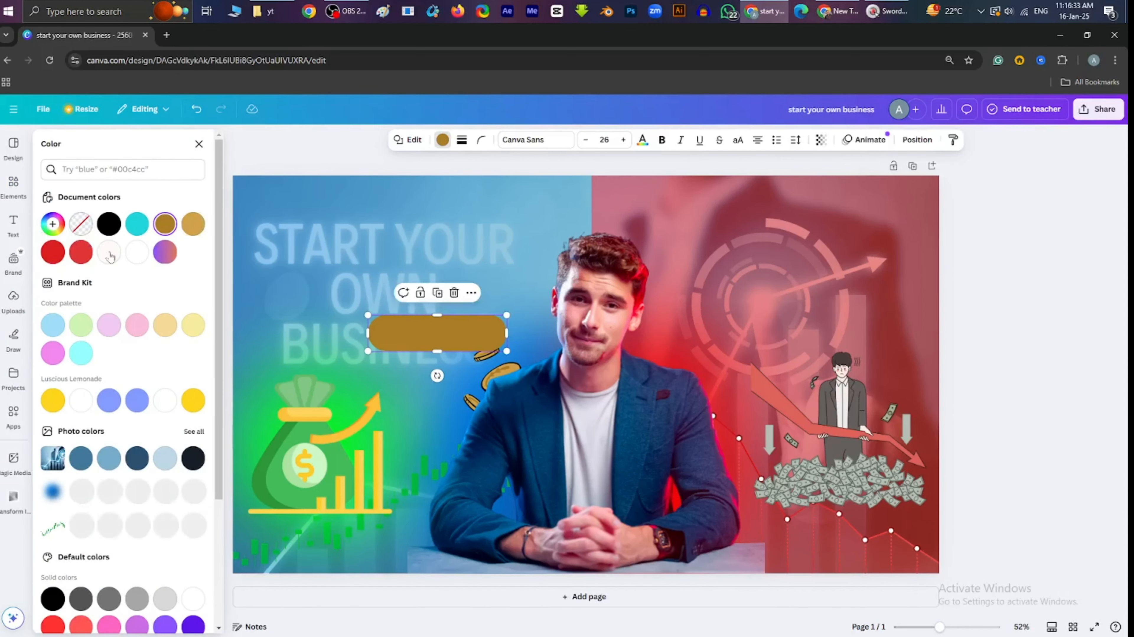
left_click(131, 254)
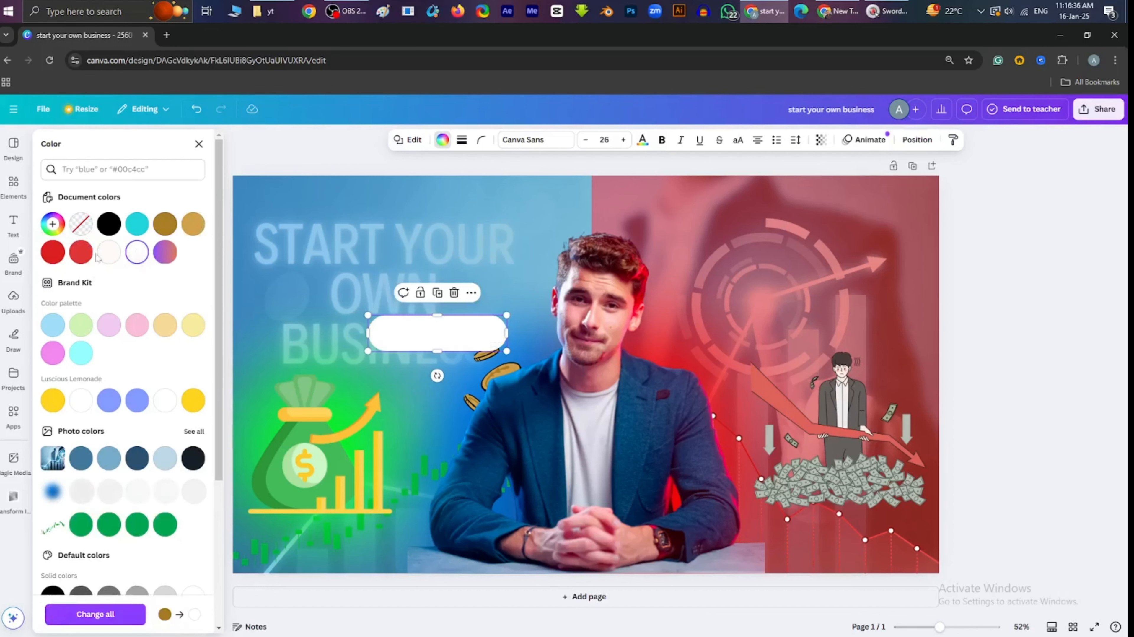
- Keep the rounded bar's fill pure white, narrow the bar slightly, and move it over the word OWN
left_click(106, 257)
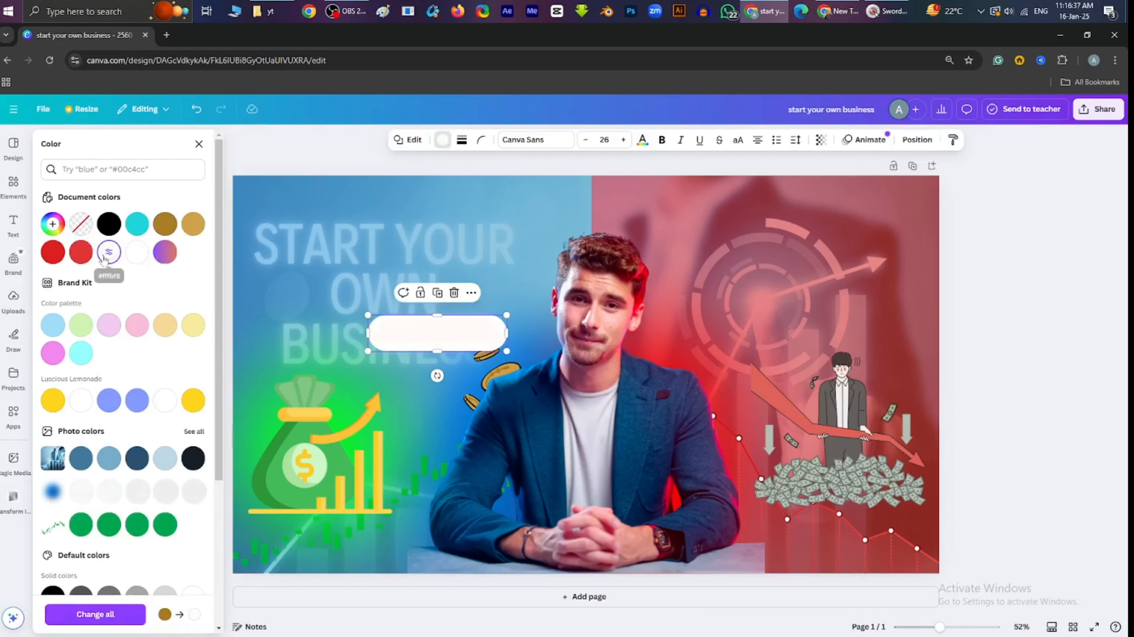
left_click(131, 260)
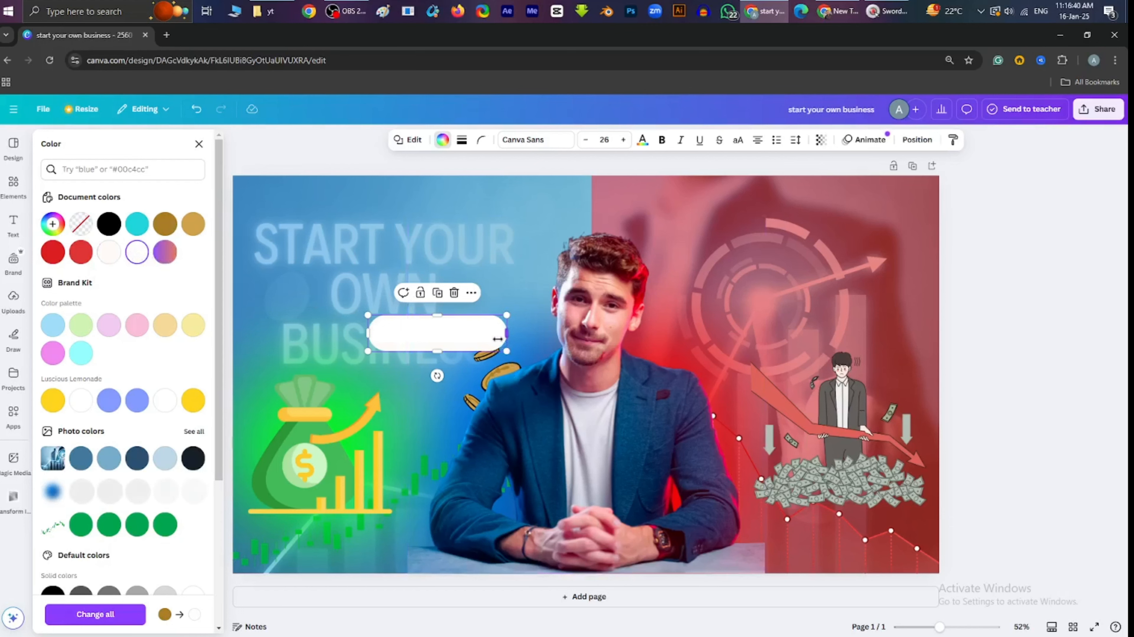
left_click_drag(506, 333, 376, 303)
left_click(439, 330)
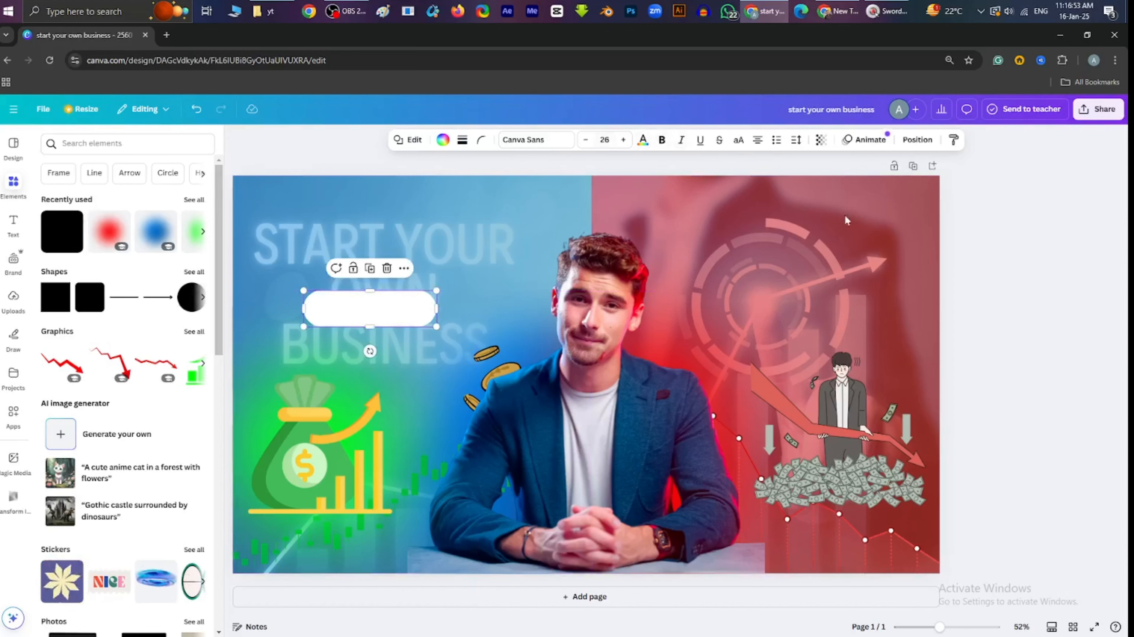
left_click(1066, 282)
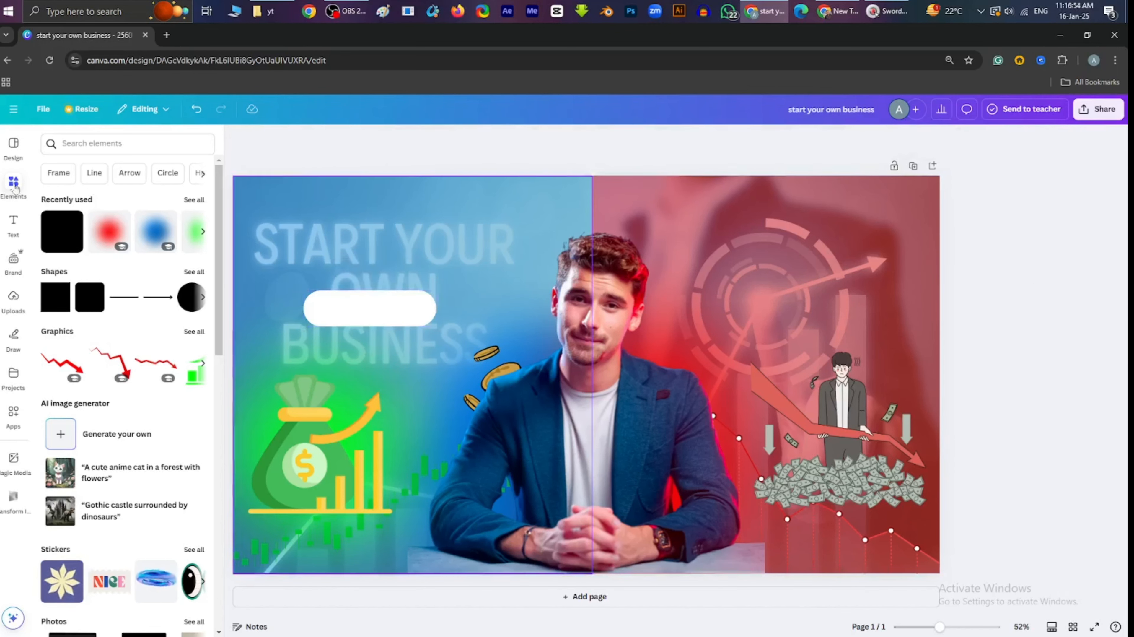
- Add a subheading text box to the page and select its placeholder text for replacement
left_click(17, 223)
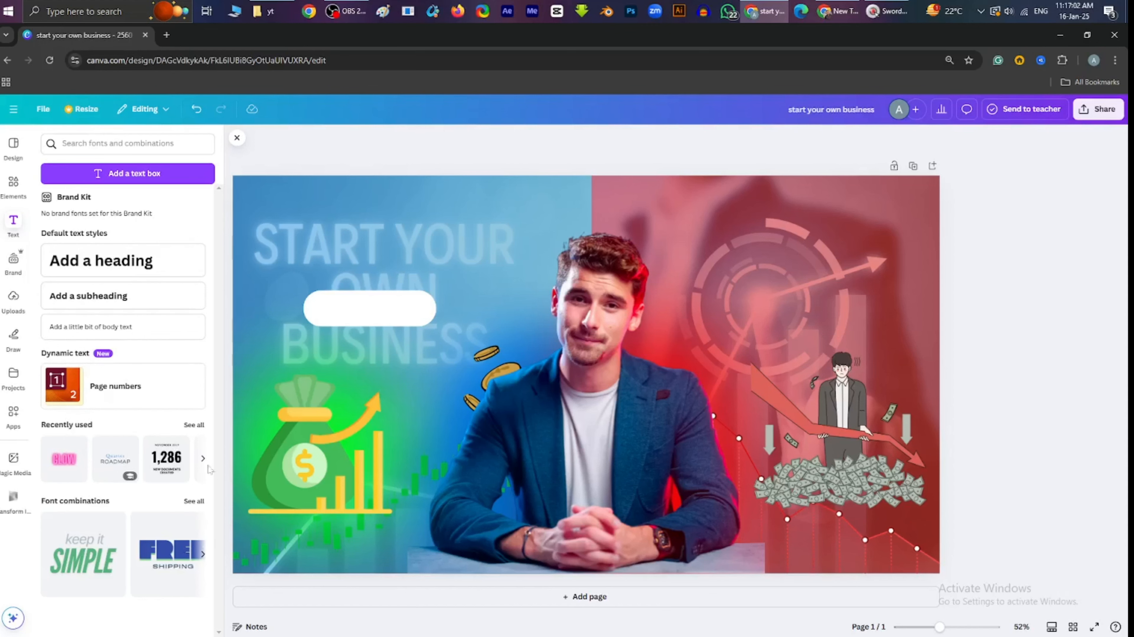
mouse_move(112, 580)
left_mouse_down()
mouse_move(106, 531)
mouse_move(103, 567)
left_mouse_up()
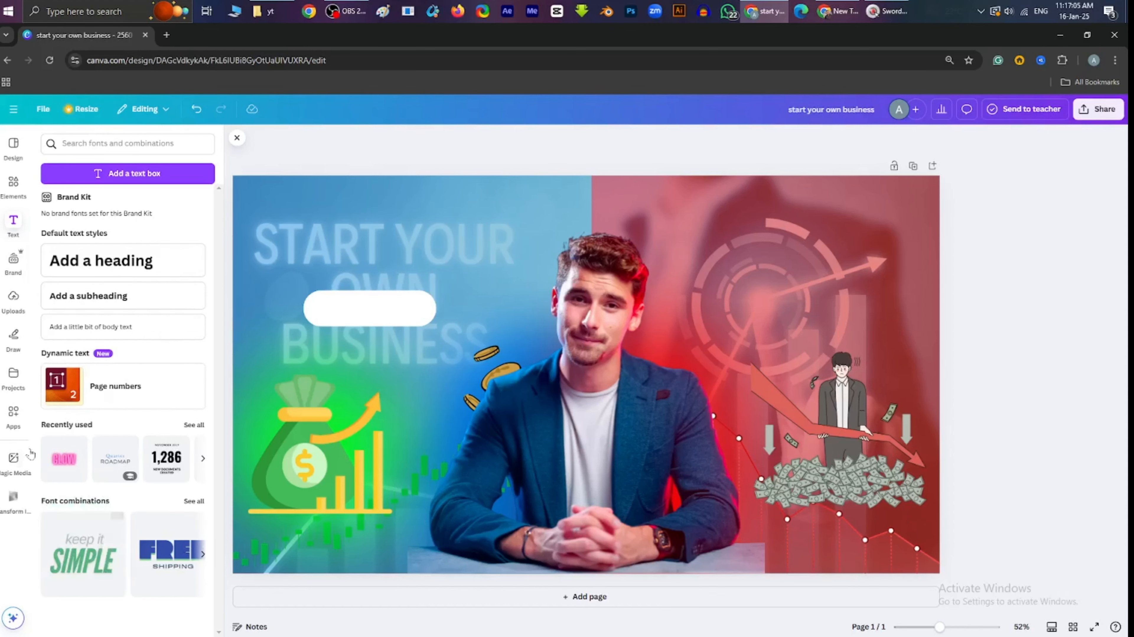
left_click(13, 223)
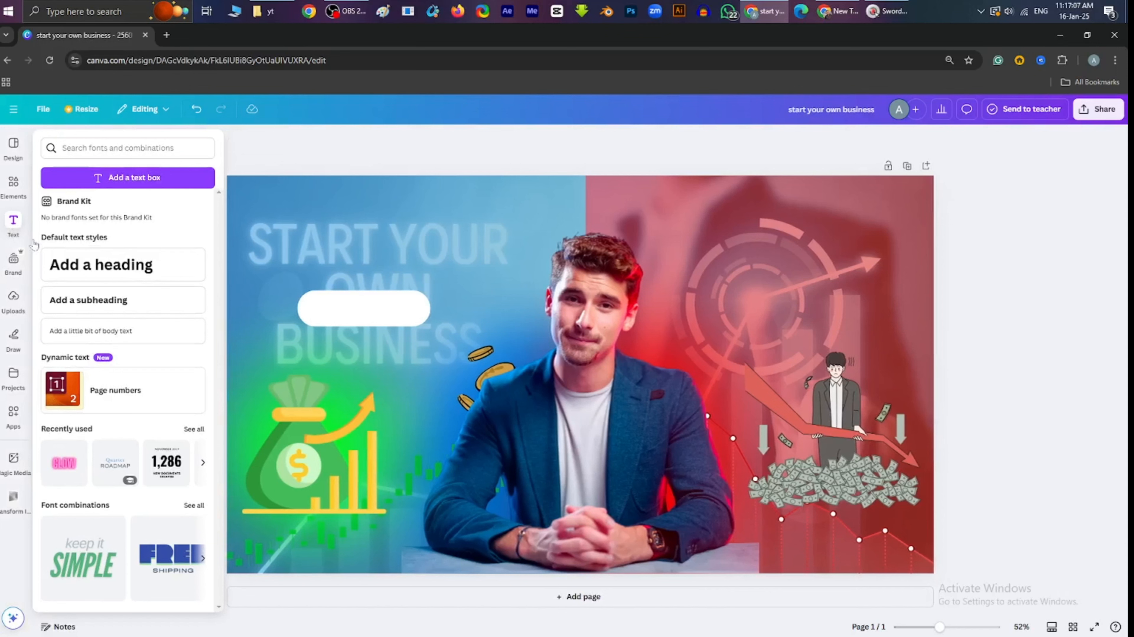
left_click(130, 299)
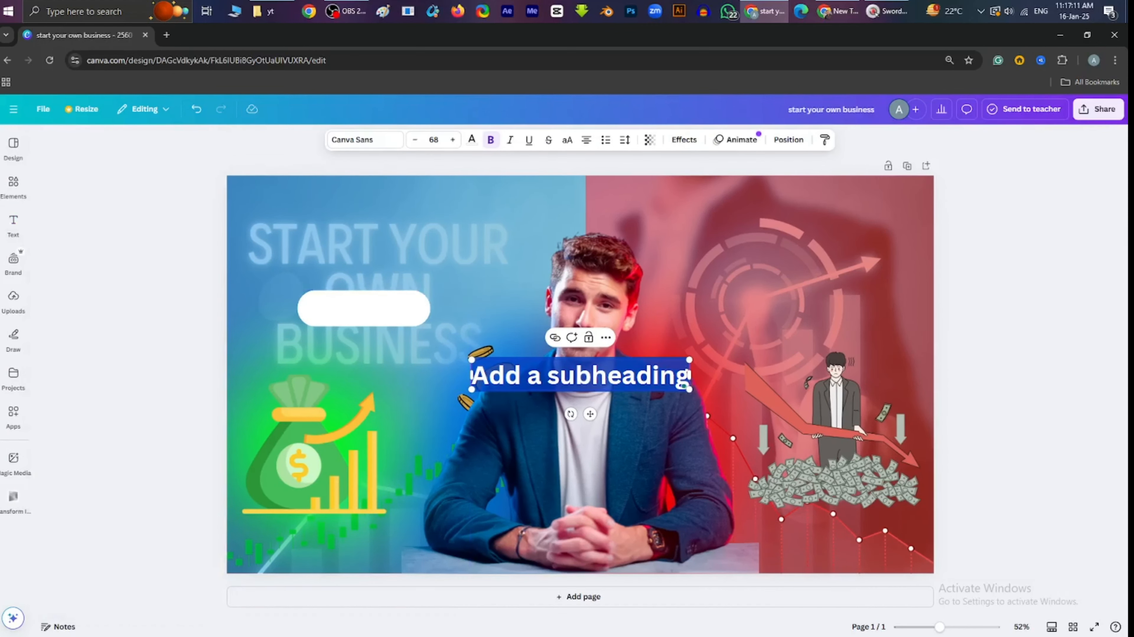
left_click(603, 344)
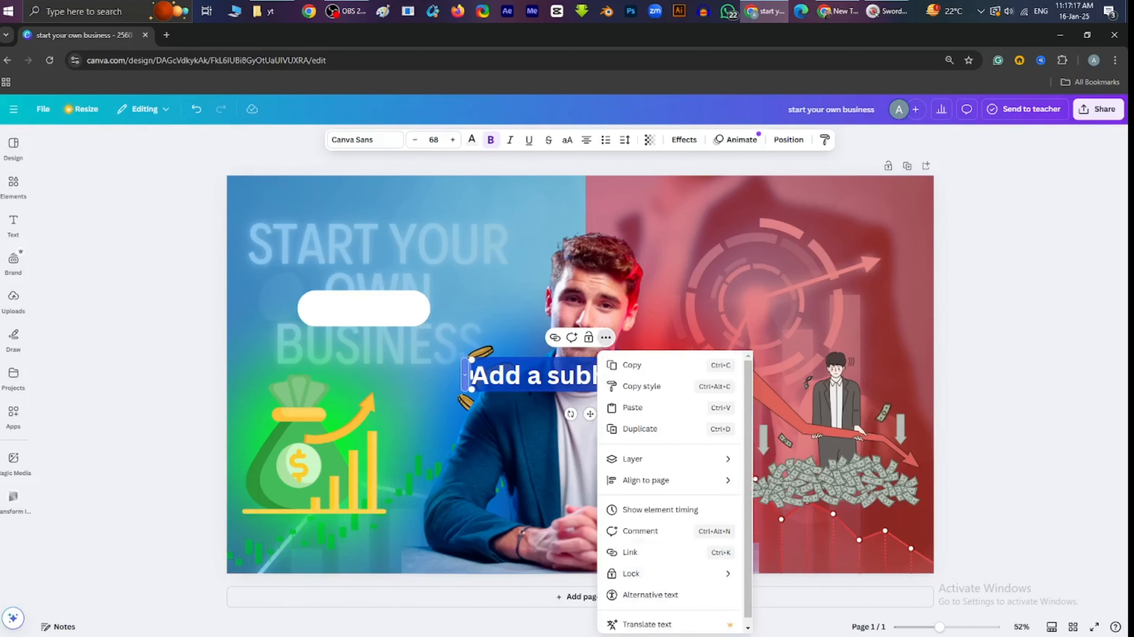
left_click(522, 376)
left_click_drag(687, 377, 466, 374)
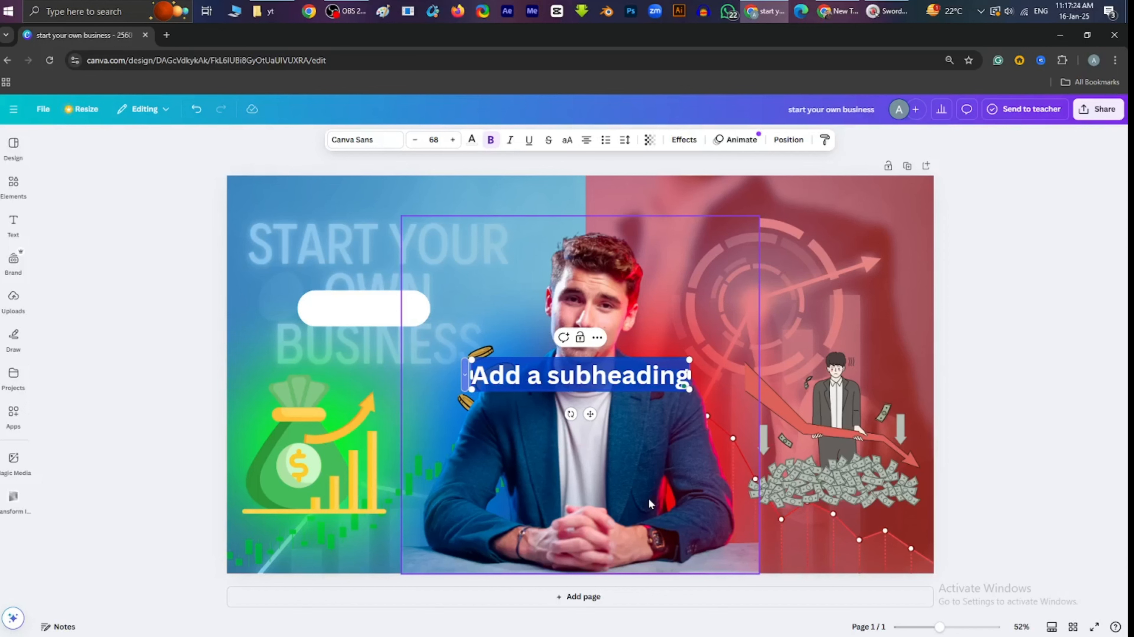
type("50")
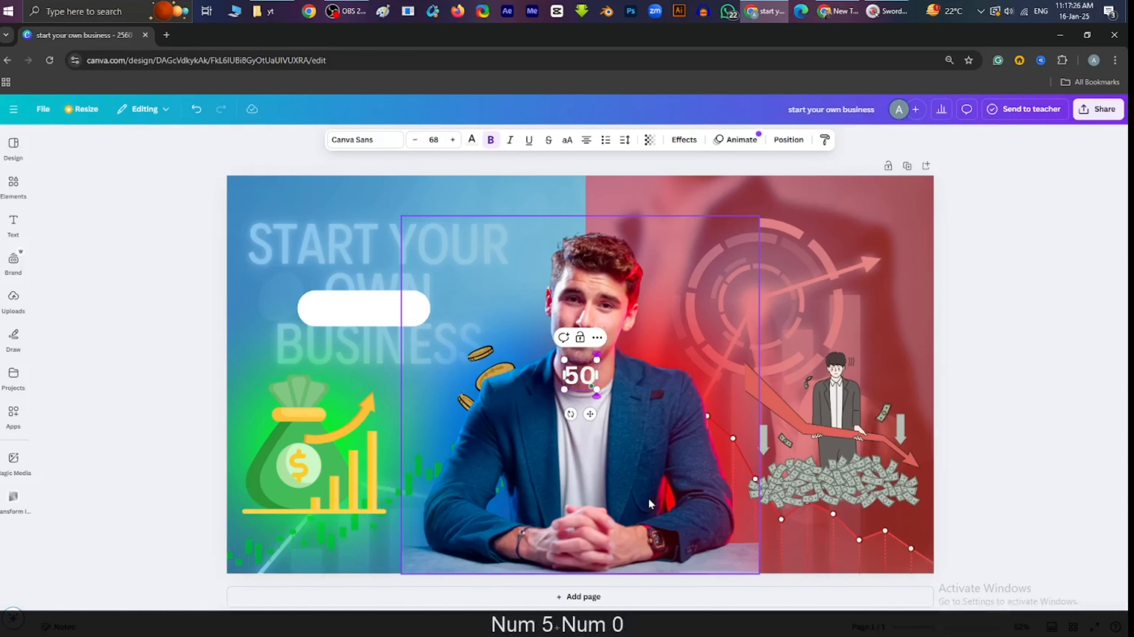
type("0")
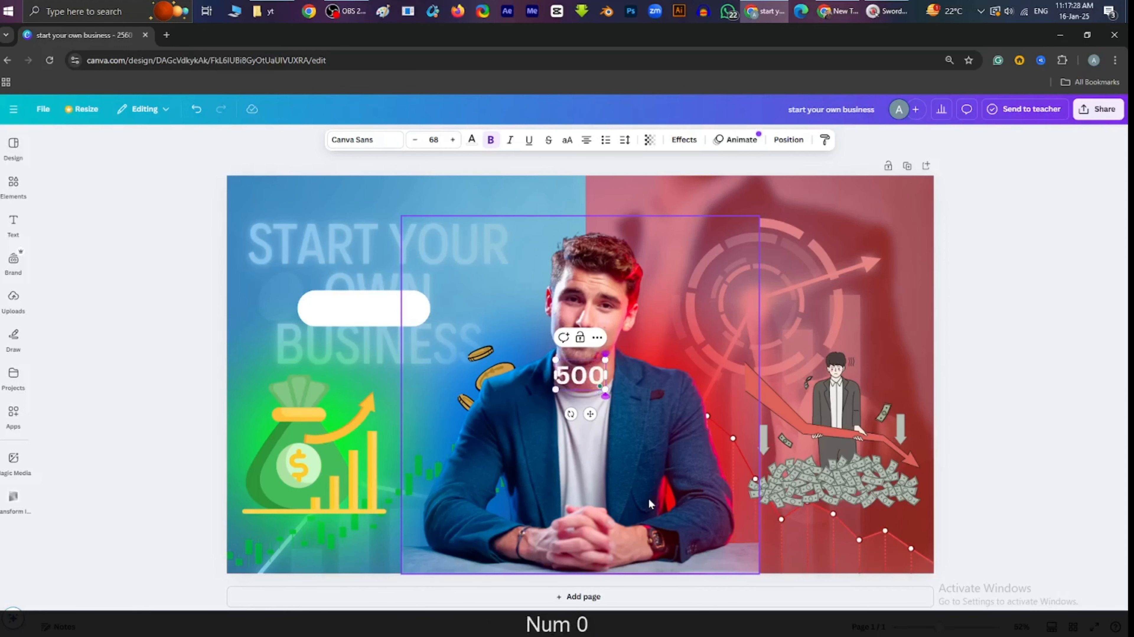
key("BackSpace")
key("BackSpace")
key("BackSpace")
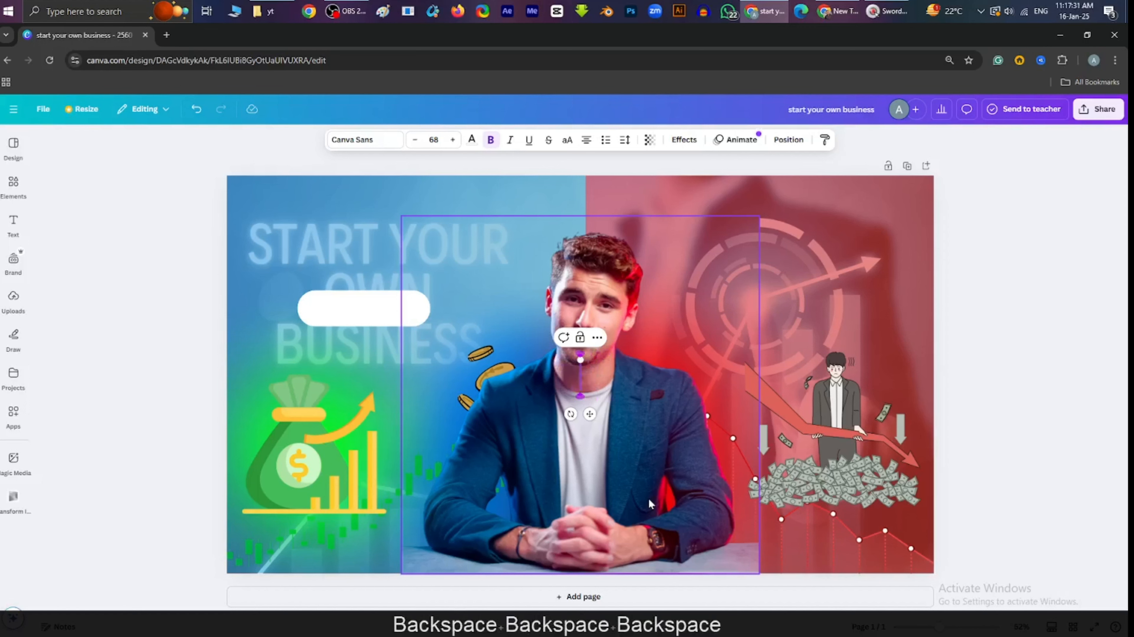
- Enter "$ 53084" as the subheading text
type("5354")
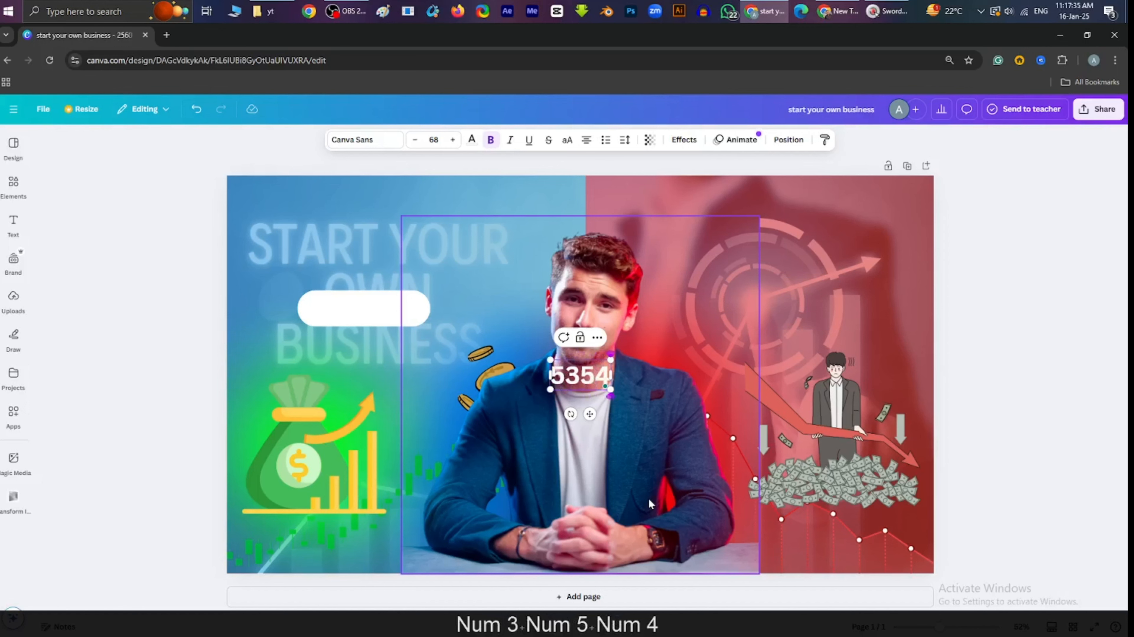
key("BackSpace")
key("BackSpace")
type("00")
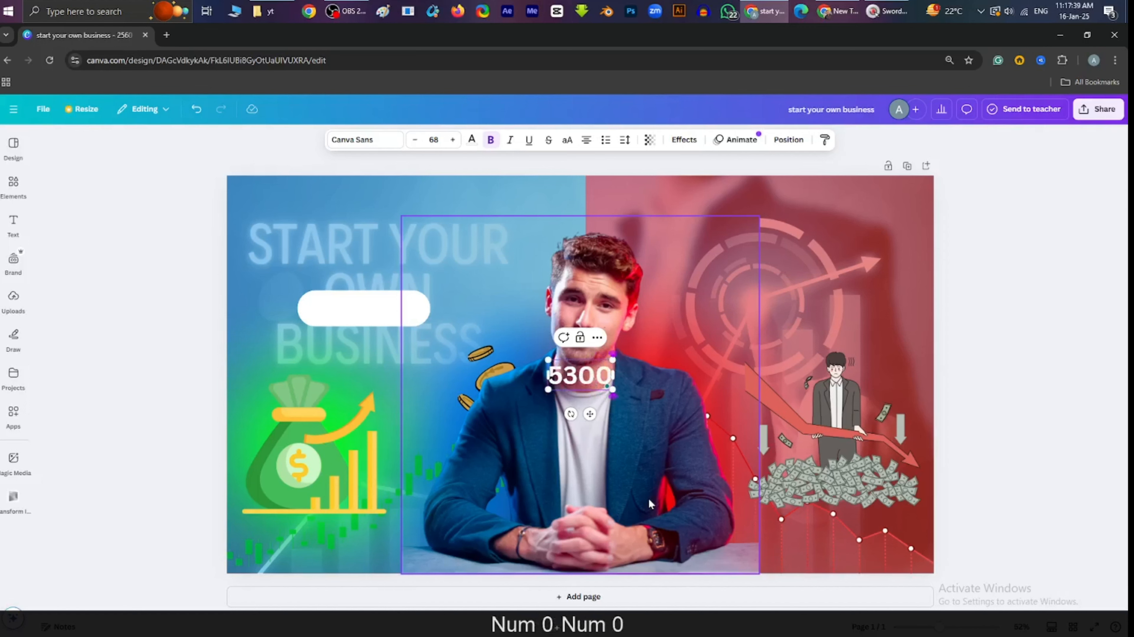
key("BackSpace")
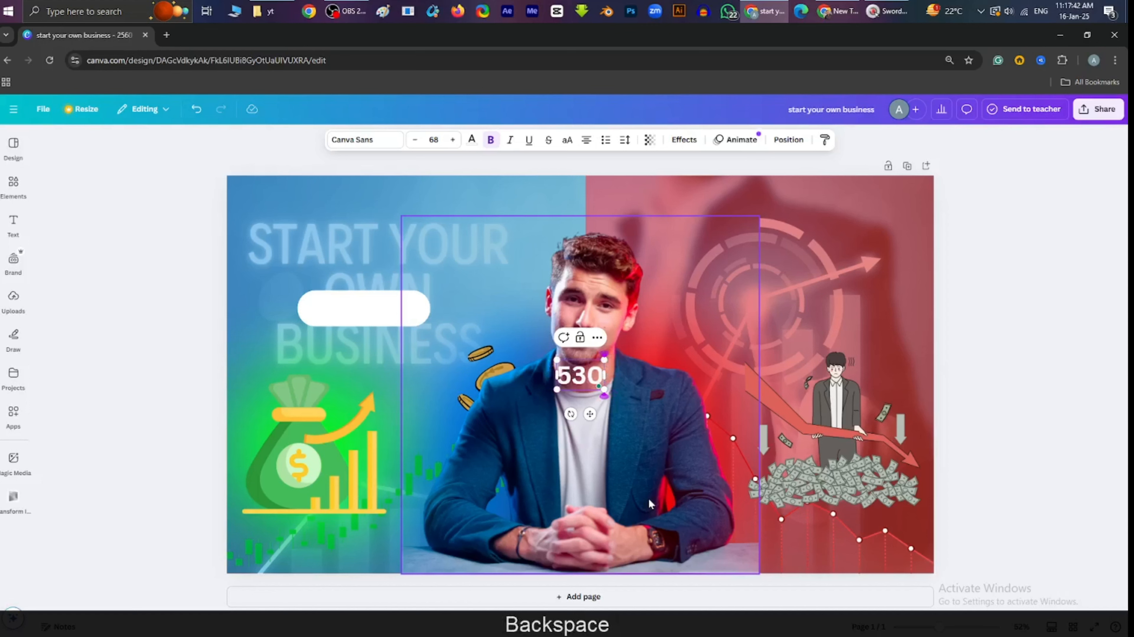
type("84")
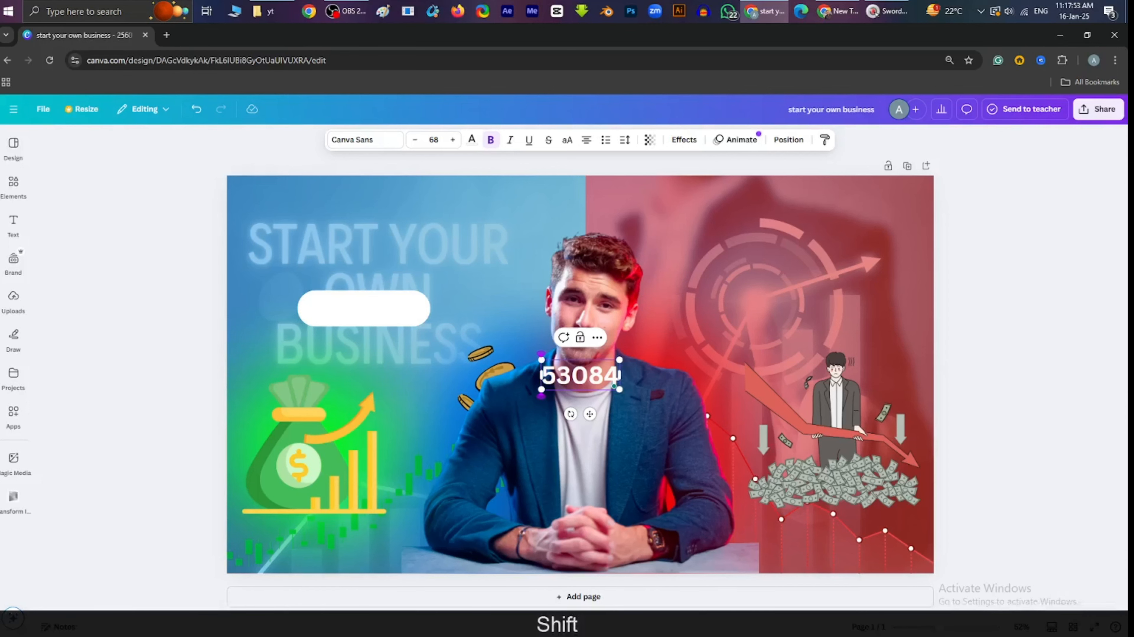
type("$")
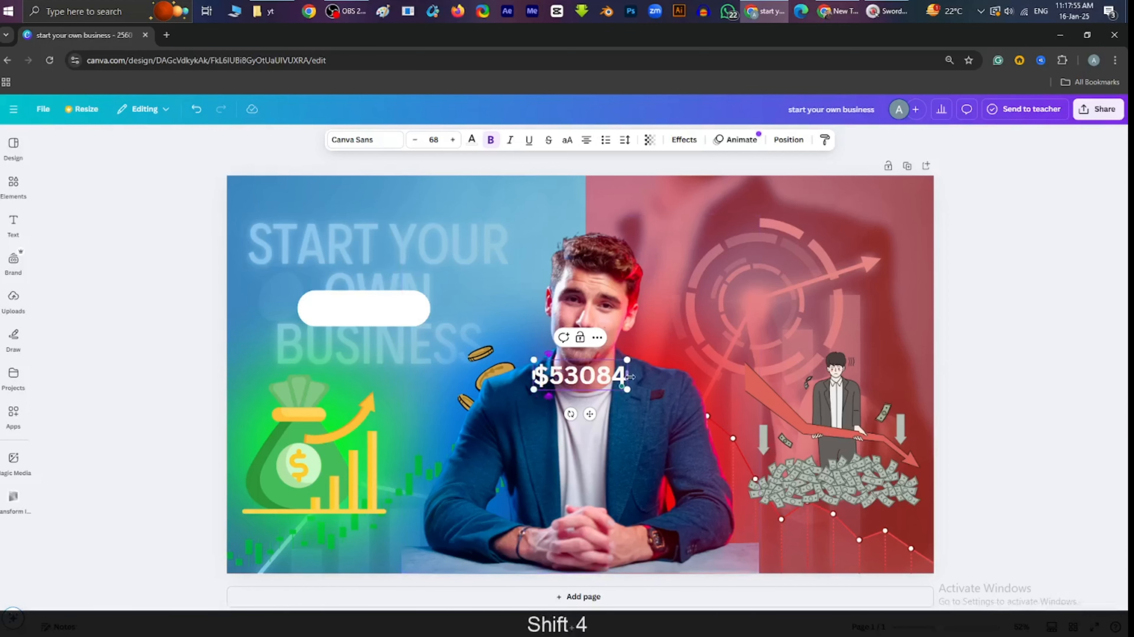
- Move the "$ 53084" text onto the white bar and color it black
left_click(1026, 416)
left_click_drag(579, 375, 363, 308)
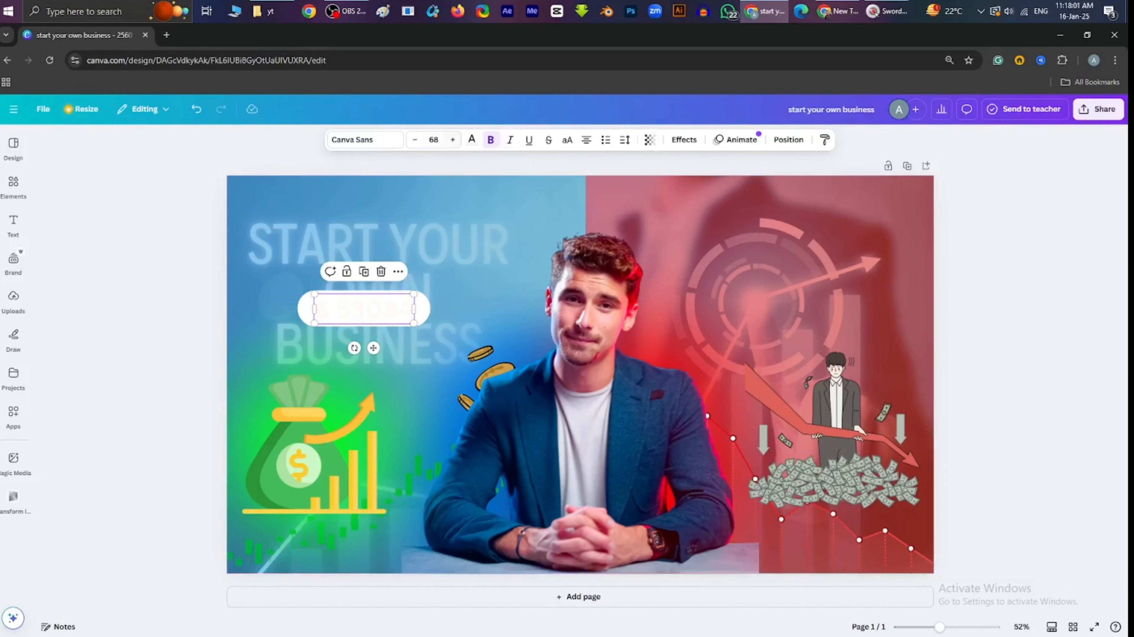
left_click(472, 139)
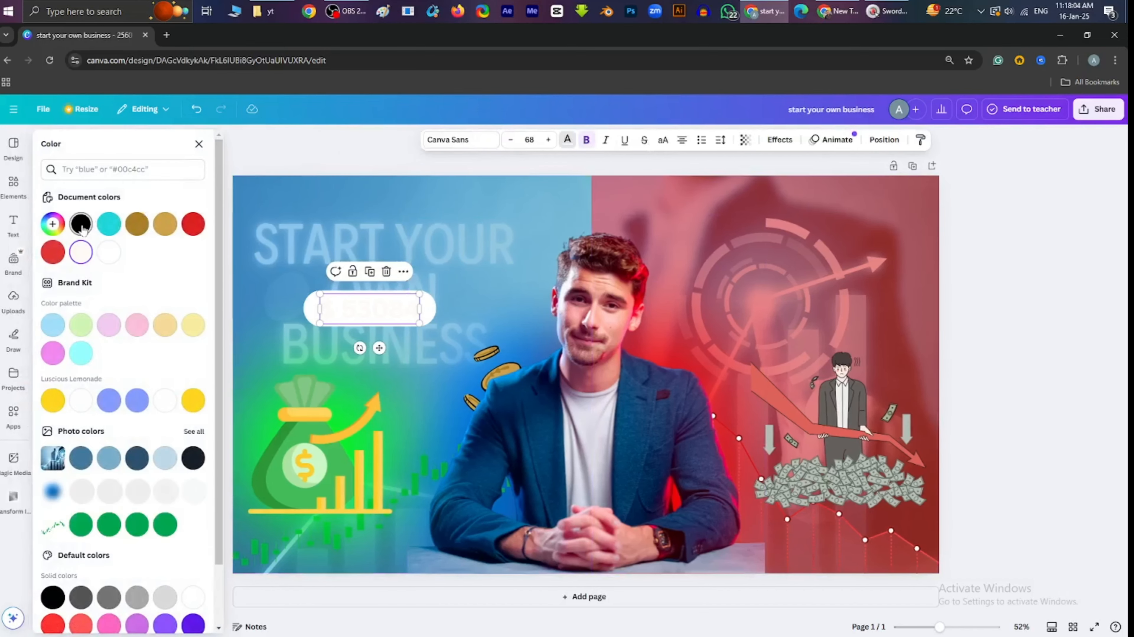
left_click(92, 231)
- Shift the "$ 53084" text slightly left inside the white bar and extend the bar's right end toward the man
left_click(375, 313)
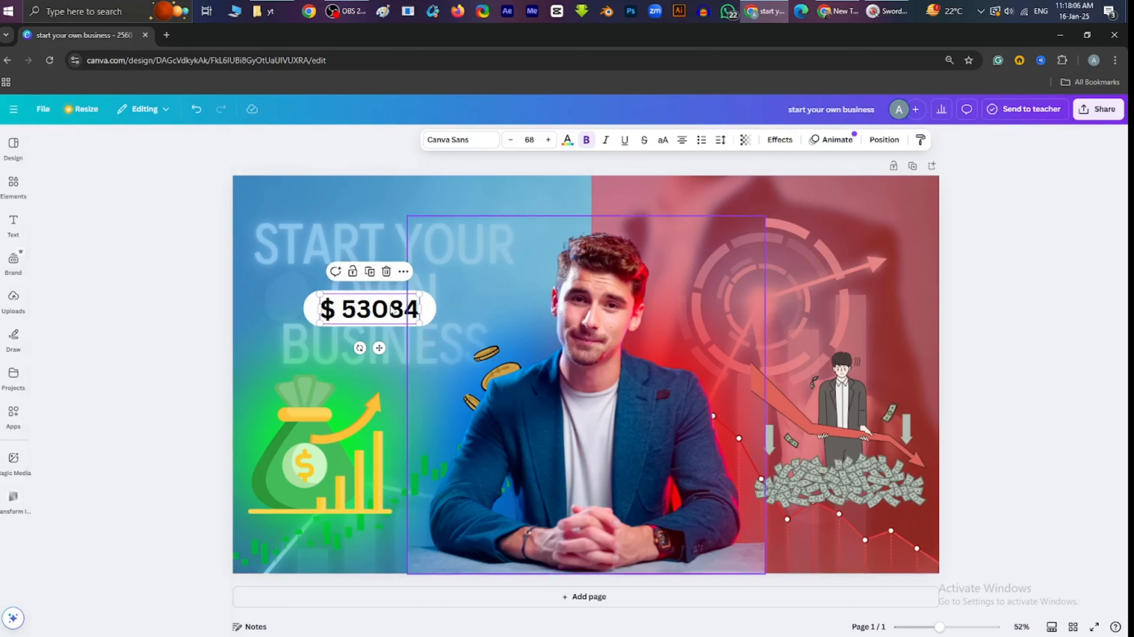
left_click_drag(376, 313, 362, 301)
left_click(428, 315)
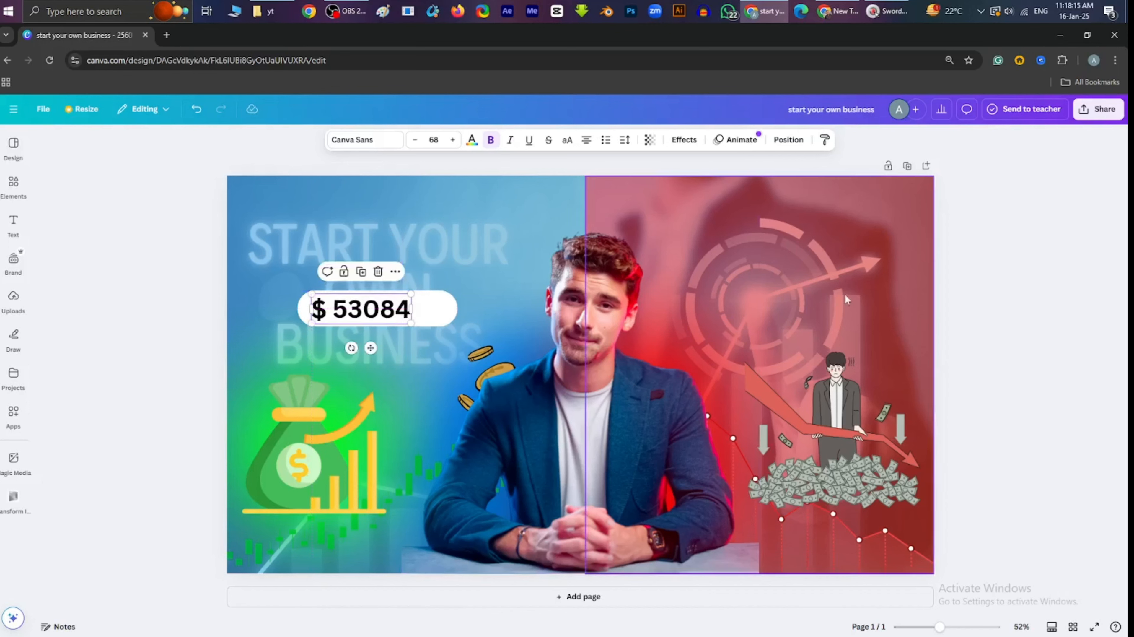
left_click(985, 341)
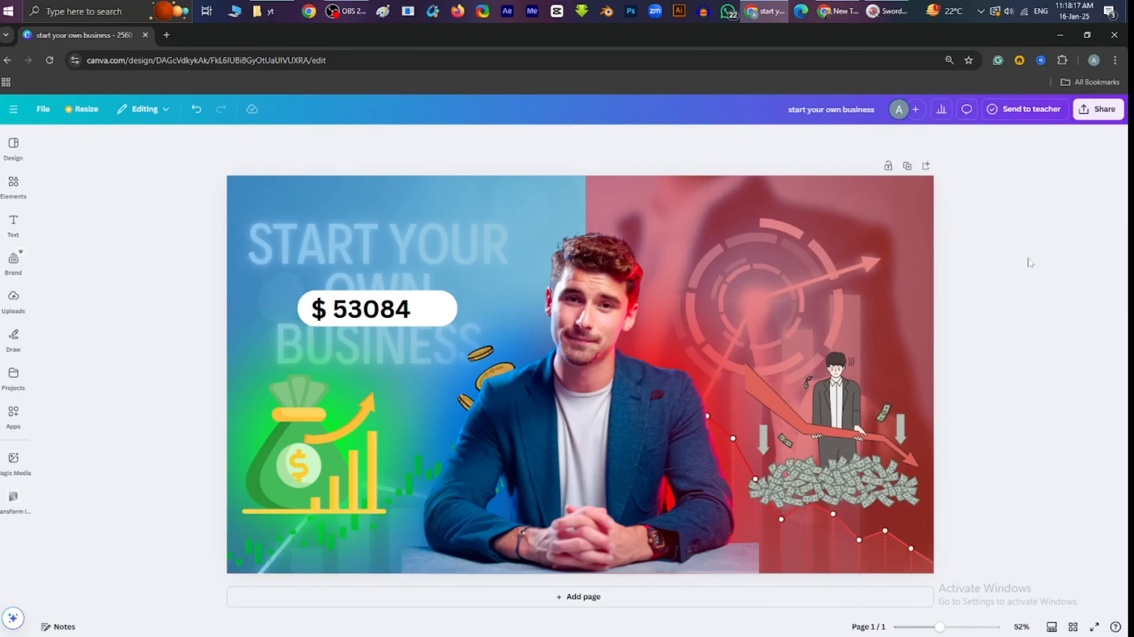
left_click(442, 320)
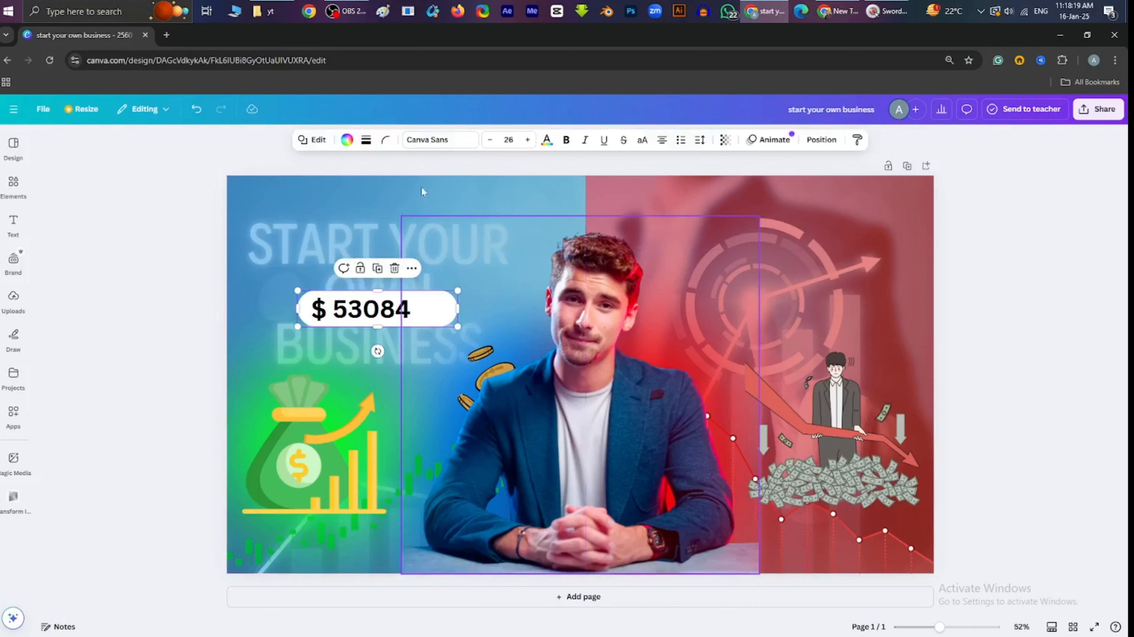
- Search the elements for "growth icon" and look through the results
left_click(13, 221)
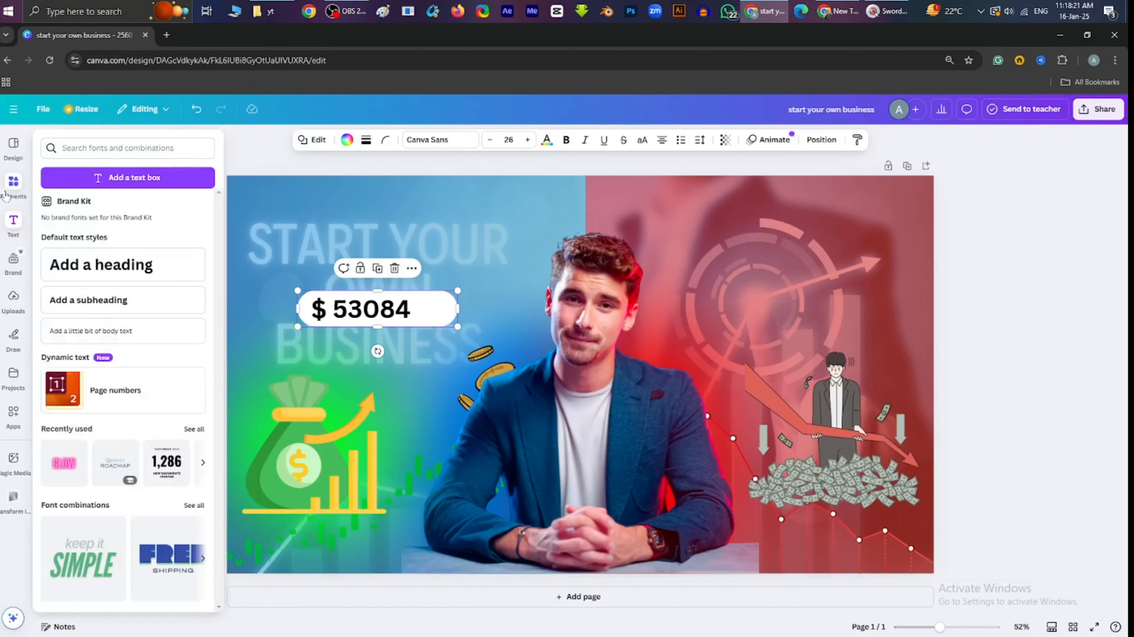
left_click(6, 194)
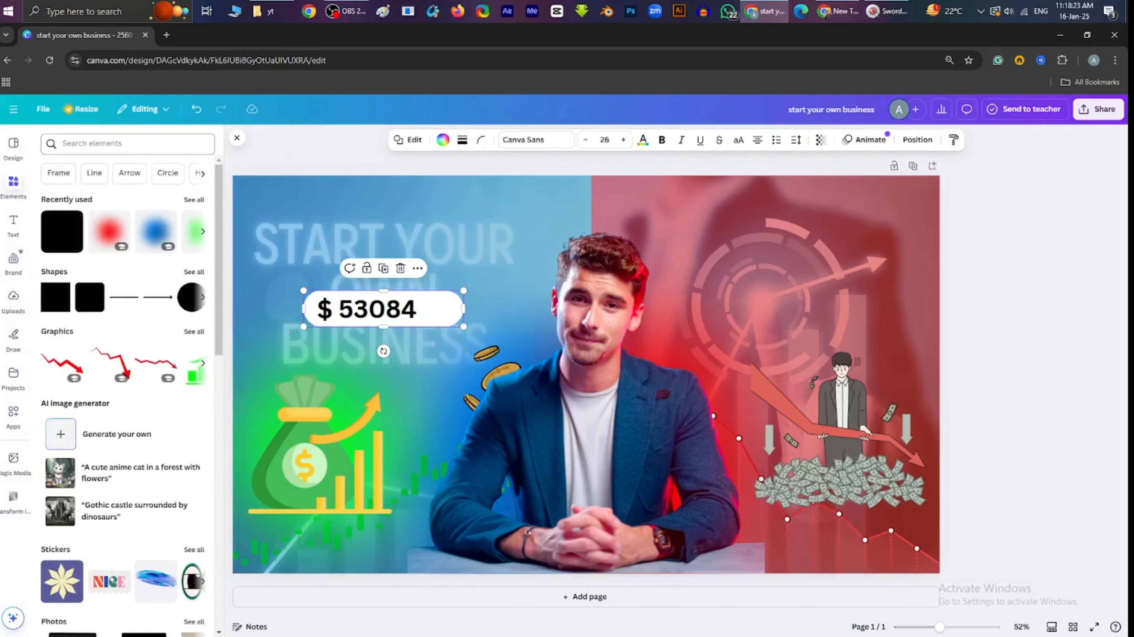
left_click(121, 143)
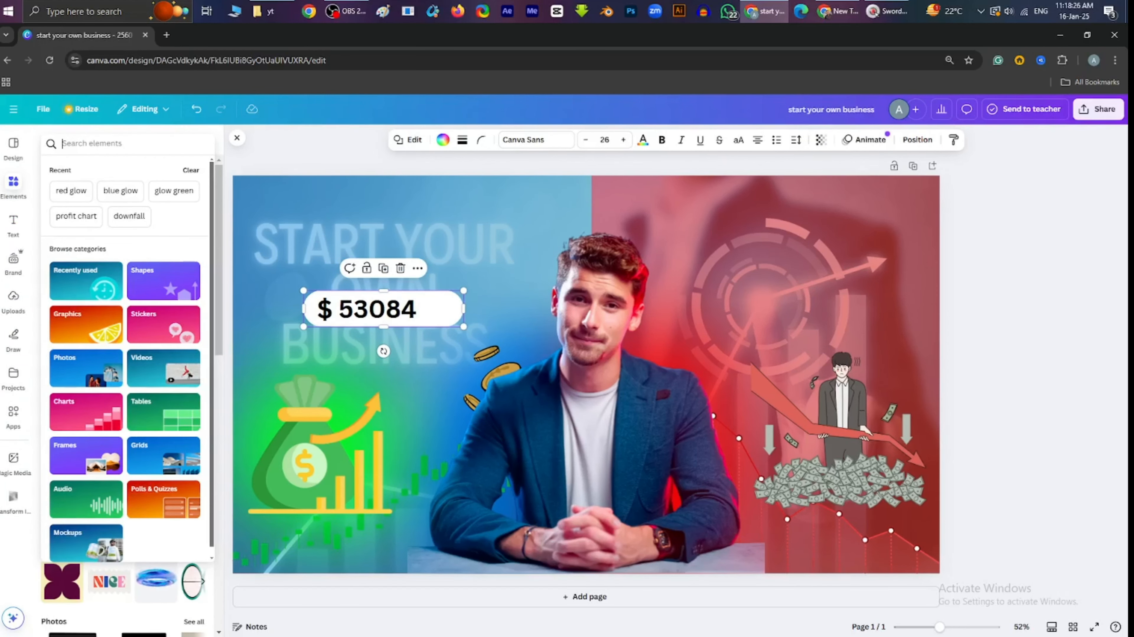
type("gr")
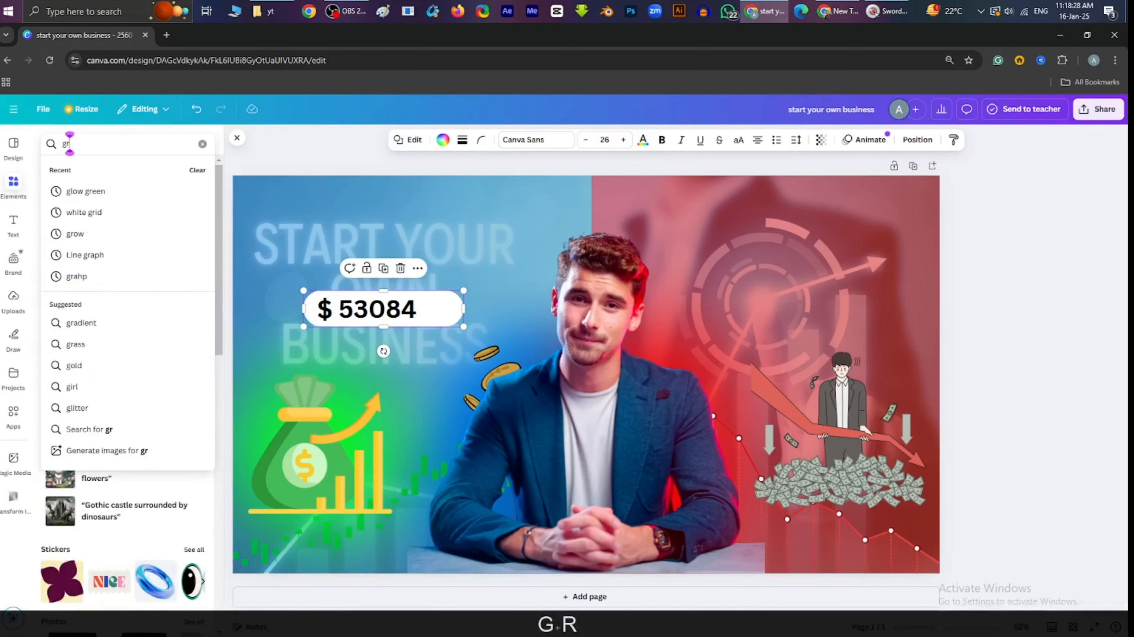
type("ow ic")
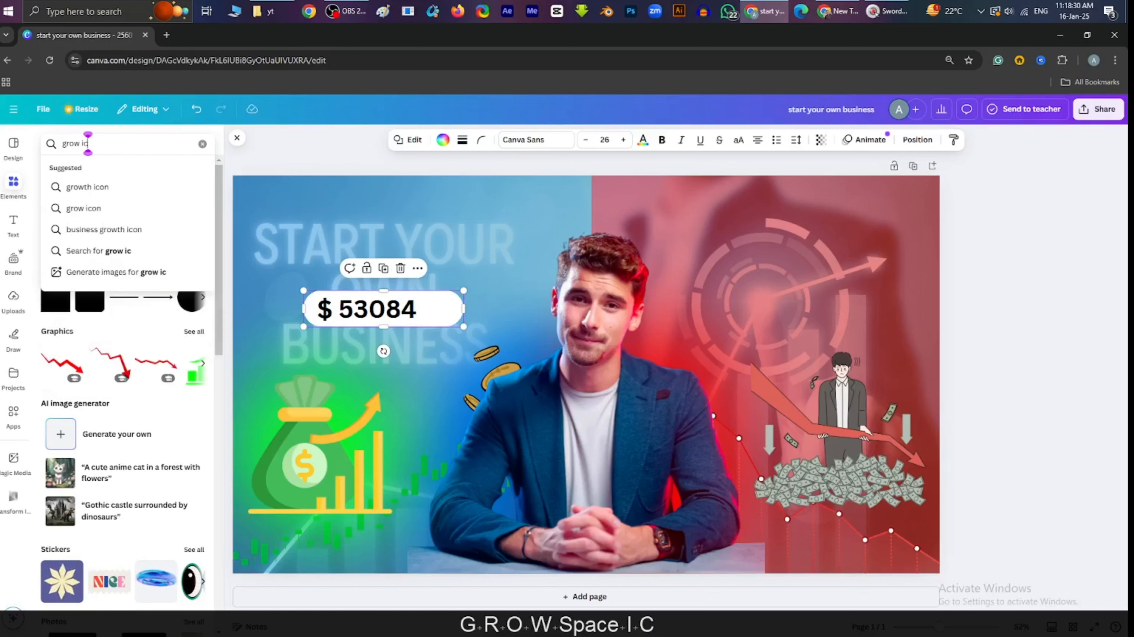
left_click(89, 187)
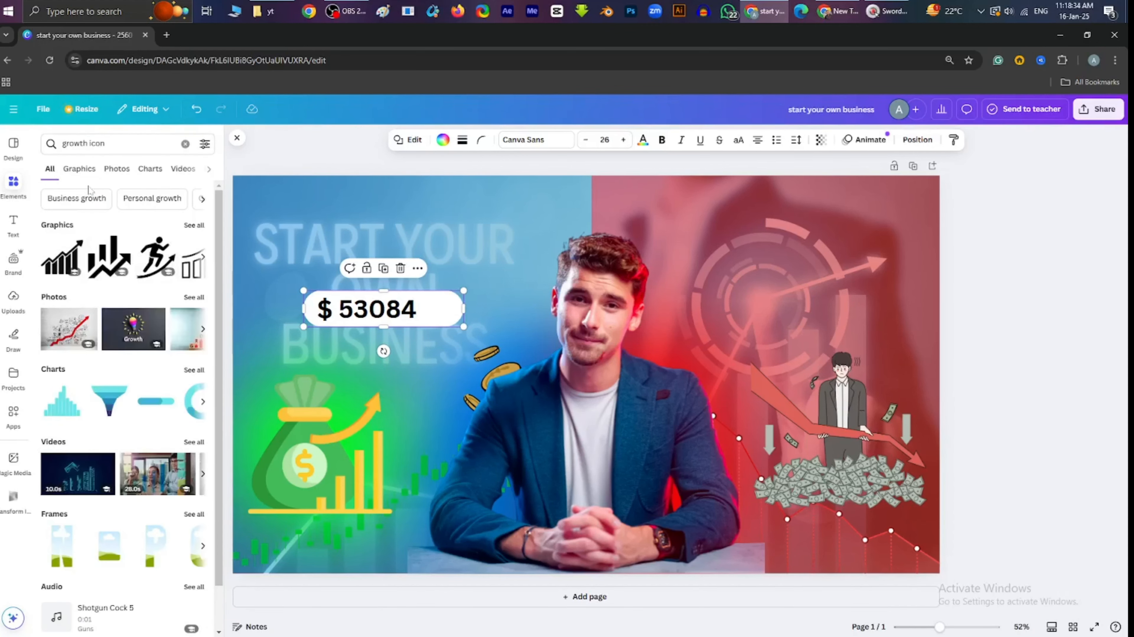
scroll(144, 289, "down", 1)
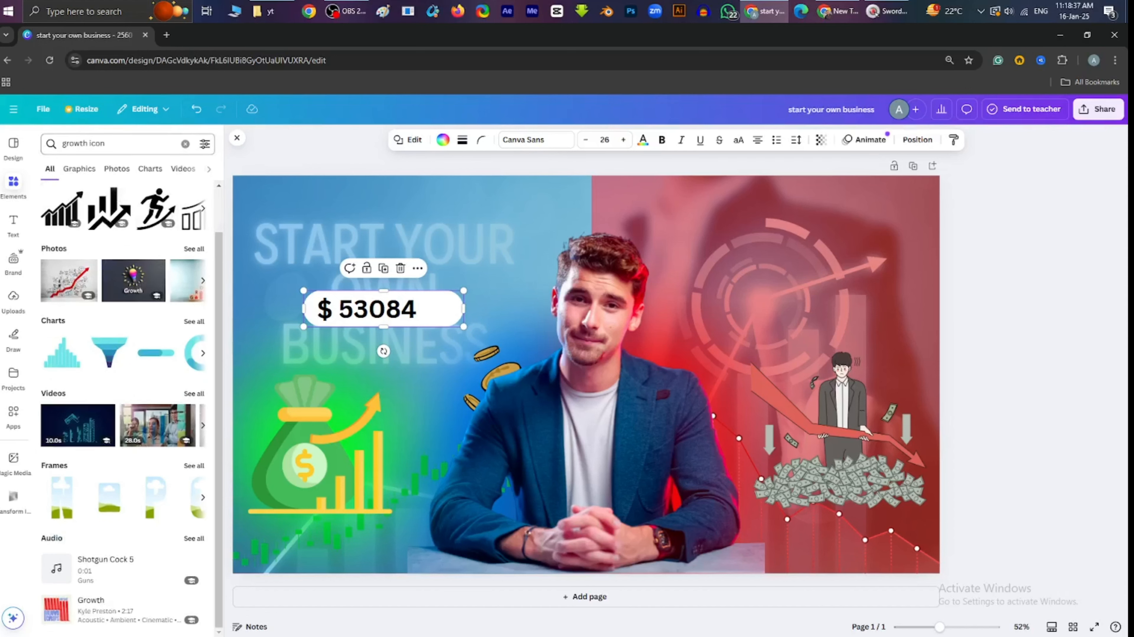
- Replace the element search with "up arrow"
left_click_drag(113, 143, 83, 143)
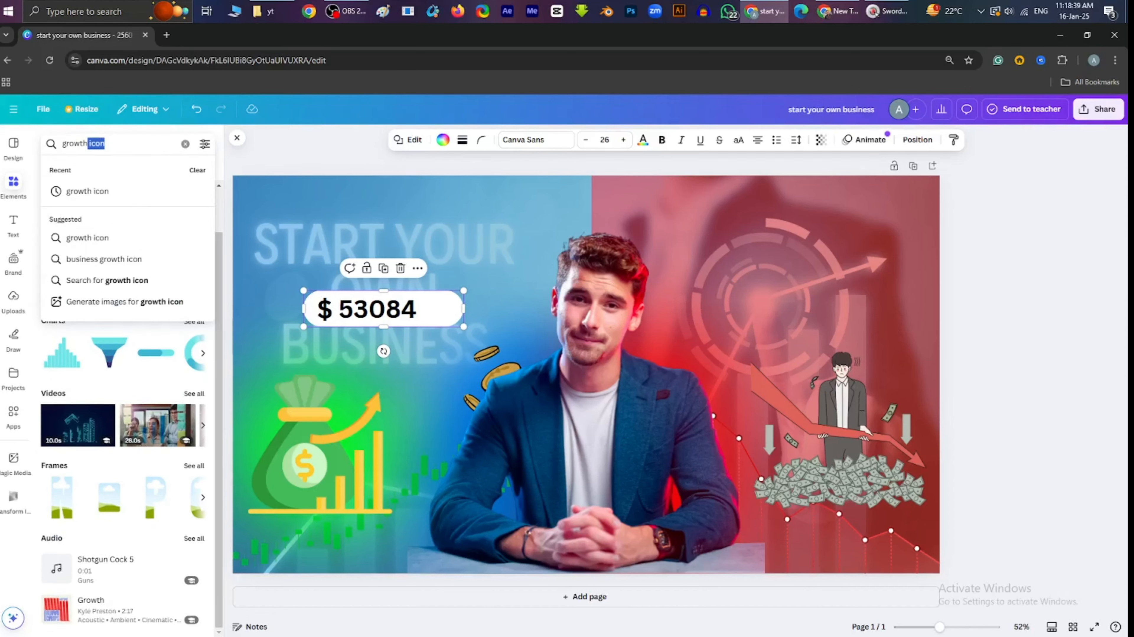
type("up")
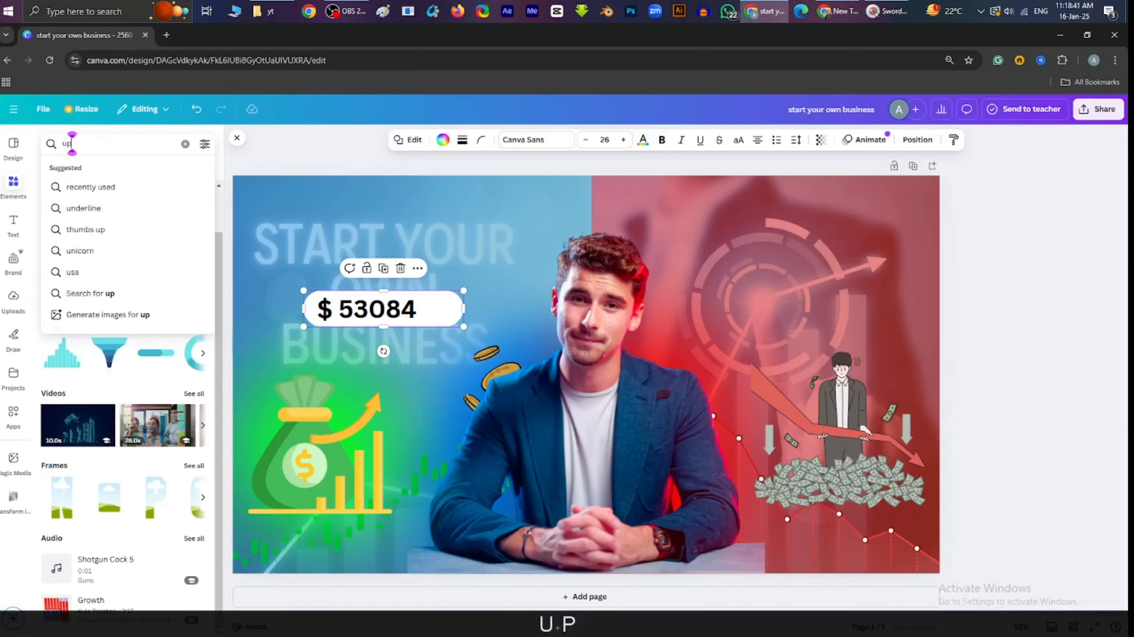
type(" ar")
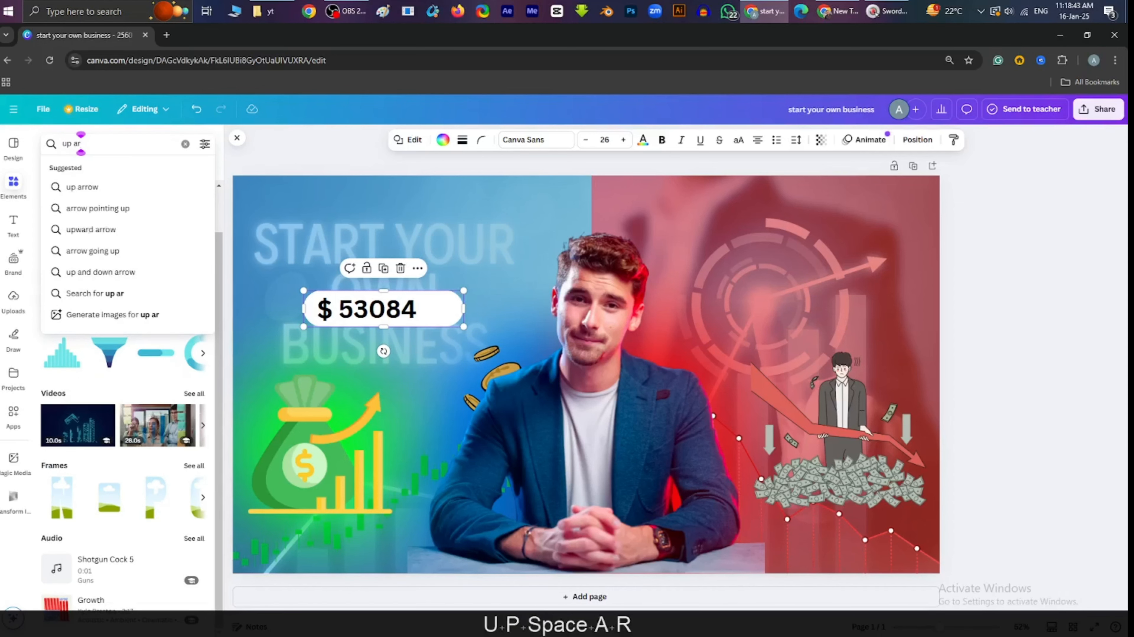
left_click(82, 186)
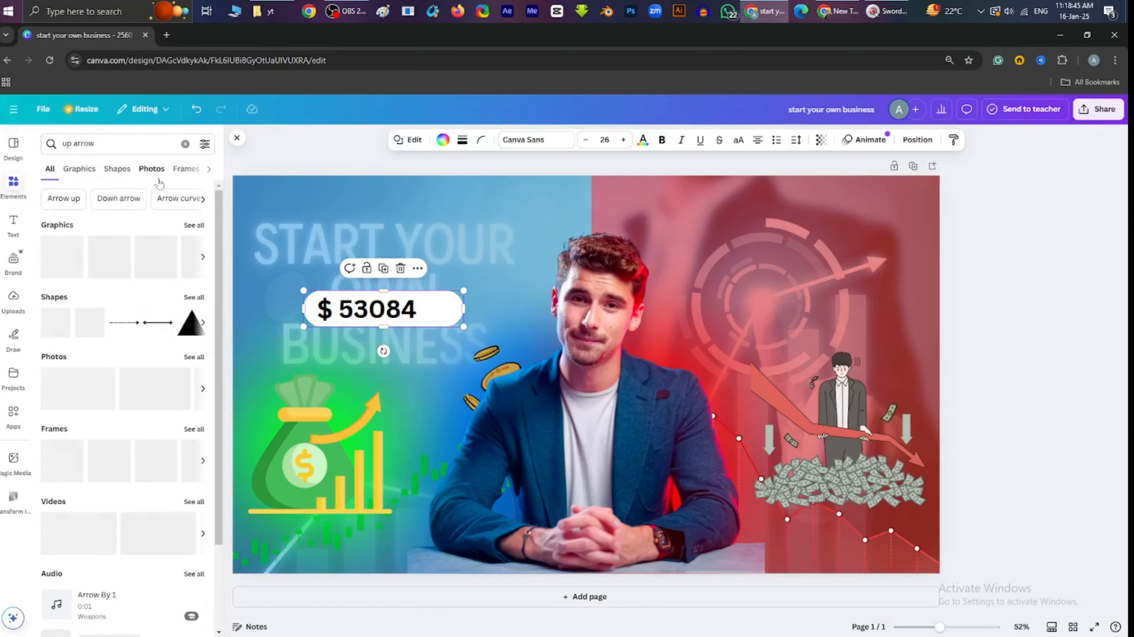
- Add the white up arrow on a green circle from the full graphics results and shrink it to about 465 by 465
left_click(194, 225)
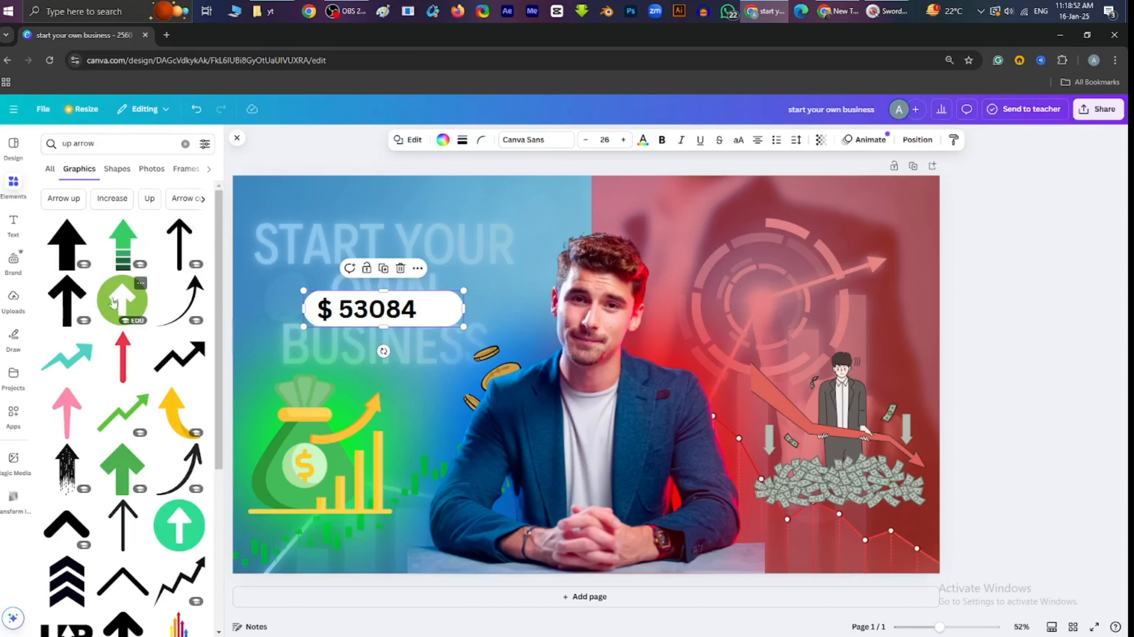
left_click(127, 305)
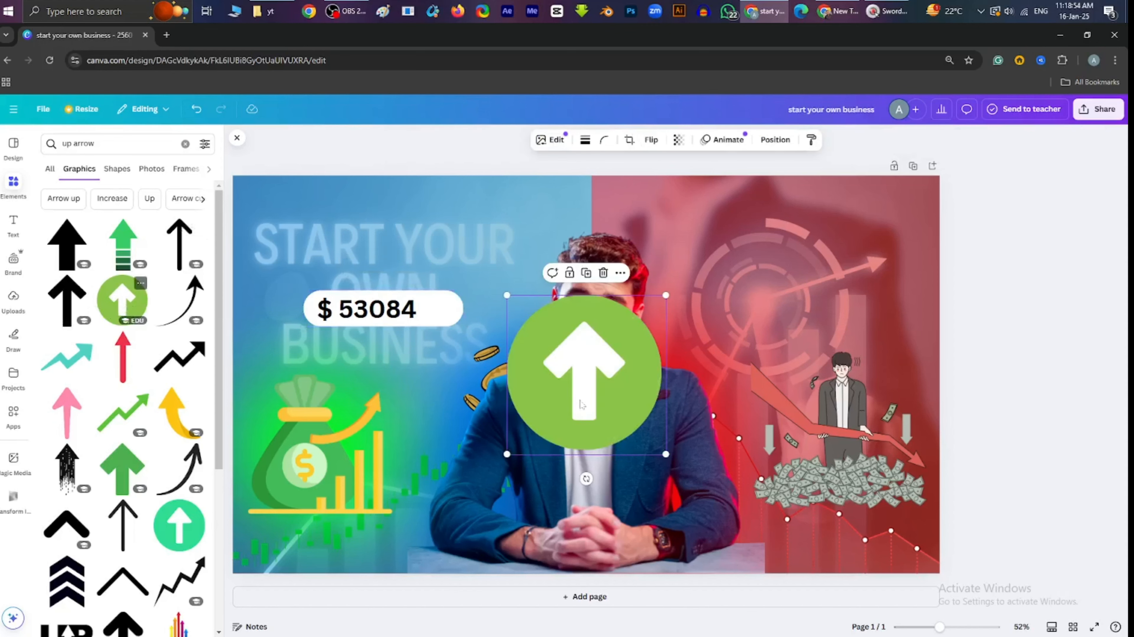
left_click_drag(661, 448, 632, 420)
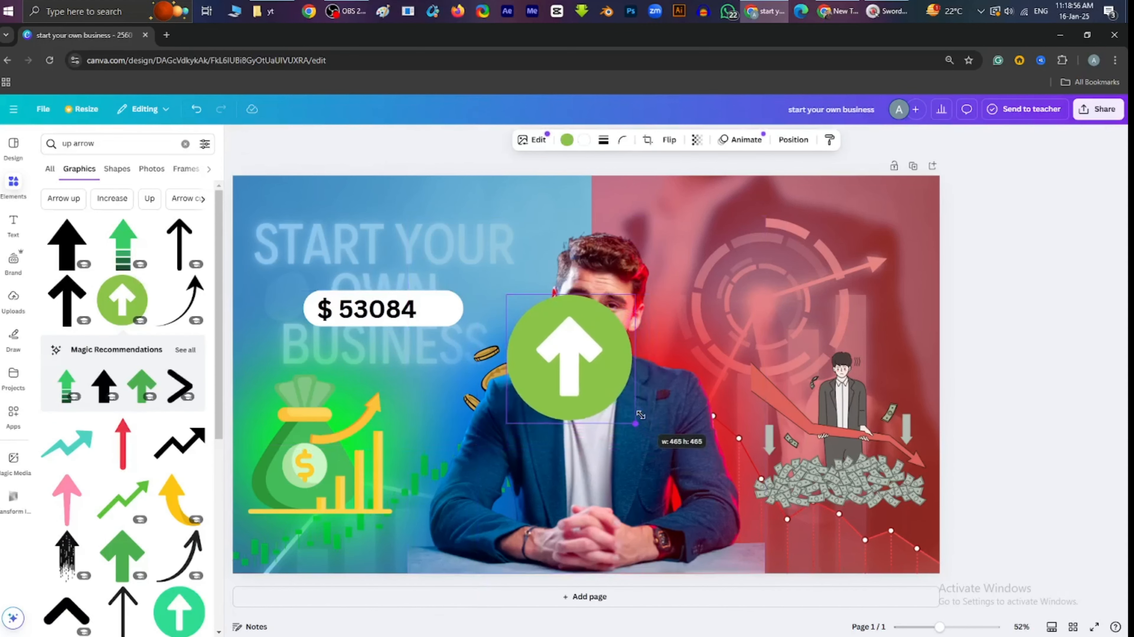
- Recolor the arrow graphic's light green circle to a deeper, darker green
left_click(566, 141)
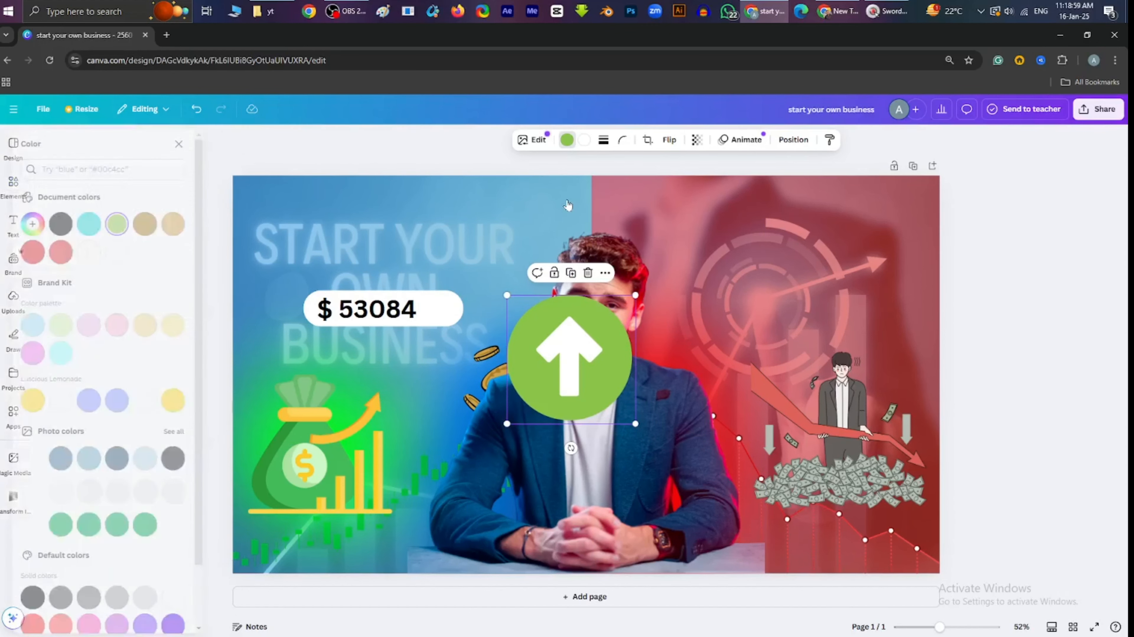
left_click(53, 225)
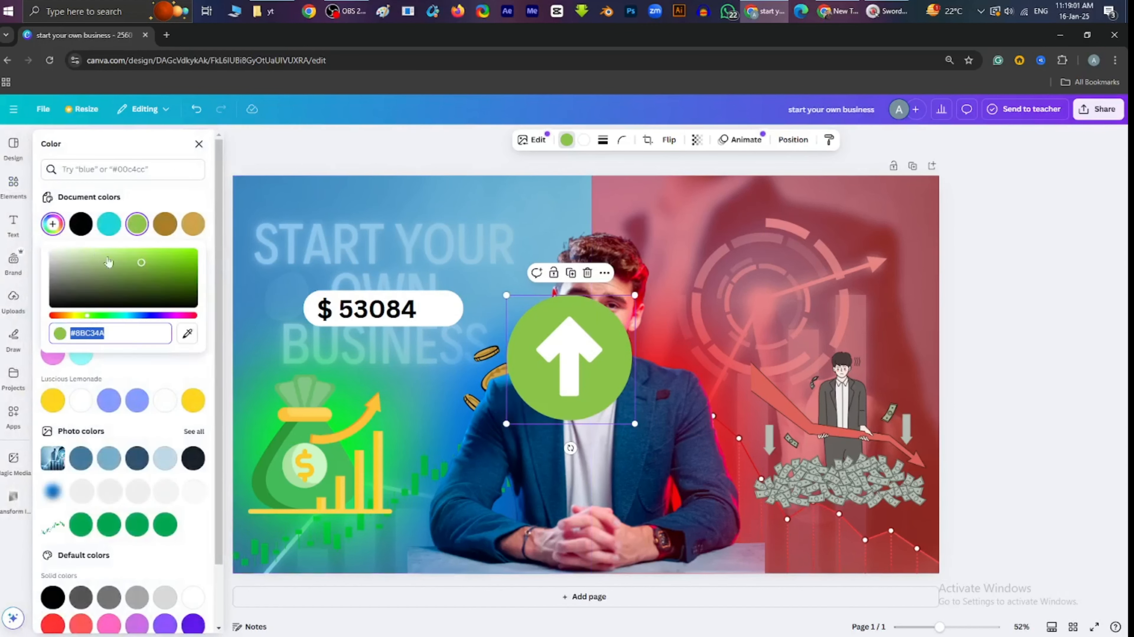
left_click_drag(88, 315, 101, 325)
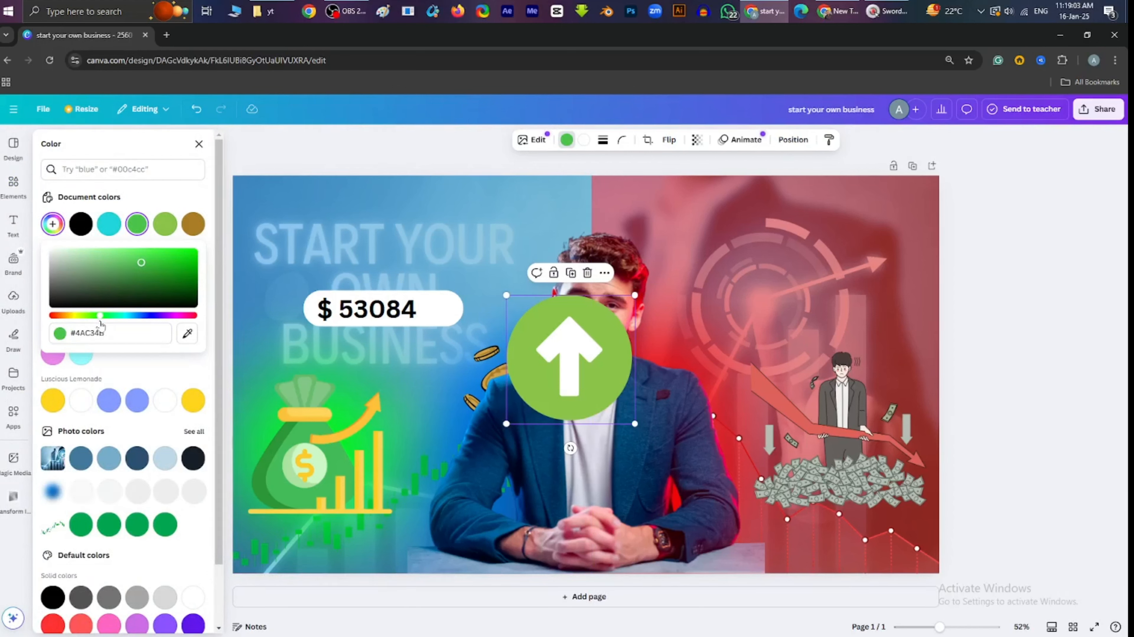
left_click(149, 258)
left_click_drag(150, 258, 158, 272)
key("Escape")
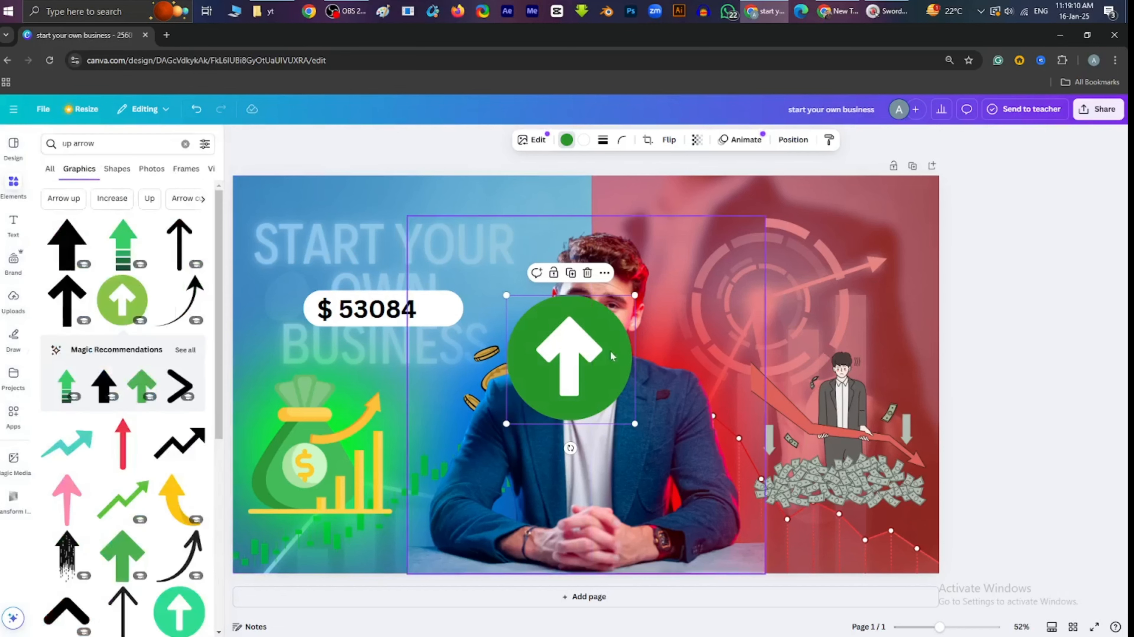
- Shrink the arrow icon into the white bar beside "$ 53084" and align the icon and text vertically within the bar
left_click_drag(635, 423, 446, 323)
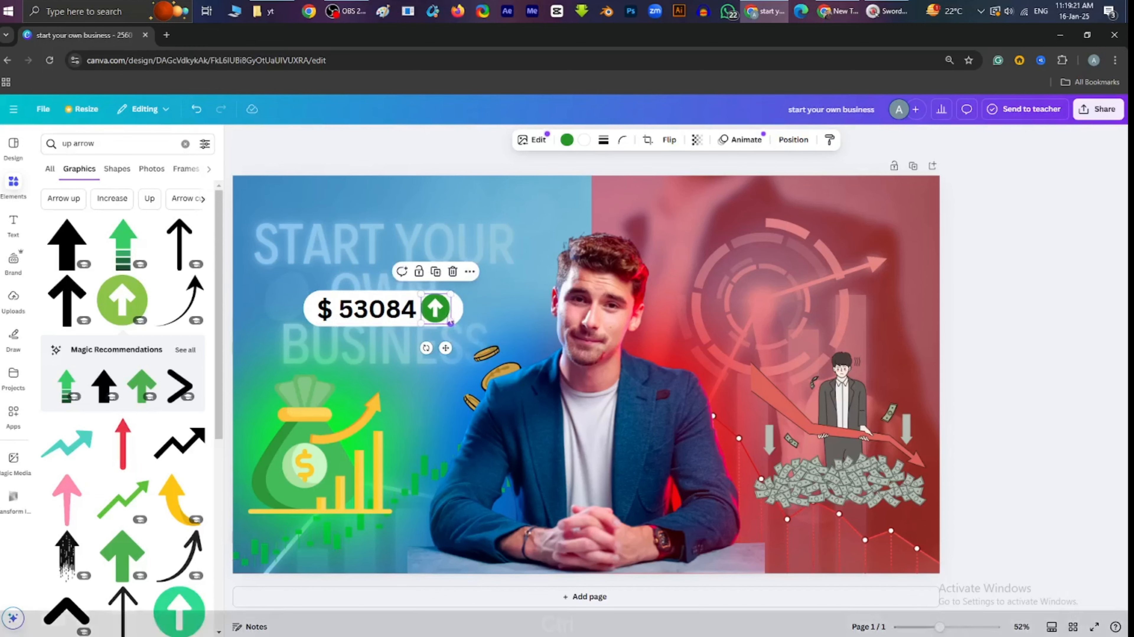
scroll(446, 322, "up", 4)
left_click_drag(542, 315, 543, 305)
left_click_drag(414, 309, 413, 305)
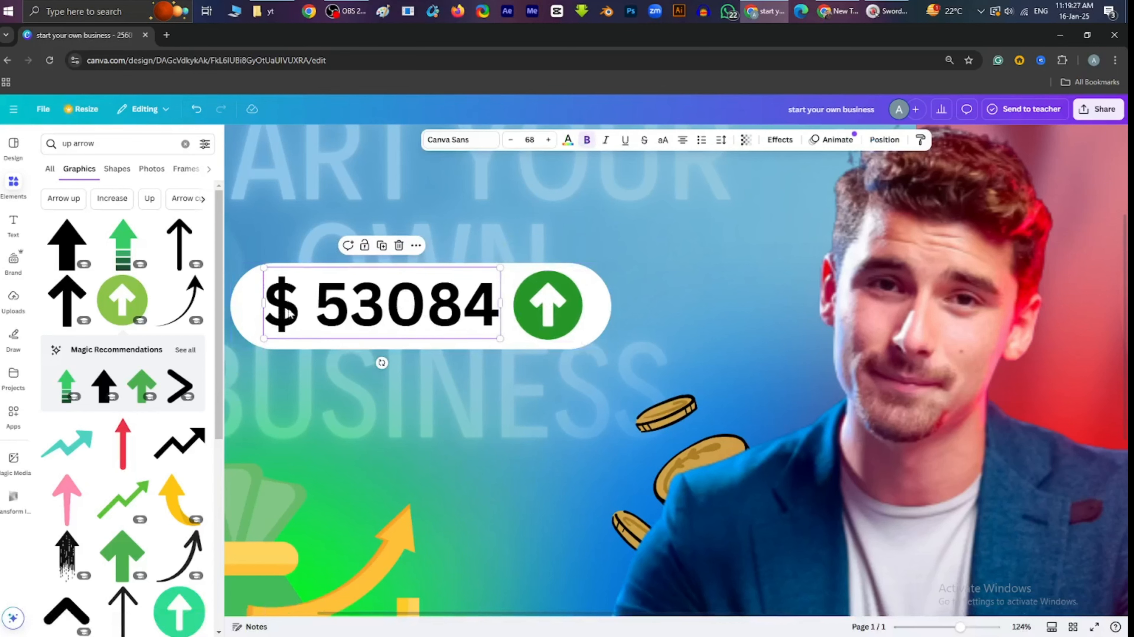
- Apply the Neon effect to the "$ 53084" text with an intensity of 95
double_click(297, 313)
left_click_drag(297, 312, 272, 310)
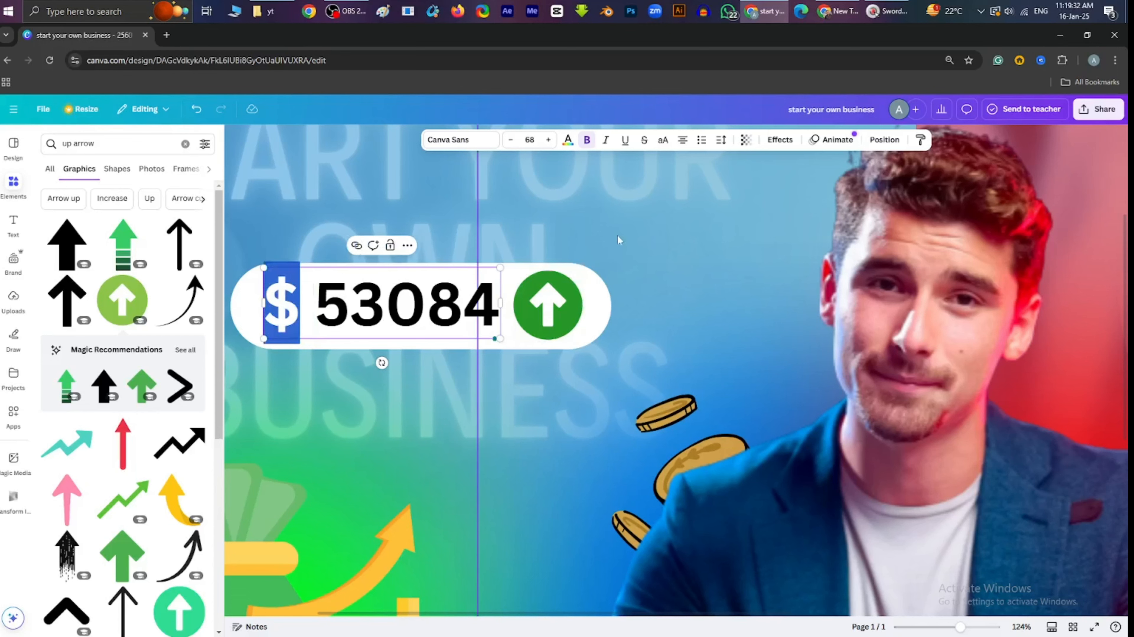
left_click(779, 139)
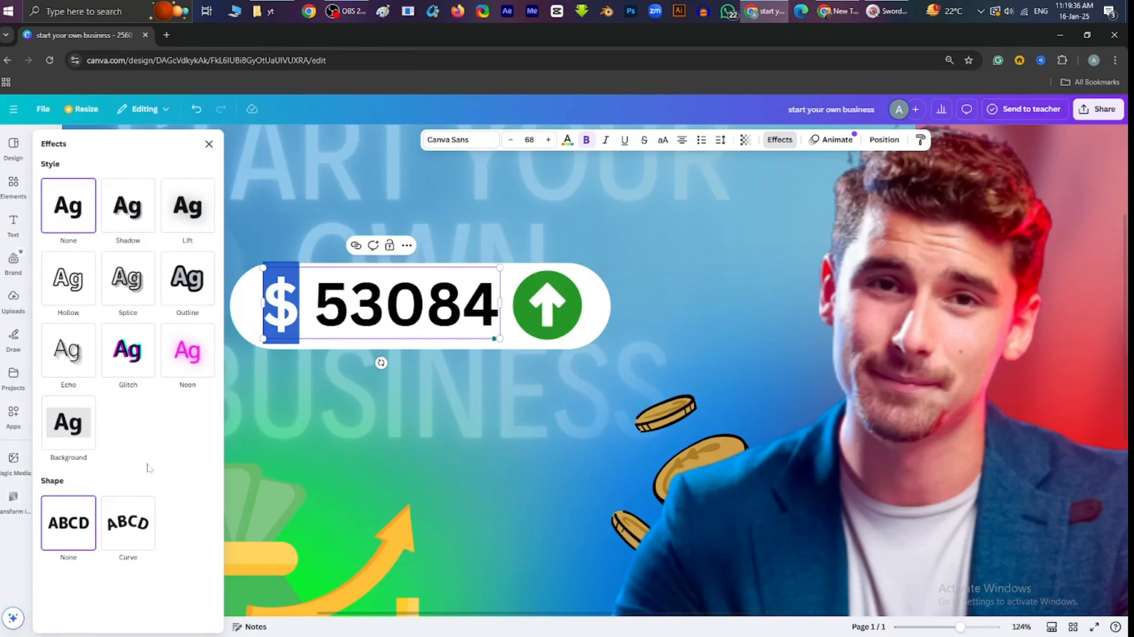
left_click(186, 372)
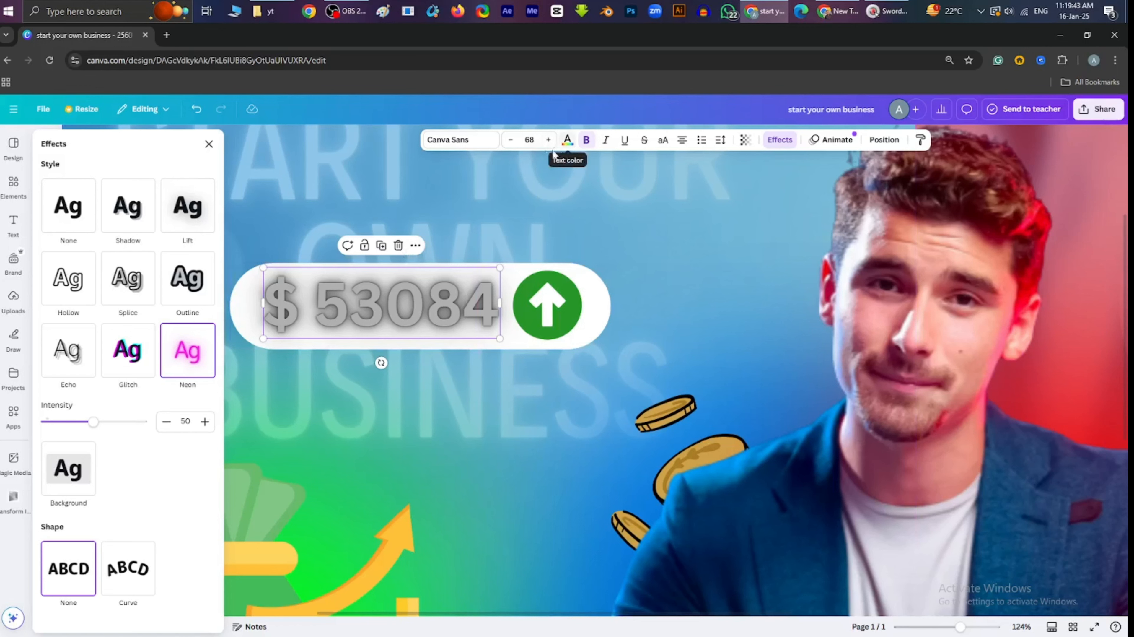
left_click_drag(93, 422, 139, 424)
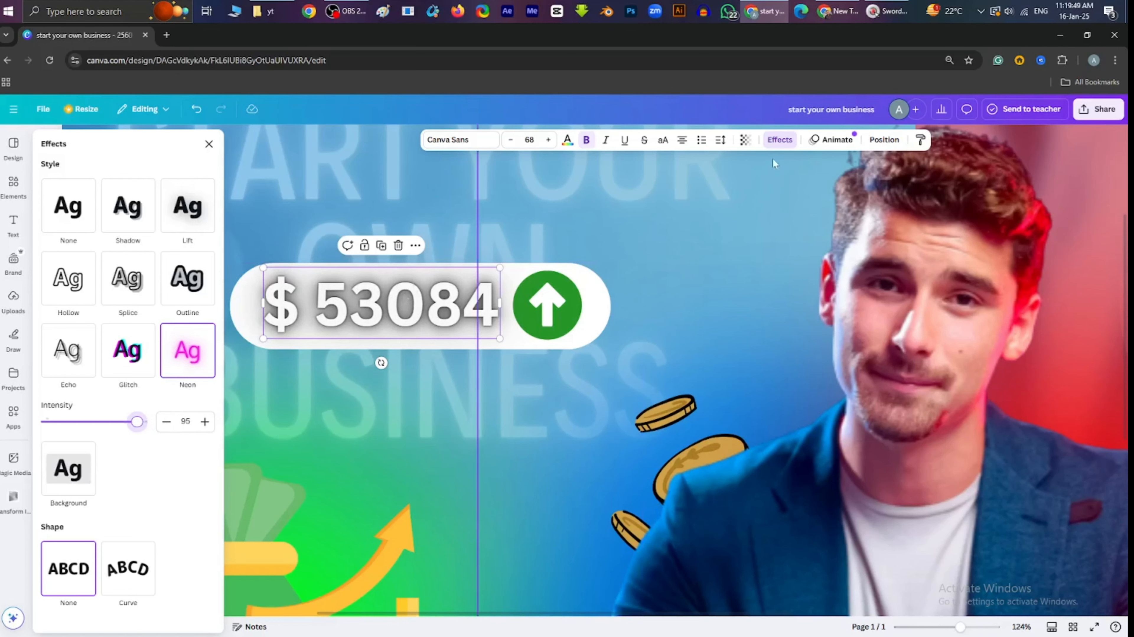
- Color the neon "$ 53084" text green with the custom color #44B55A
left_click(568, 141)
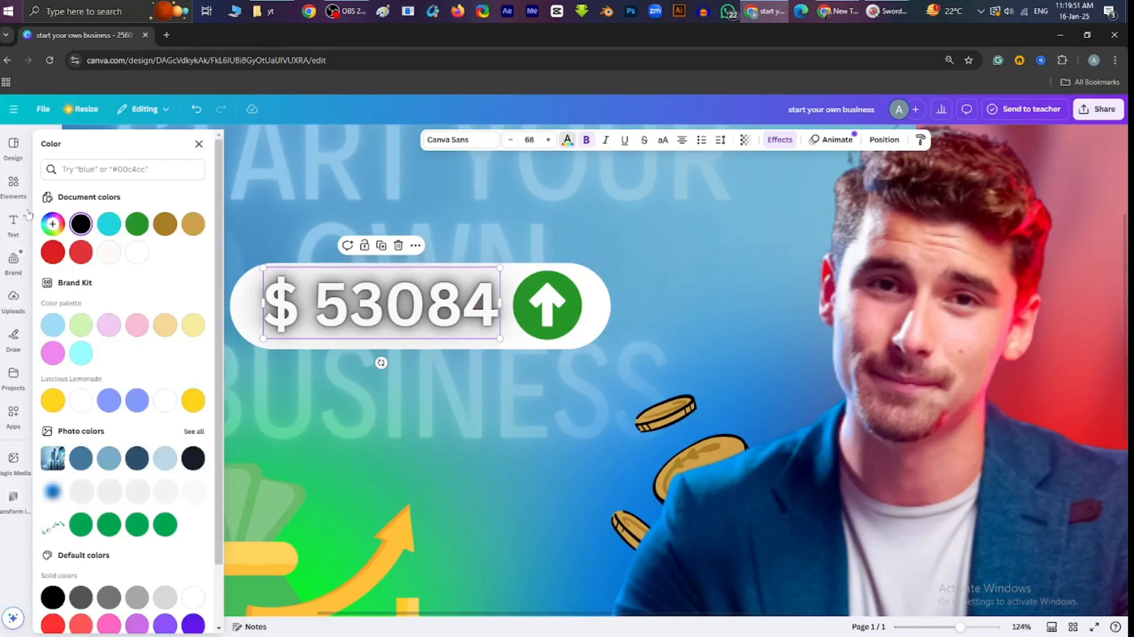
left_click(137, 251)
left_click(52, 228)
mouse_move(103, 266)
left_mouse_down()
mouse_move(144, 257)
mouse_move(122, 264)
left_mouse_up()
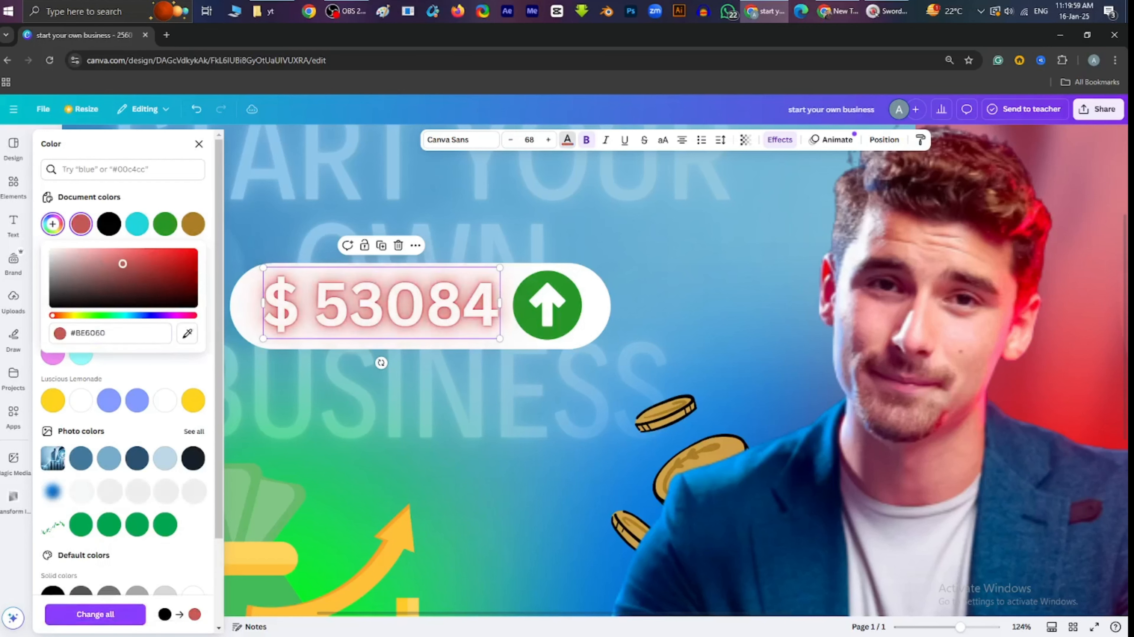
left_click(92, 316)
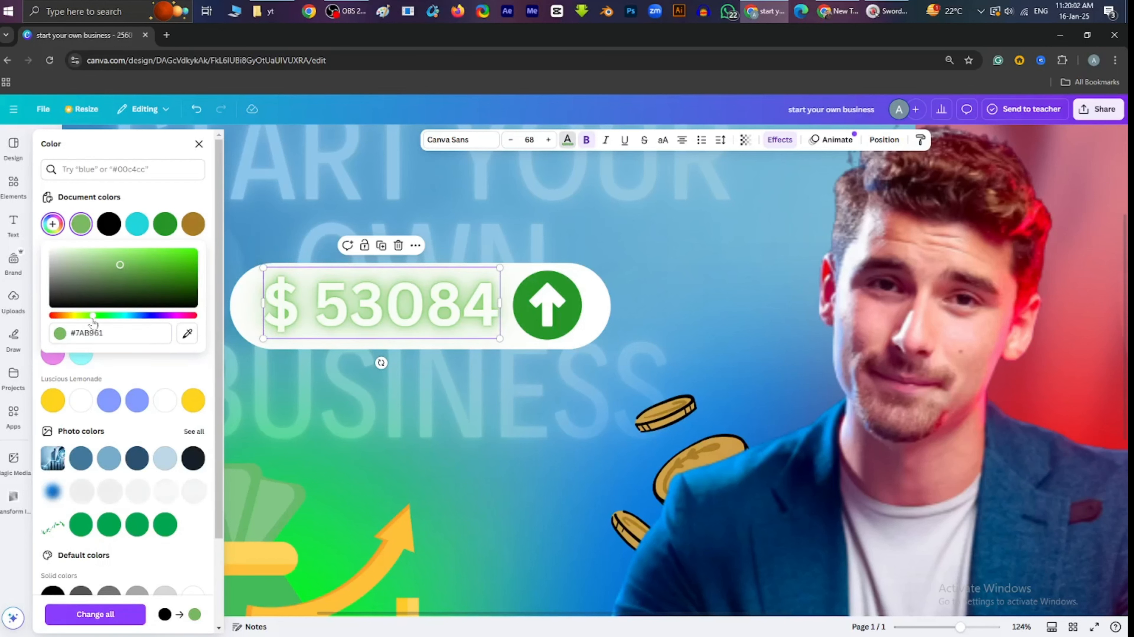
left_click_drag(92, 319, 105, 315)
mouse_move(121, 264)
left_mouse_down()
mouse_move(150, 255)
mouse_move(141, 266)
left_mouse_up()
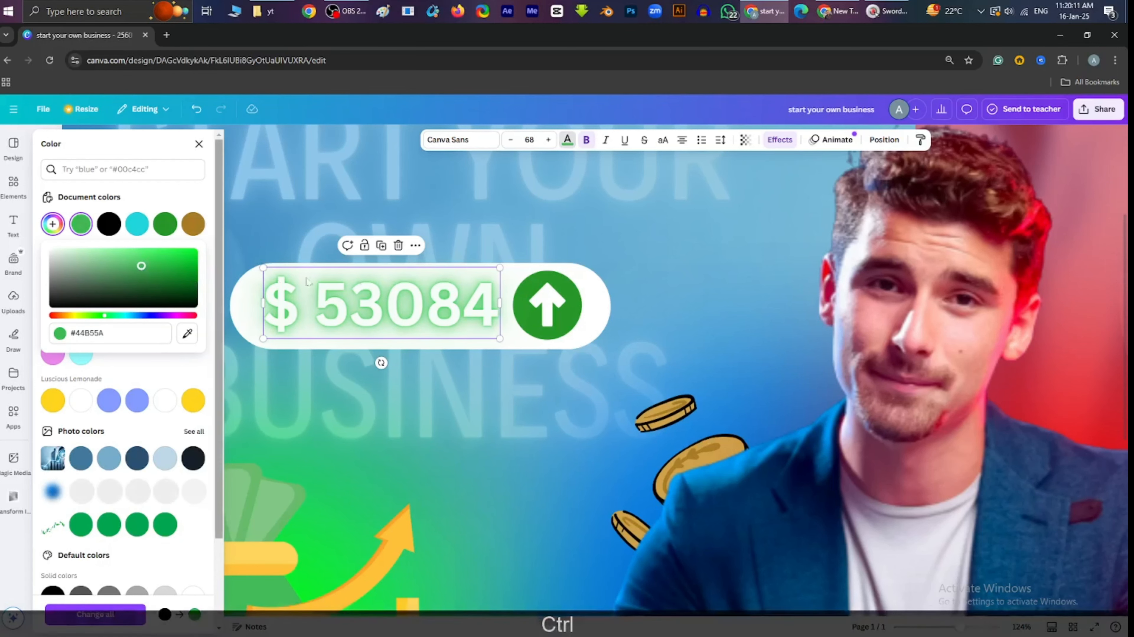
left_click(200, 145)
left_click(199, 143)
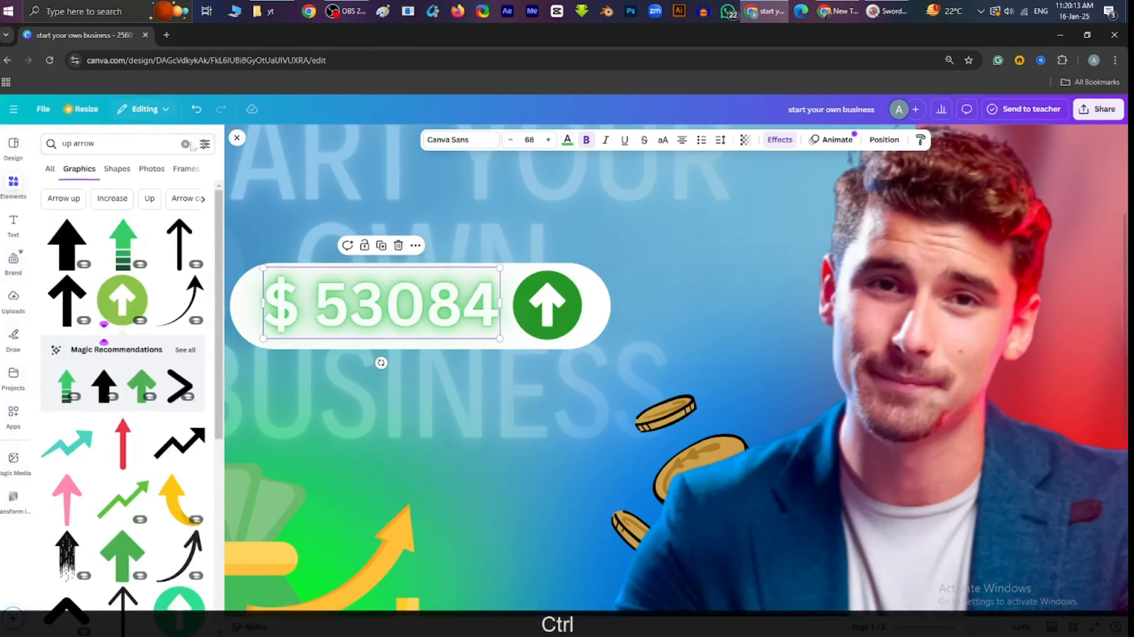
left_click(236, 152)
scroll(466, 281, "down", 5)
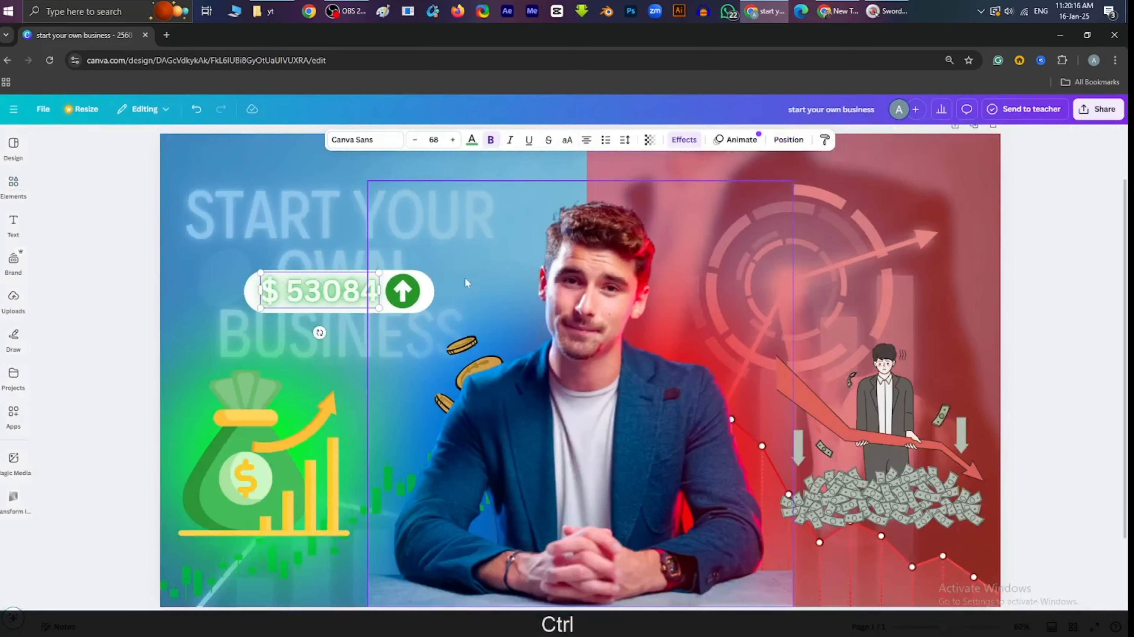
scroll(943, 350, "down", 2)
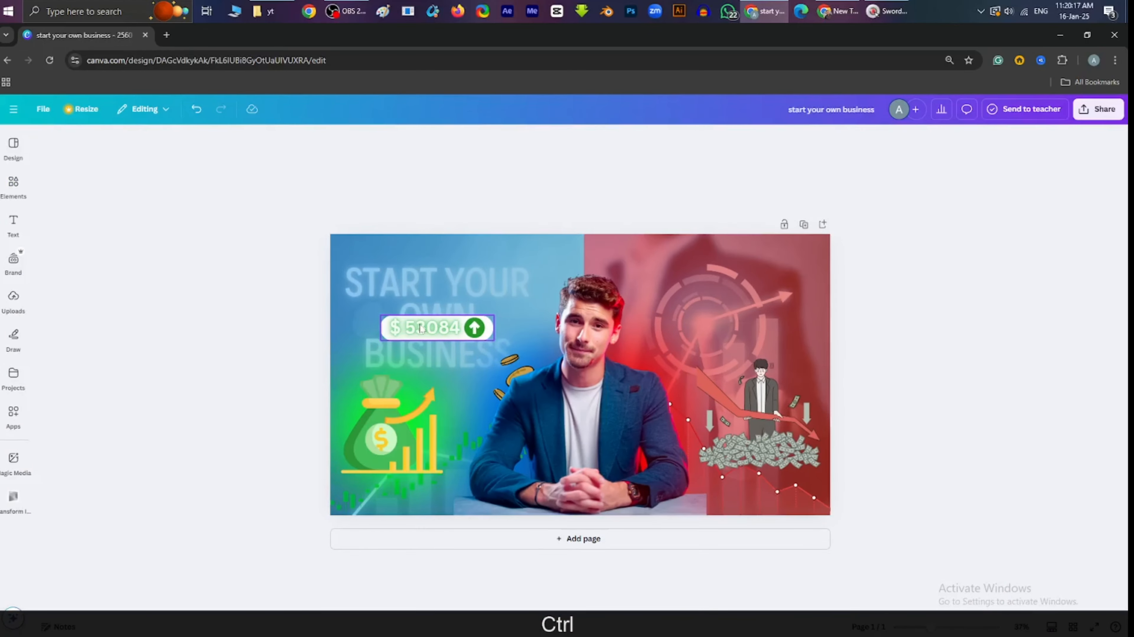
scroll(421, 329, "up", 3)
left_click_drag(398, 313, 434, 316)
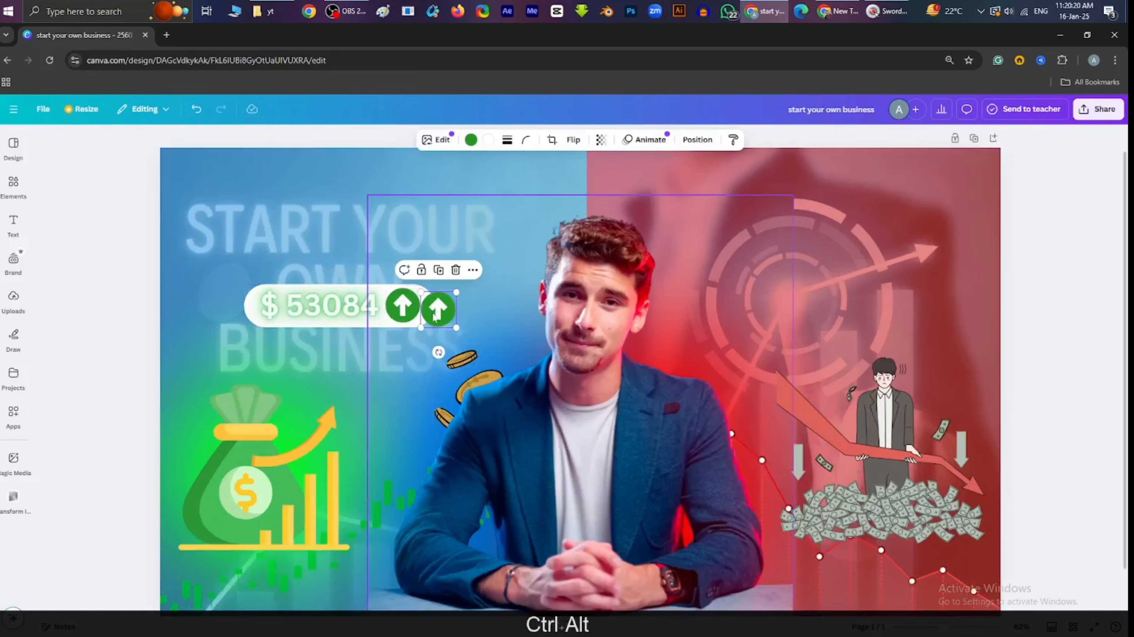
key("Delete")
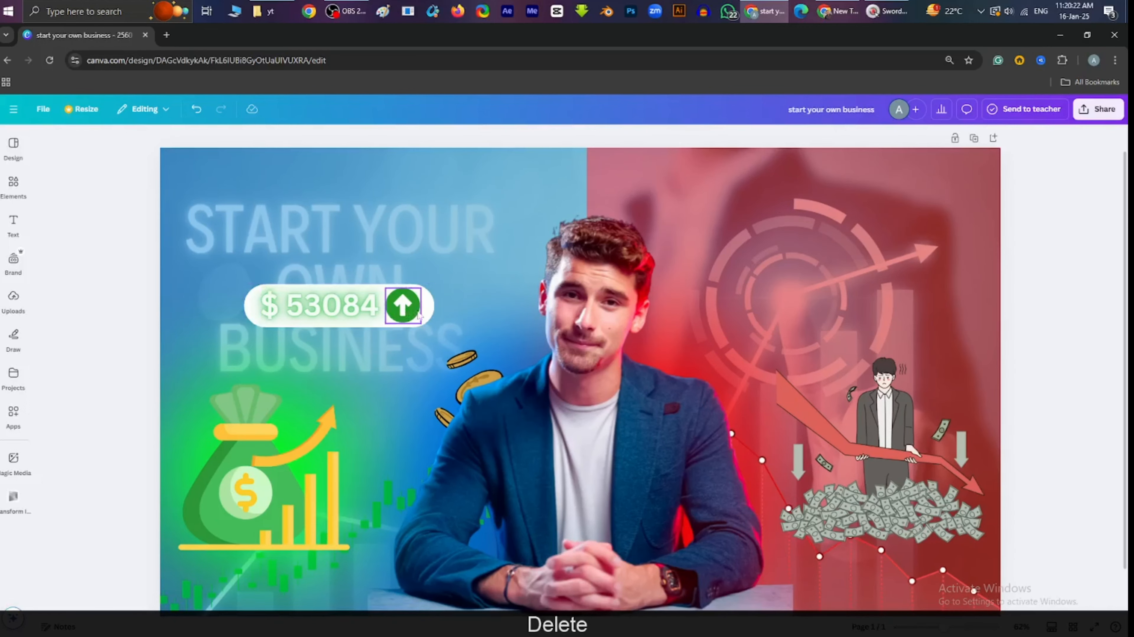
- Group the white bar, "$ 53084" text and arrow icon, and move the group directly beneath the money bag graphic
left_click(410, 313)
left_click(377, 312, "shift")
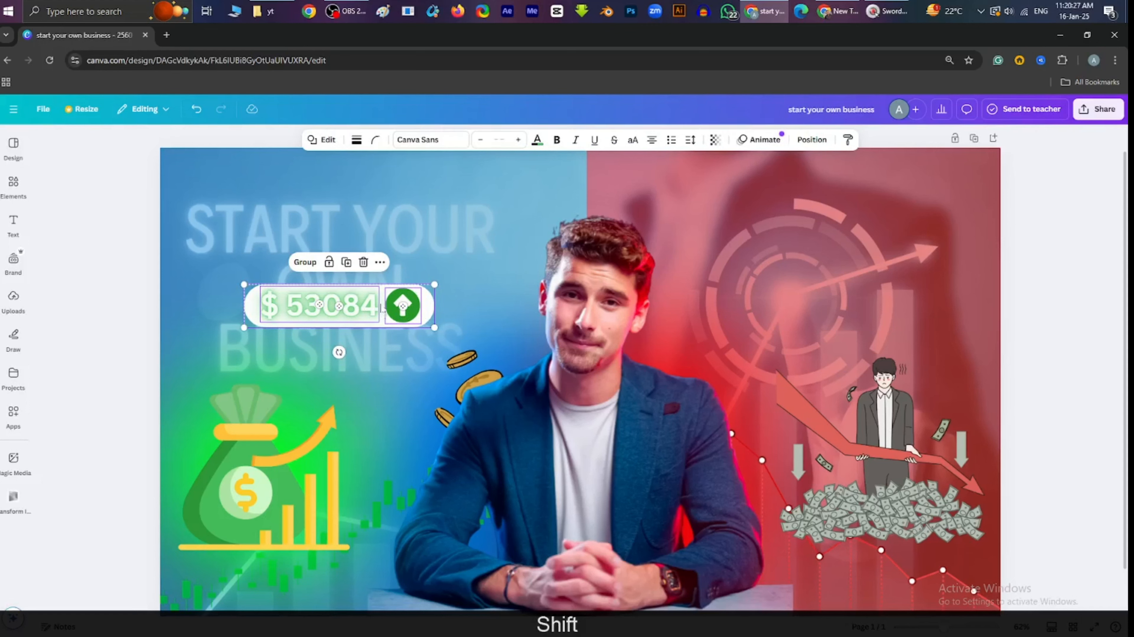
left_click(305, 261)
left_click_drag(344, 316, 275, 583)
left_click_drag(71, 284, 351, 420)
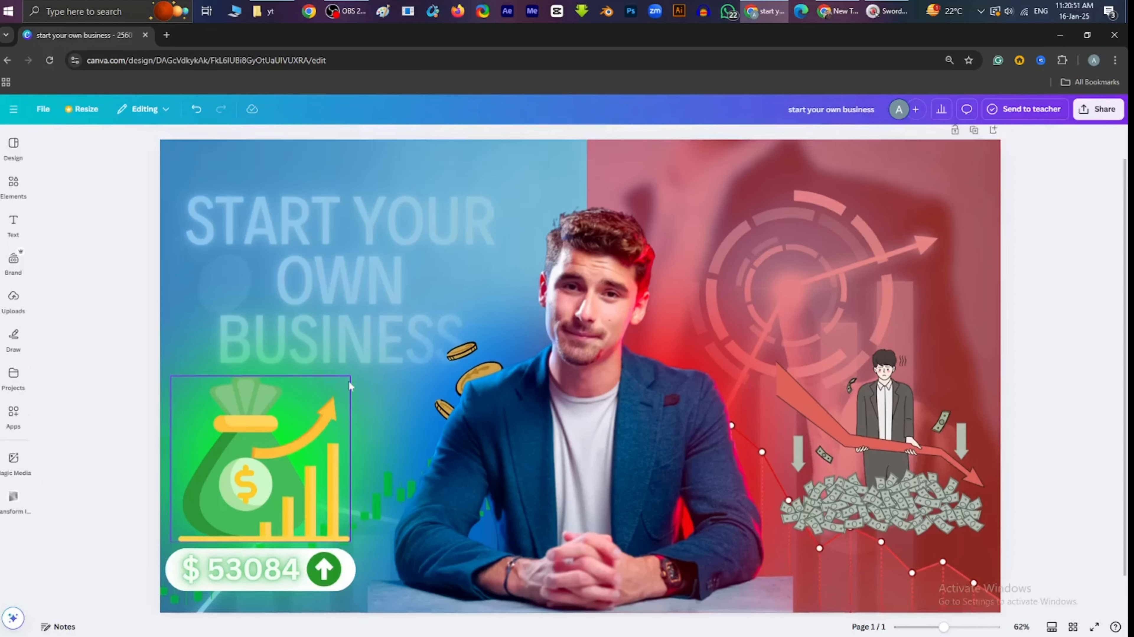
scroll(352, 385, "up", 2)
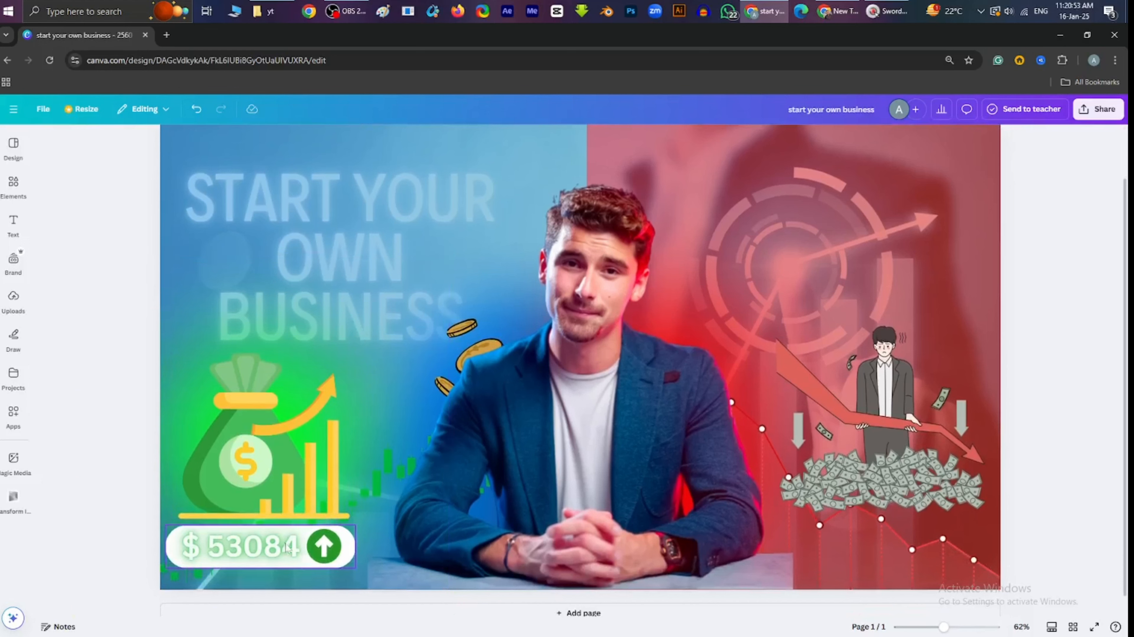
mouse_move(281, 537)
left_mouse_down()
mouse_move(322, 467)
mouse_move(398, 134)
mouse_move(347, 180)
mouse_move(342, 152)
mouse_move(299, 146)
mouse_move(343, 178)
mouse_move(374, 248)
mouse_move(310, 246)
mouse_move(294, 551)
mouse_move(292, 539)
left_mouse_up()
- Move the money bag graphic and its green glow up and left, and place the "$ 53084" label just below them
left_click(248, 453)
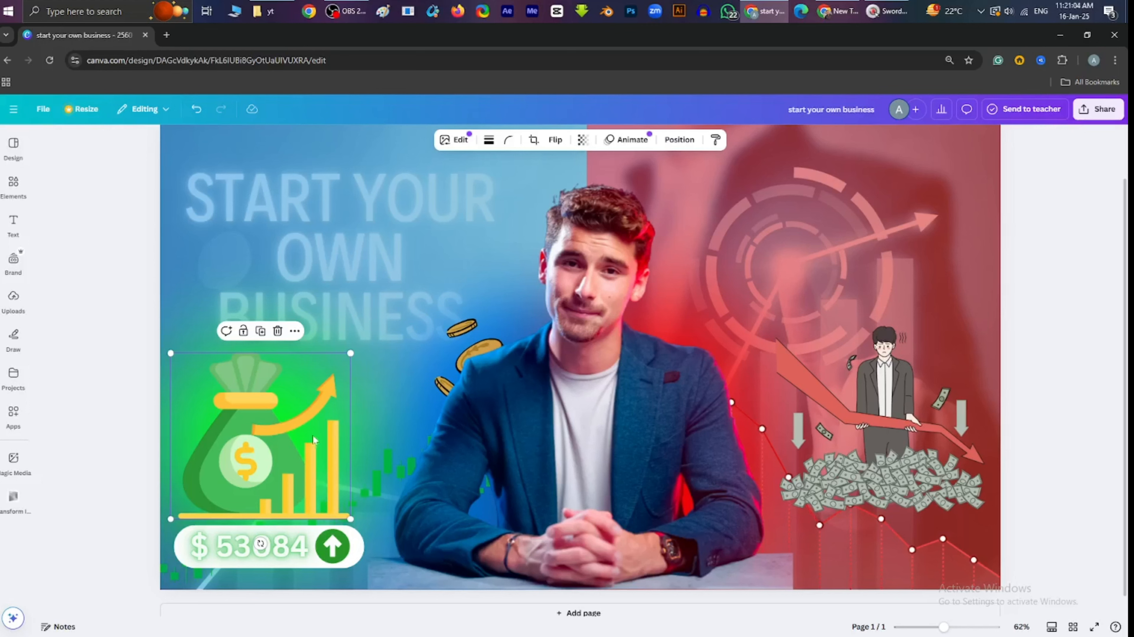
left_click(363, 408, "shift")
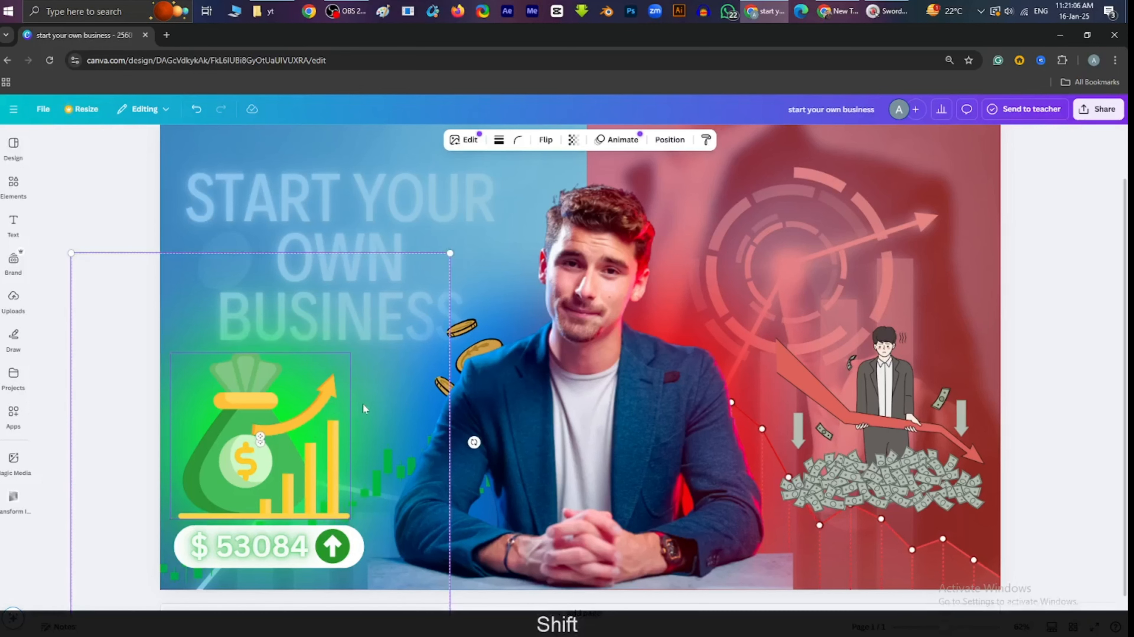
left_click_drag(302, 431, 273, 397)
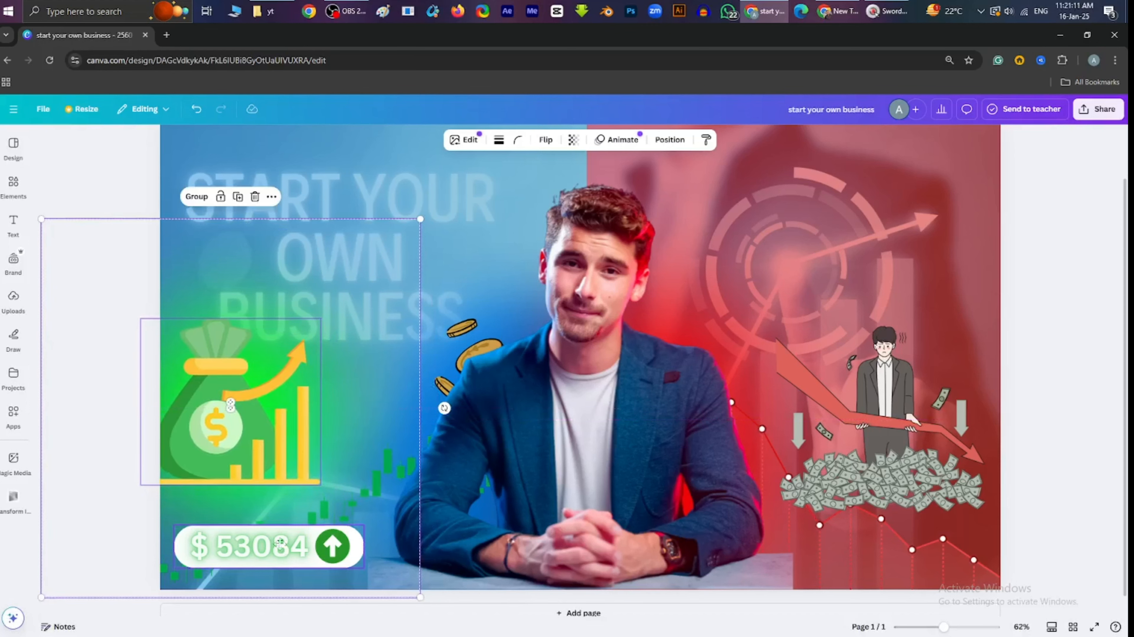
left_click_drag(279, 541, 306, 520)
left_click(112, 478)
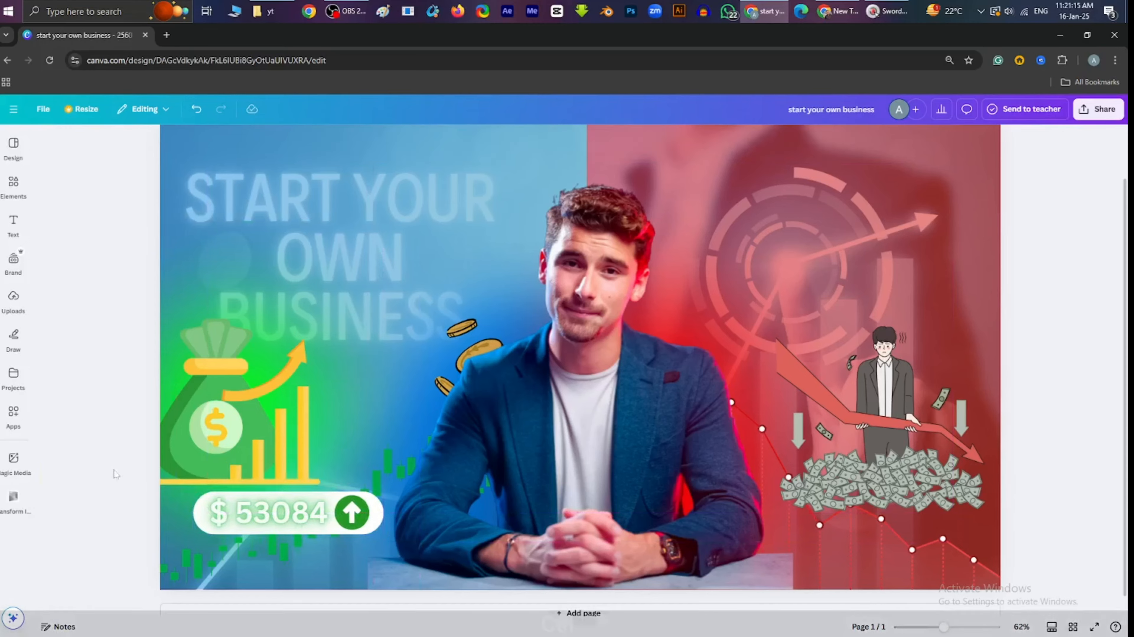
- Search the text styles for "glow" and add the pink neon "GLOW" font combination to the design
scroll(116, 475, "down", 3, "ctrl")
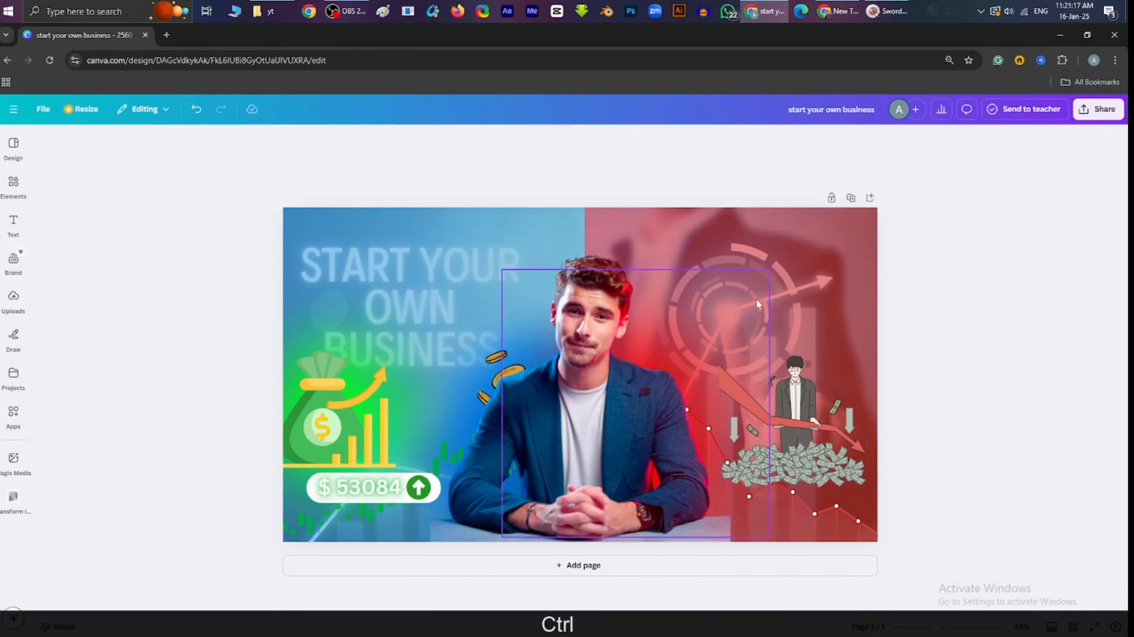
left_click(13, 222)
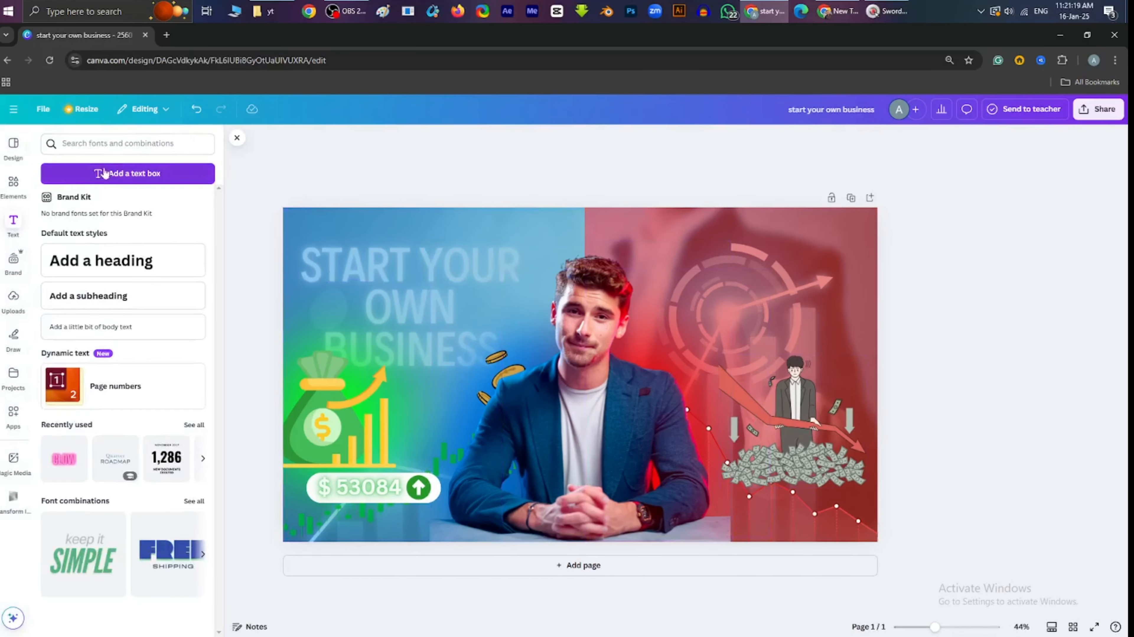
left_click(75, 191)
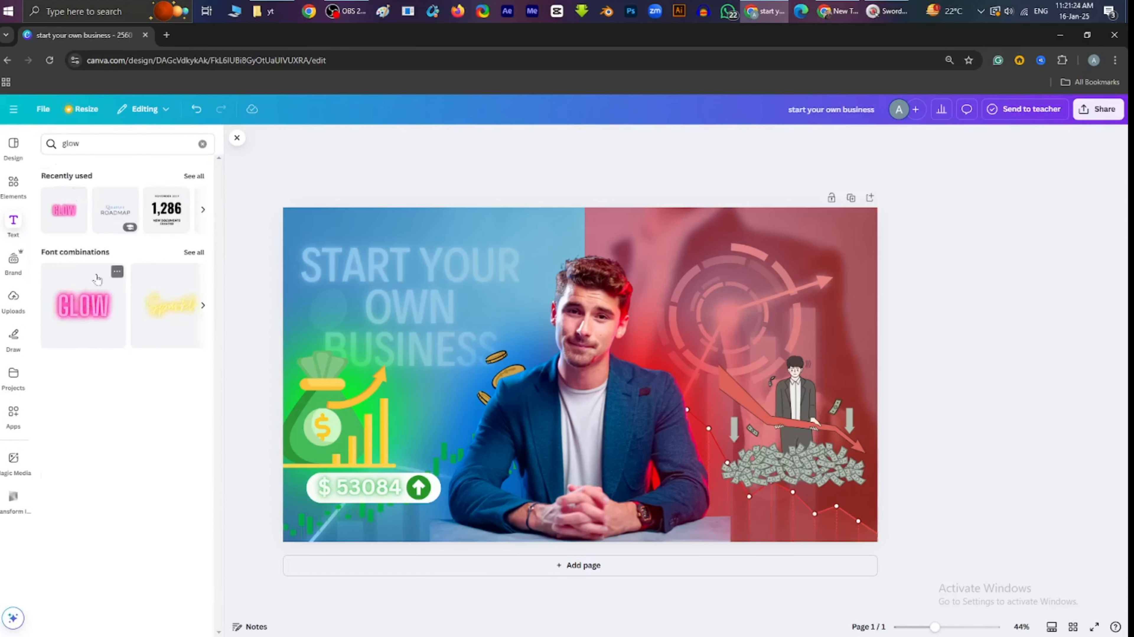
left_click(99, 291)
left_click(636, 341)
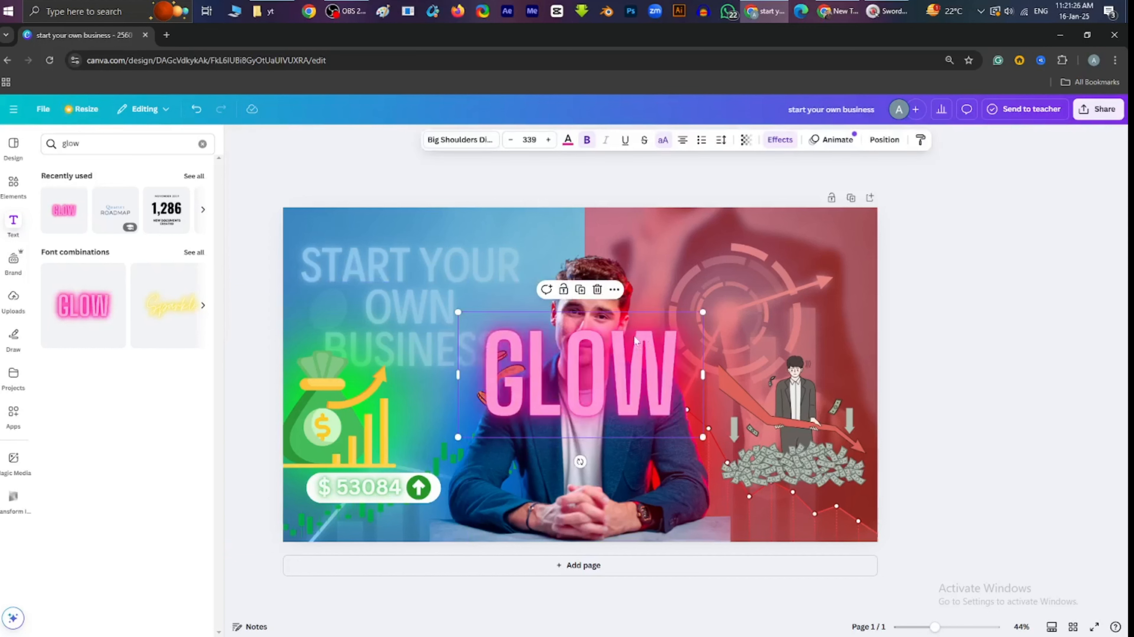
- Replace the "GLOW" wording with "THE ULTIMATE"
double_click(632, 356)
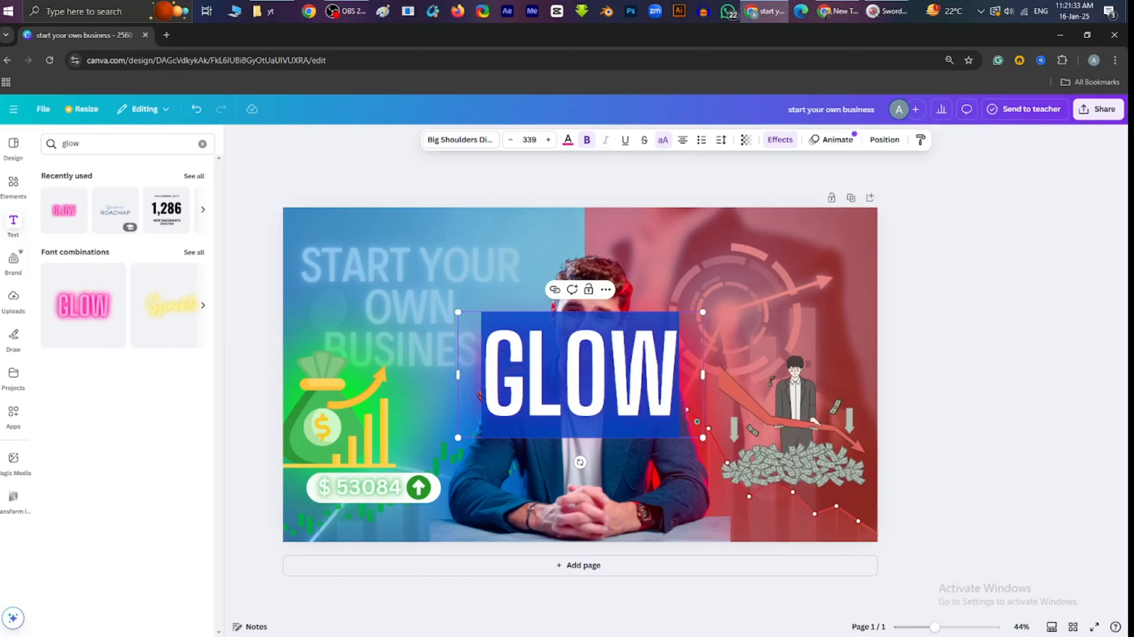
type("THE ")
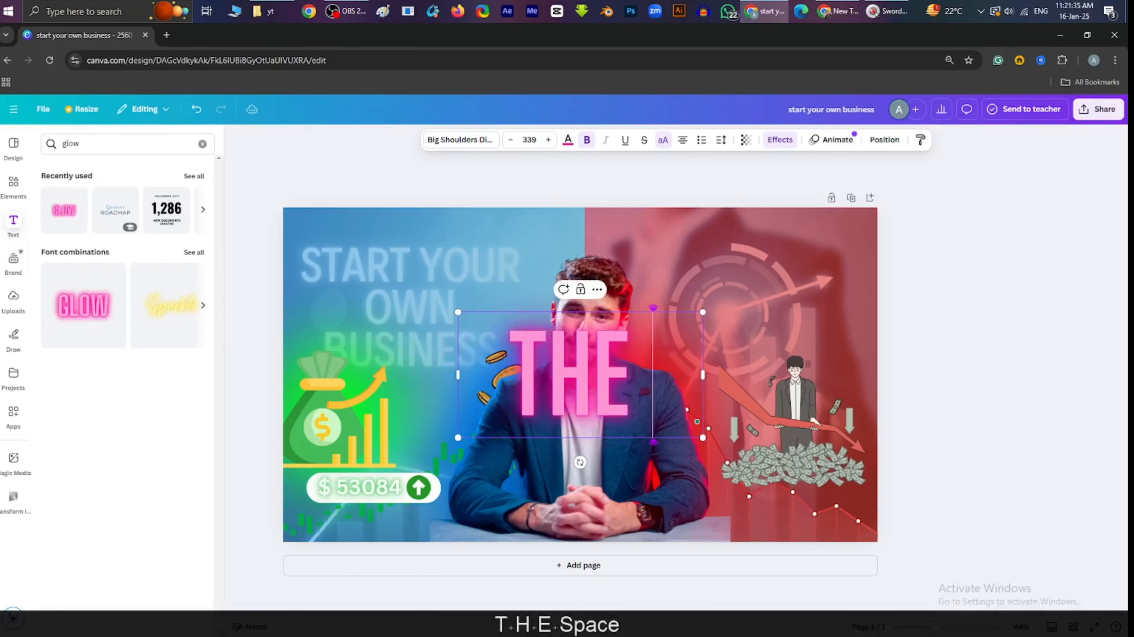
type("UL")
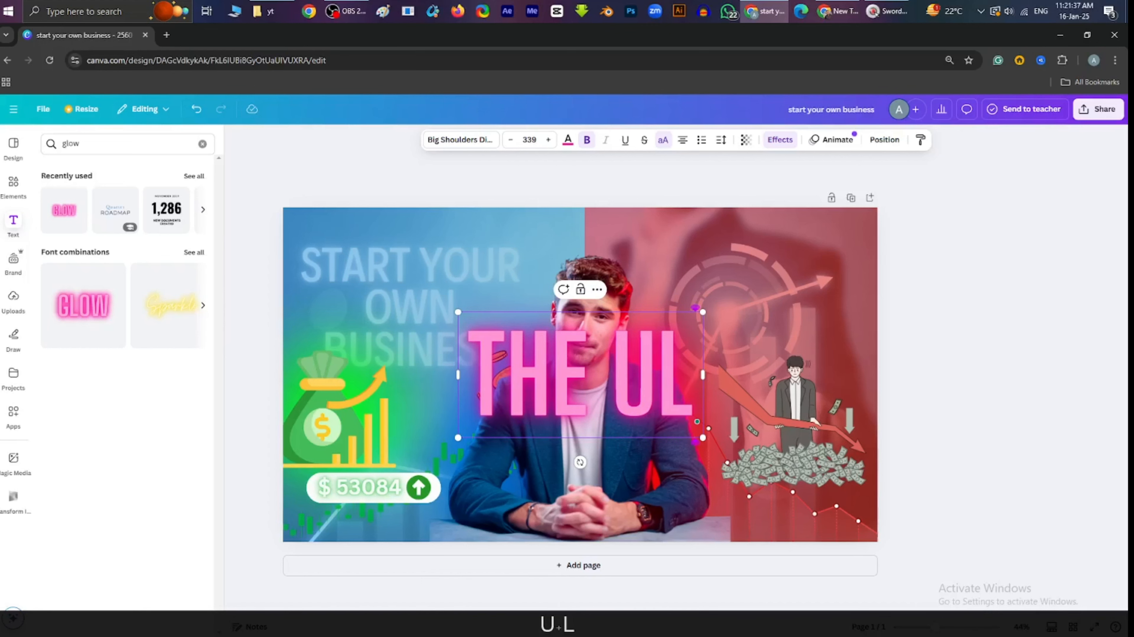
type("TIMA")
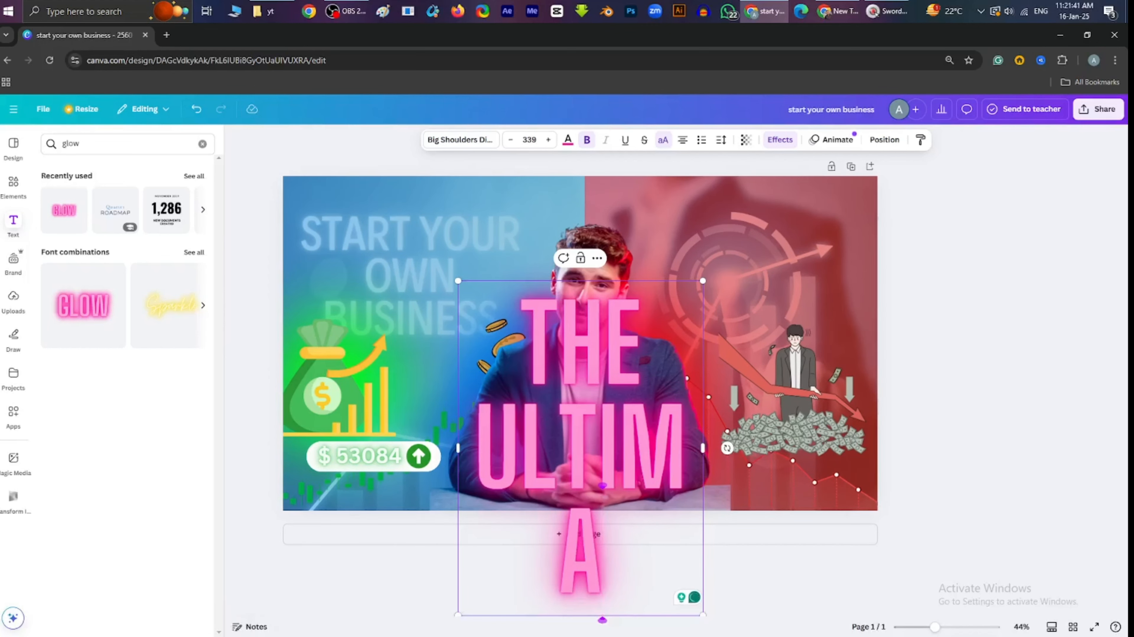
type("TE")
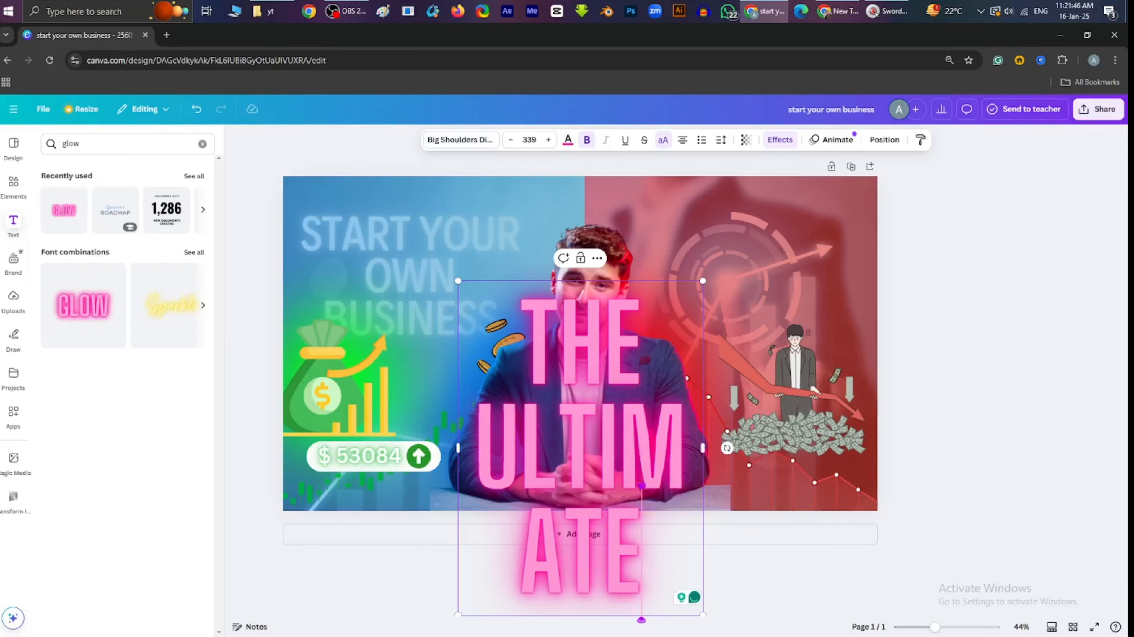
- Set the "THE ULTIMATE" text to font size 100 and fit its text box closely around the words on one line
left_click_drag(702, 447, 862, 440)
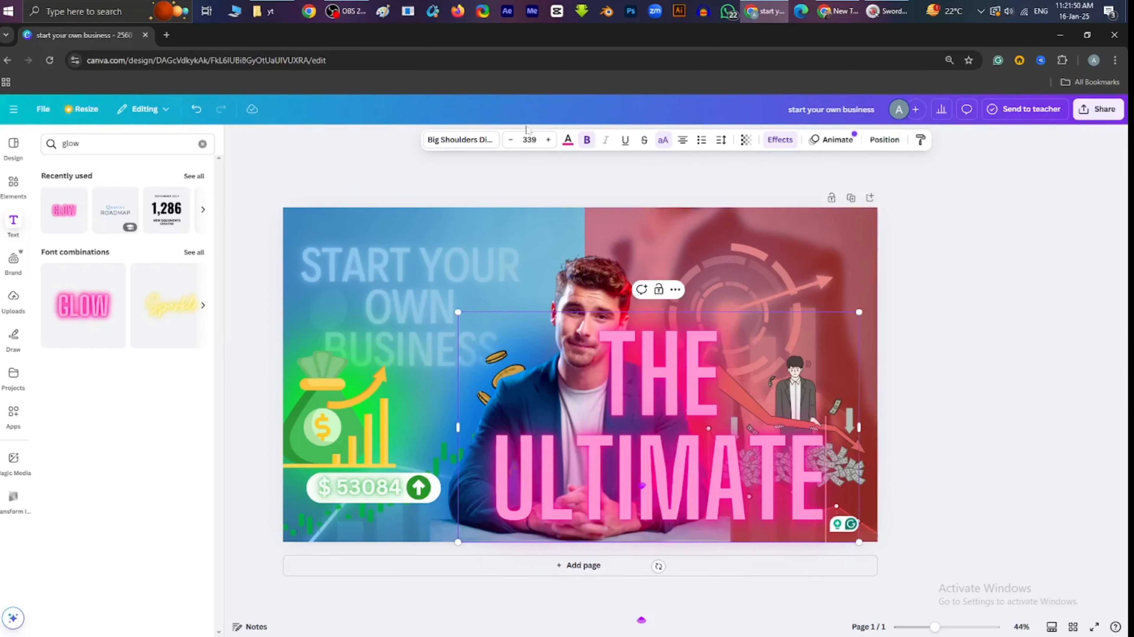
key("KP_1")
key("KP_0")
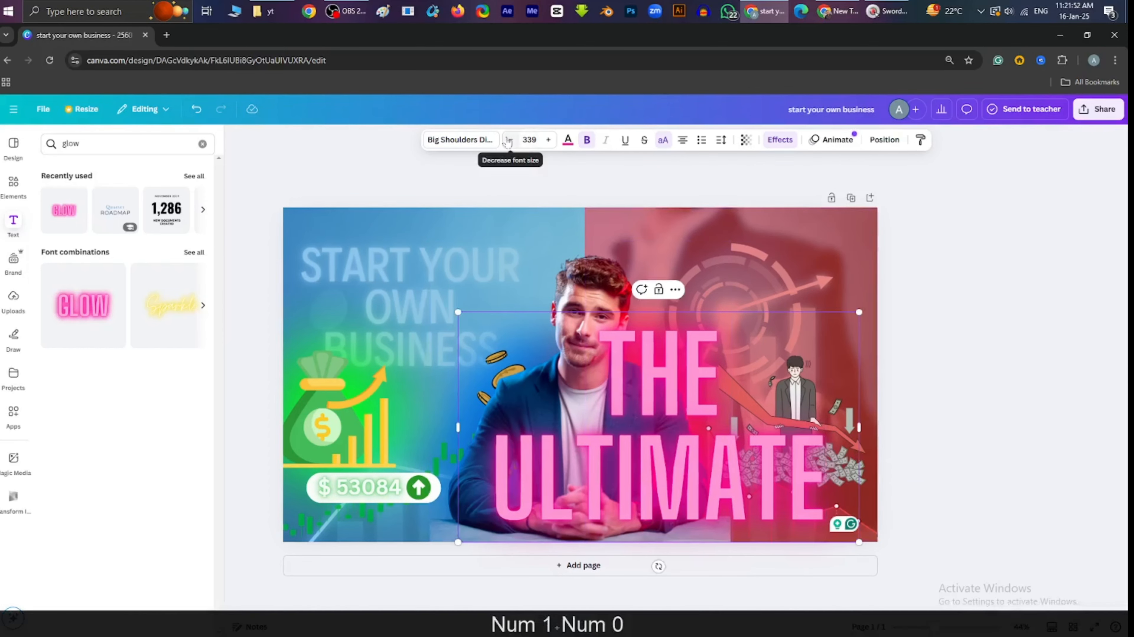
left_click(529, 140)
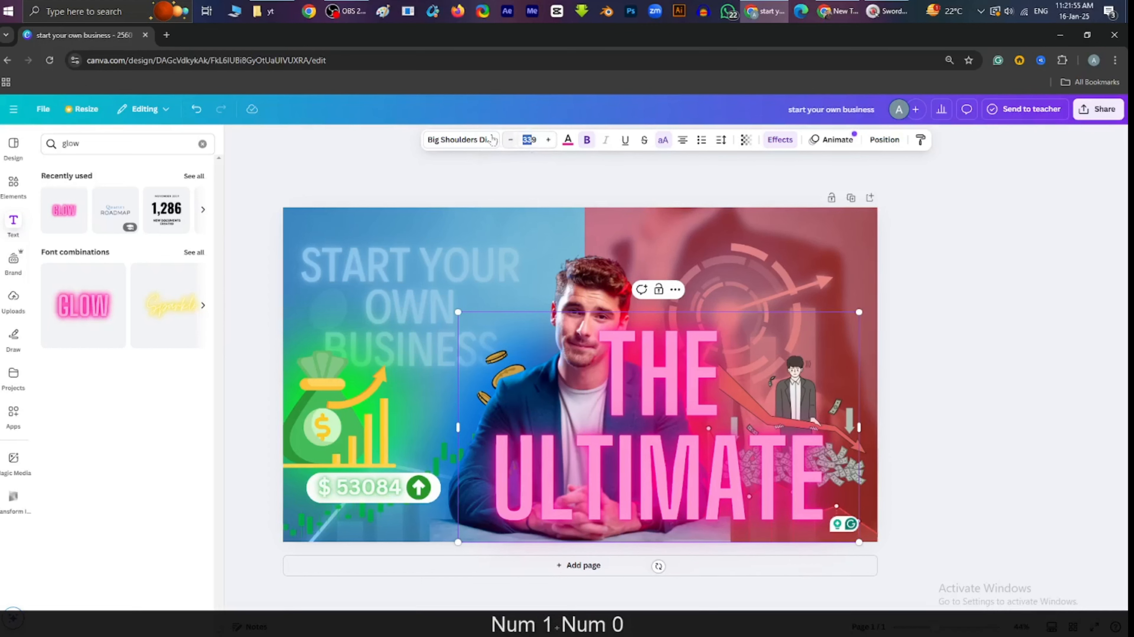
type("100")
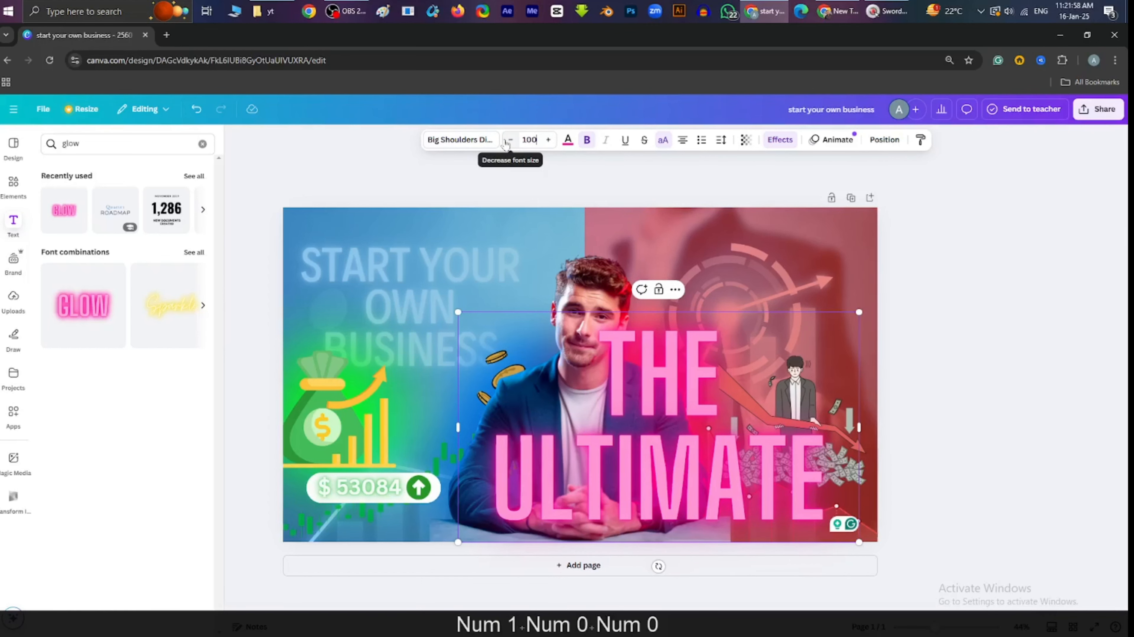
key("Return")
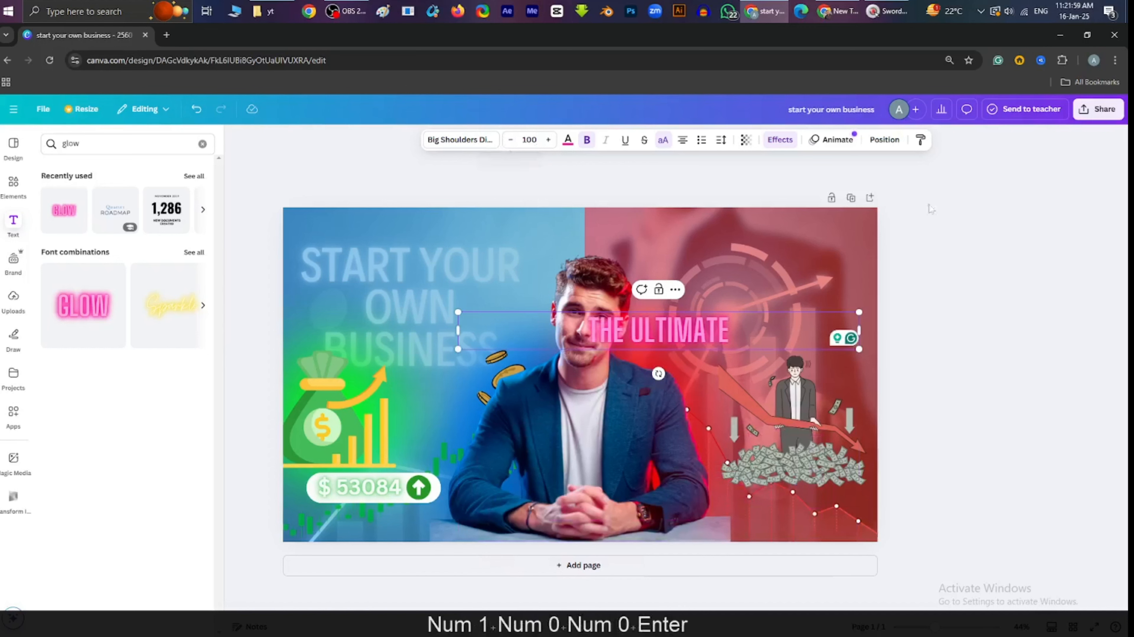
left_click_drag(859, 330, 622, 331)
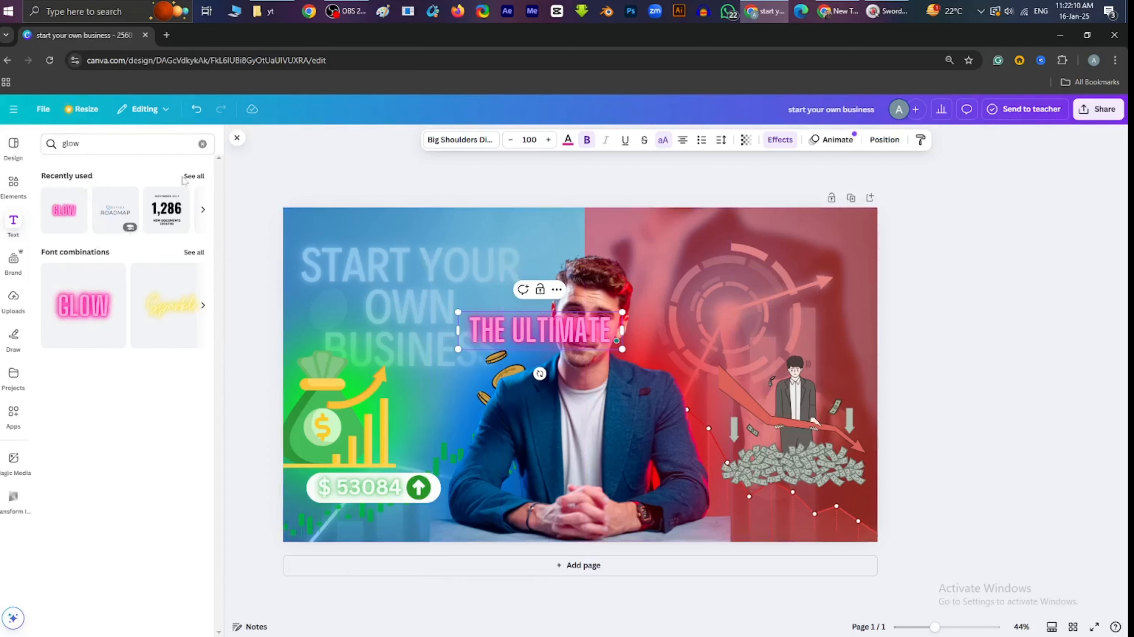
- Add the purple neon "New Product Alert!" font combination from the recently used text styles and place it over the blue side and the man
left_click(190, 177)
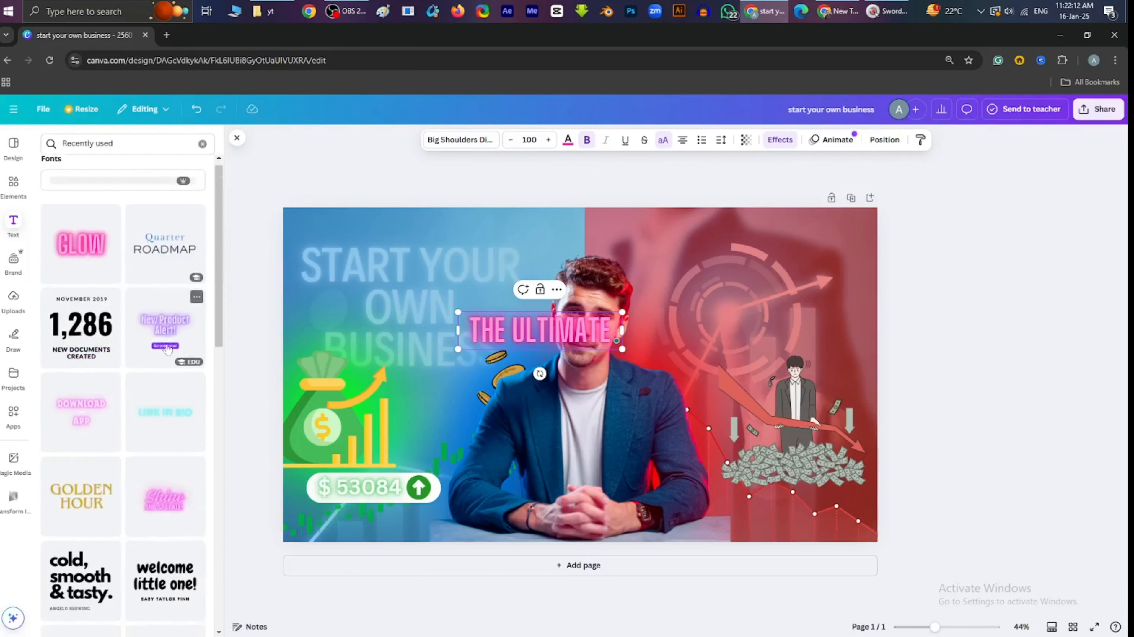
scroll(168, 345, "down", 2)
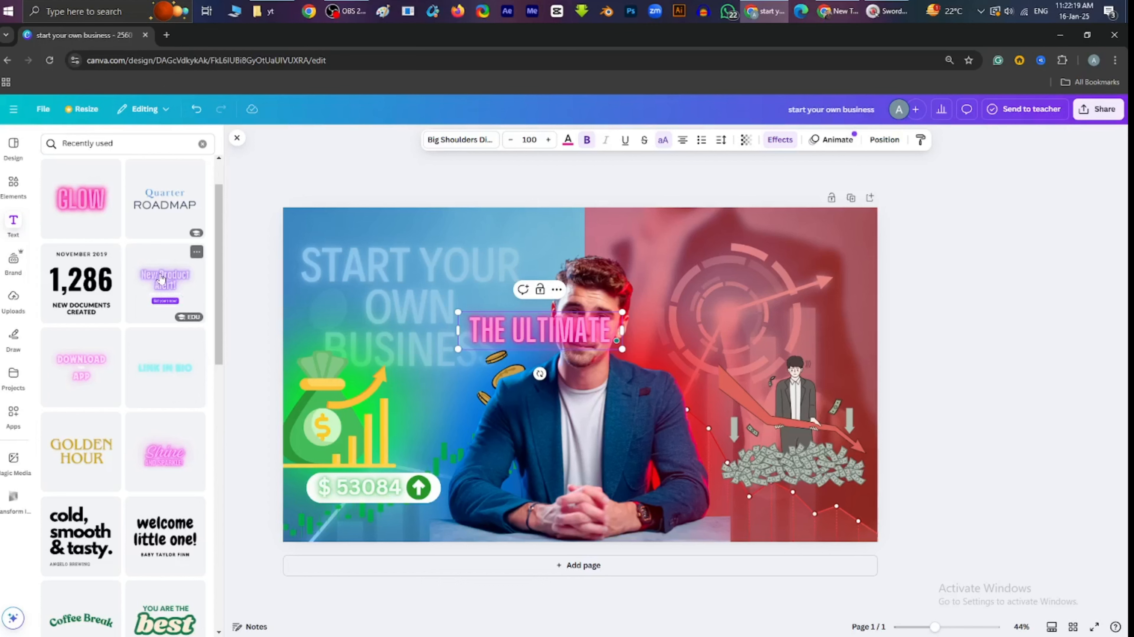
left_click_drag(162, 280, 359, 387)
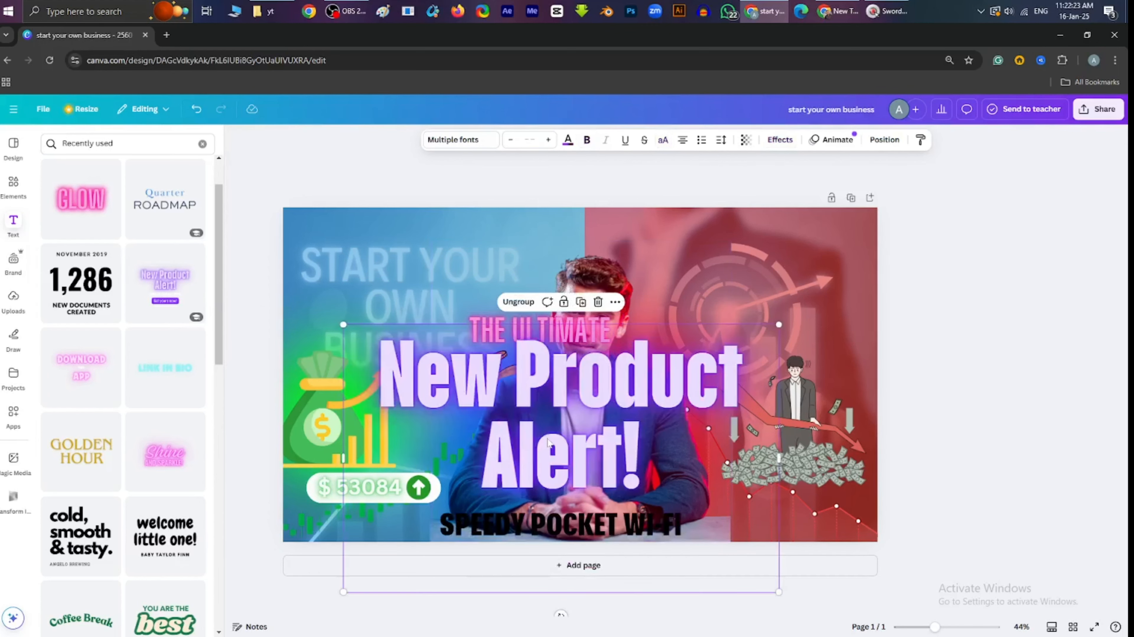
left_click_drag(508, 405, 414, 327)
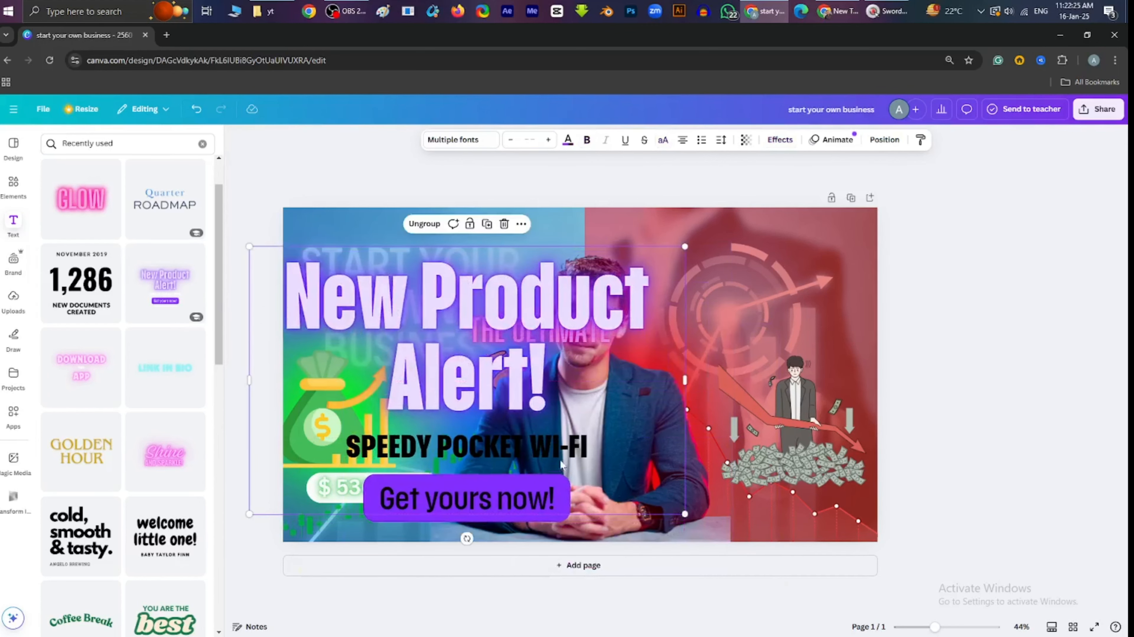
- Ungroup the "New Product Alert!" combination and delete its "SPEEDY POCKET WI-FI" line and purple "Get yours now!" label
left_click(534, 490)
left_click(537, 493)
left_click(1029, 489)
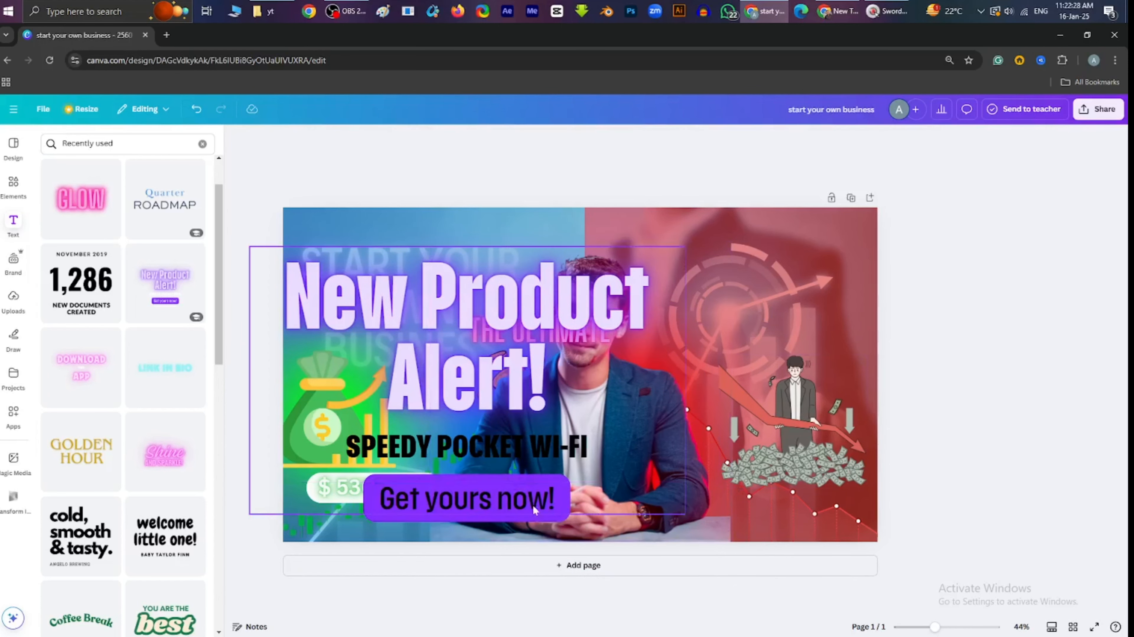
double_click(521, 502)
left_click(1059, 484)
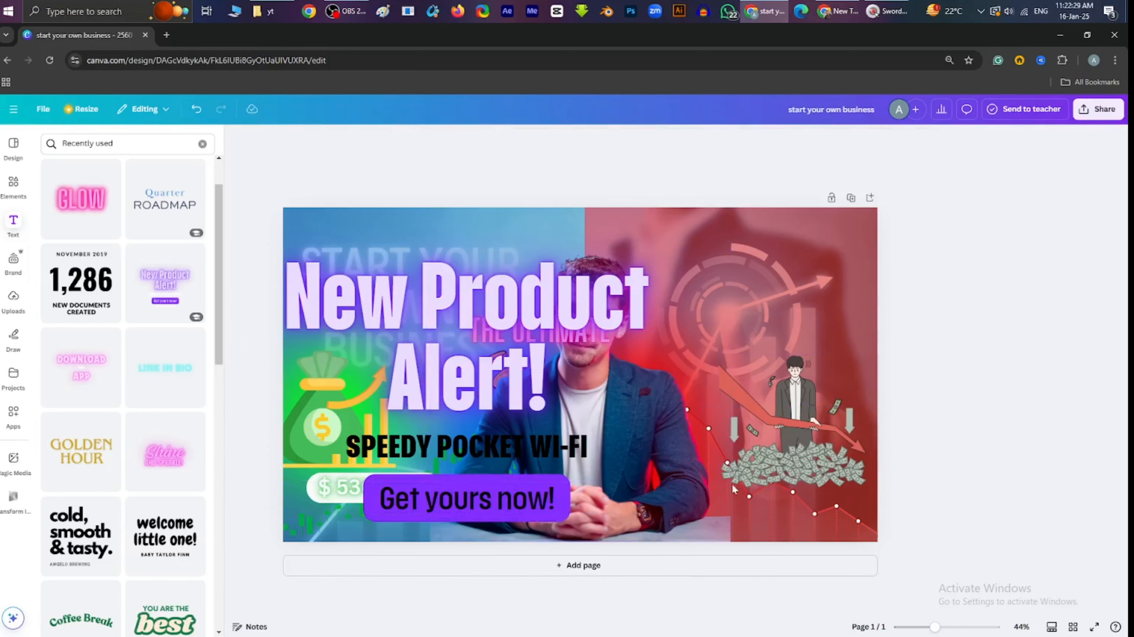
double_click(525, 484)
left_click(442, 464)
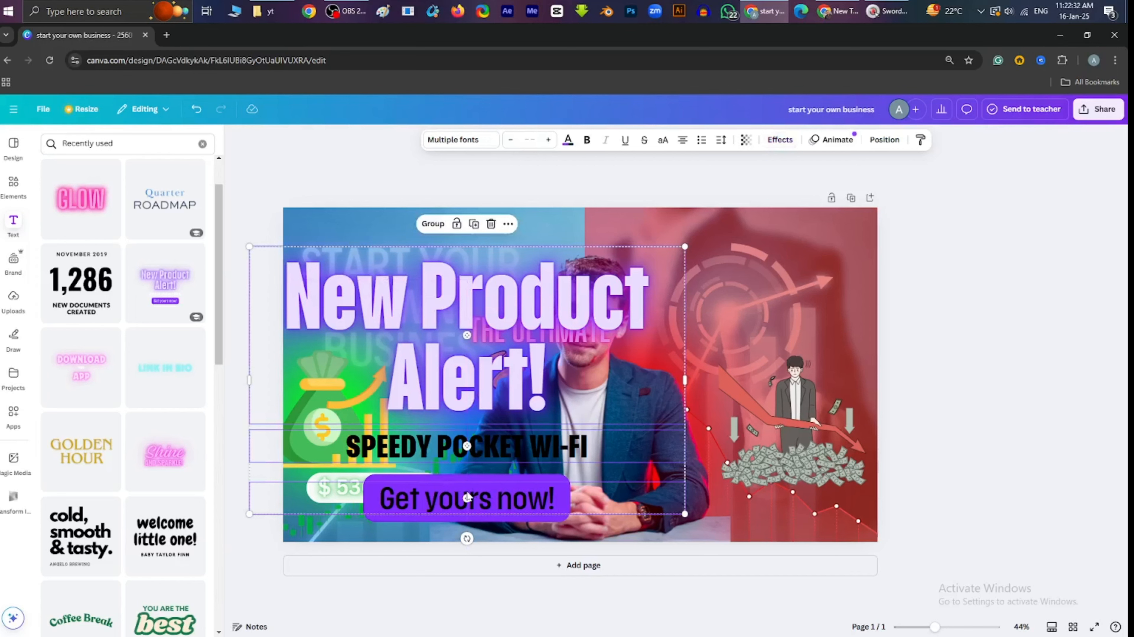
left_click(509, 457)
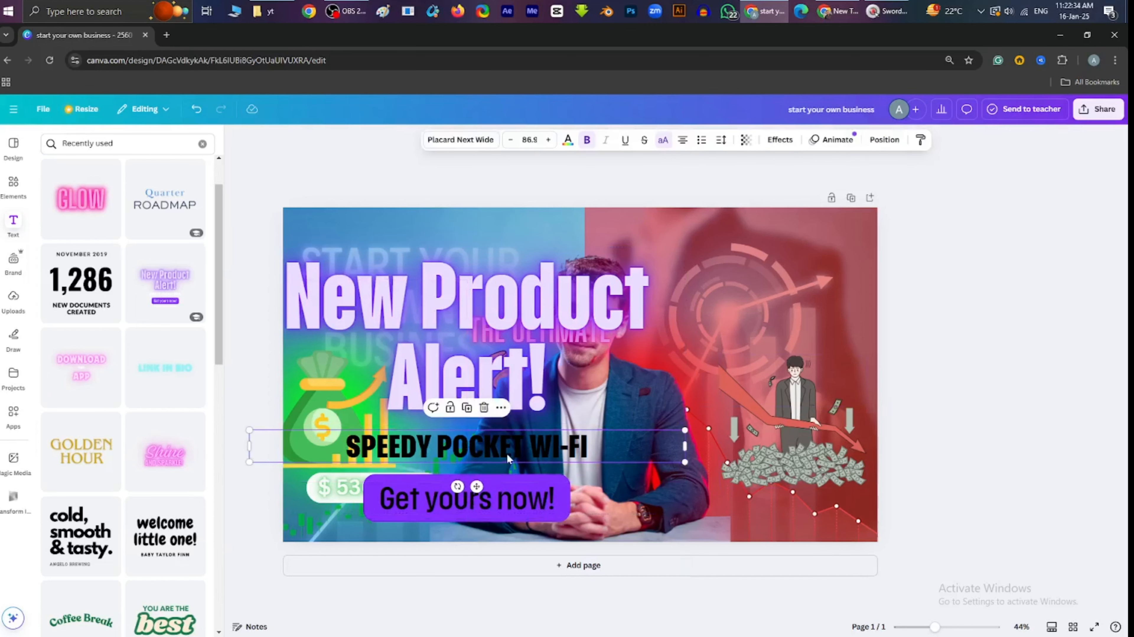
key("Delete")
left_click(520, 490)
key("Delete")
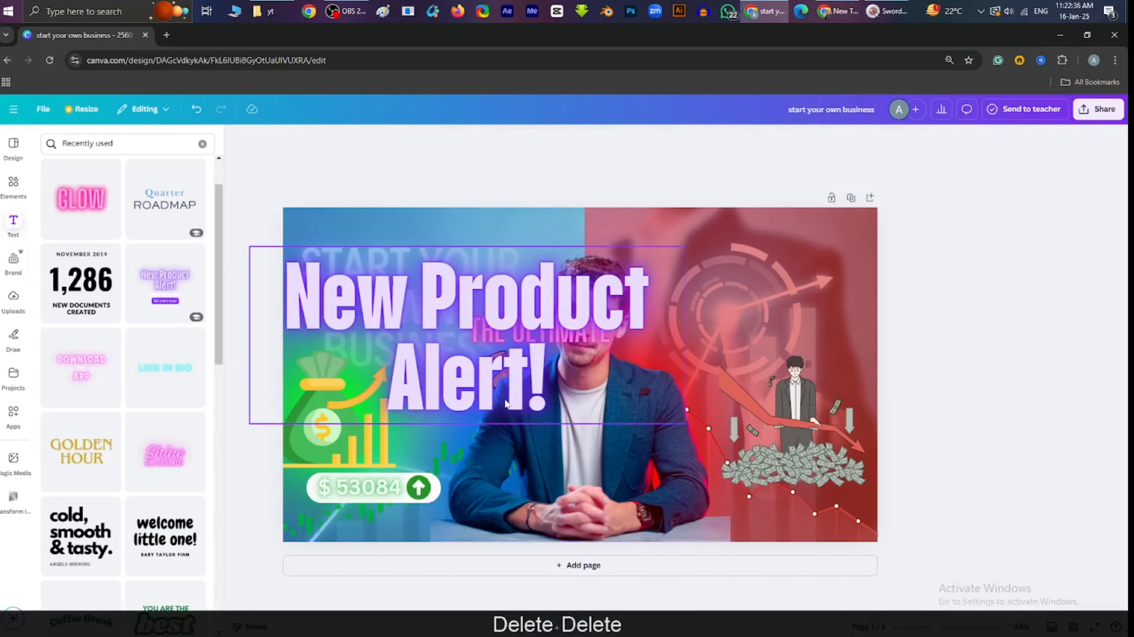
- Set the "New Product Alert!" text to font size 150 and switch it to uppercase
left_click(517, 406)
left_click(518, 406)
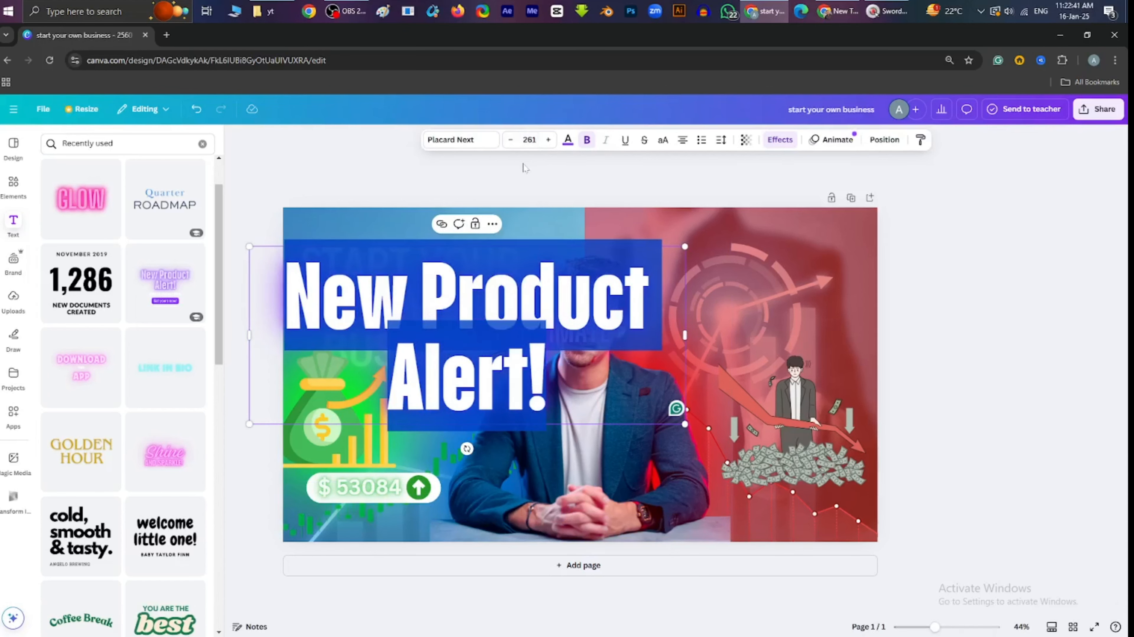
left_click(529, 140)
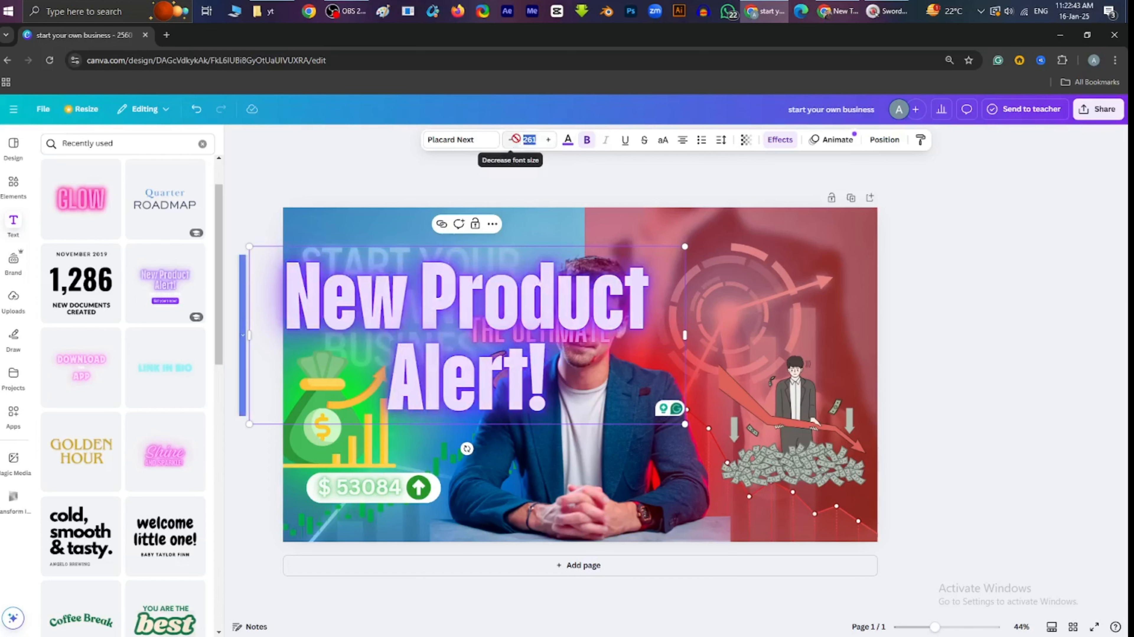
type("150")
key("Return")
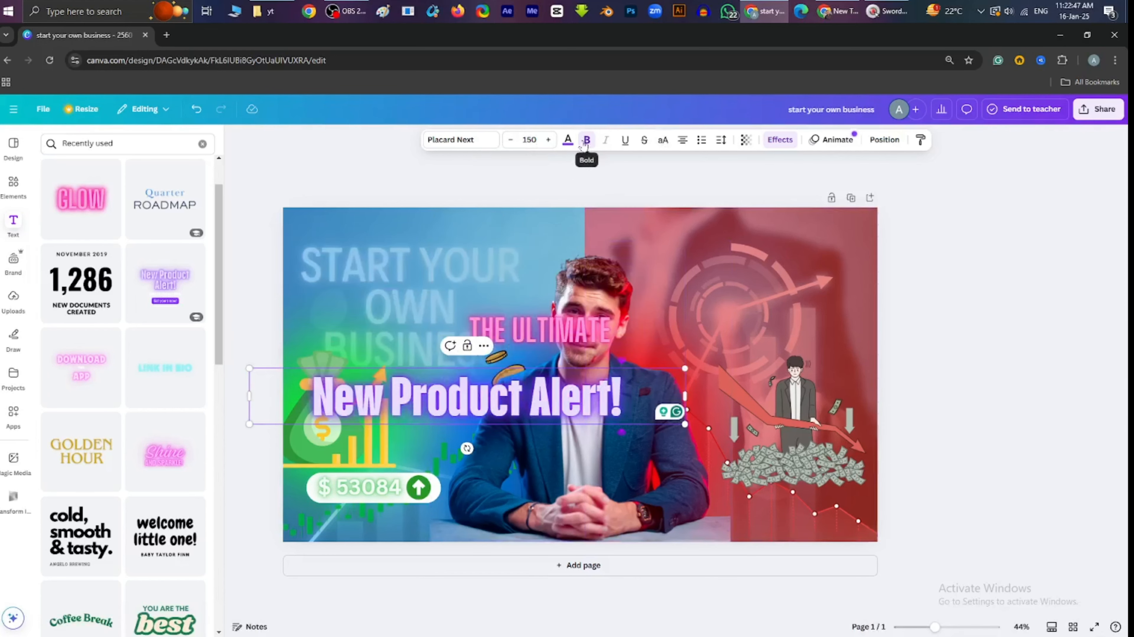
left_click(585, 141)
left_click(663, 140)
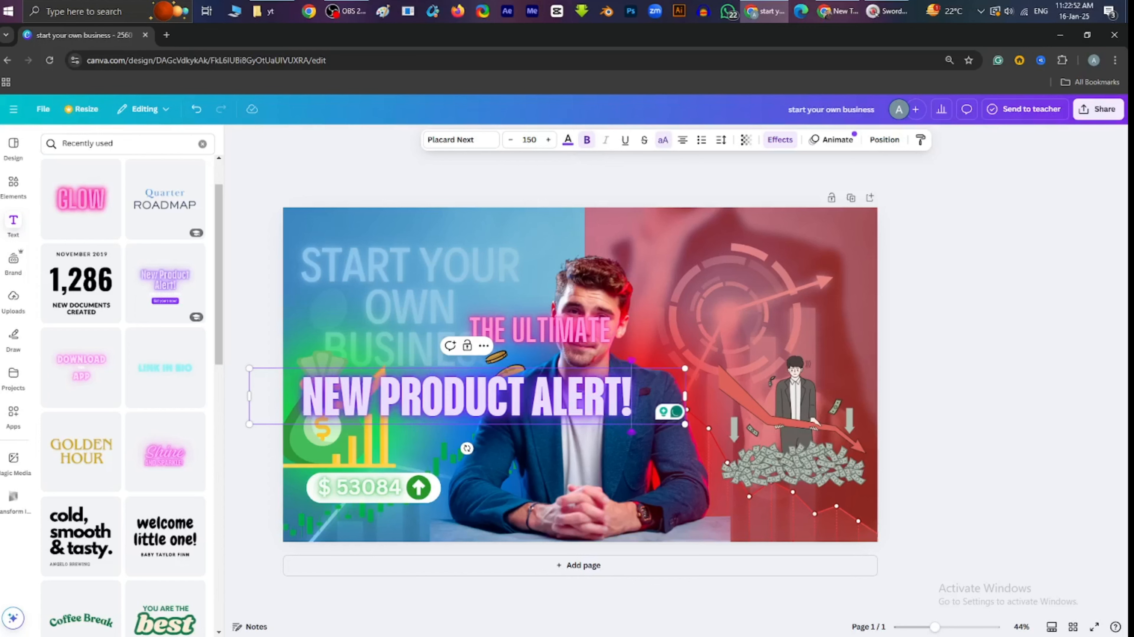
- Replace the "NEW PRODUCT ALERT!" text with "BUSINESS STRATAGY" and move it across the man's chest, just below "THE ULTIMATE"
left_click_drag(633, 399, 276, 346)
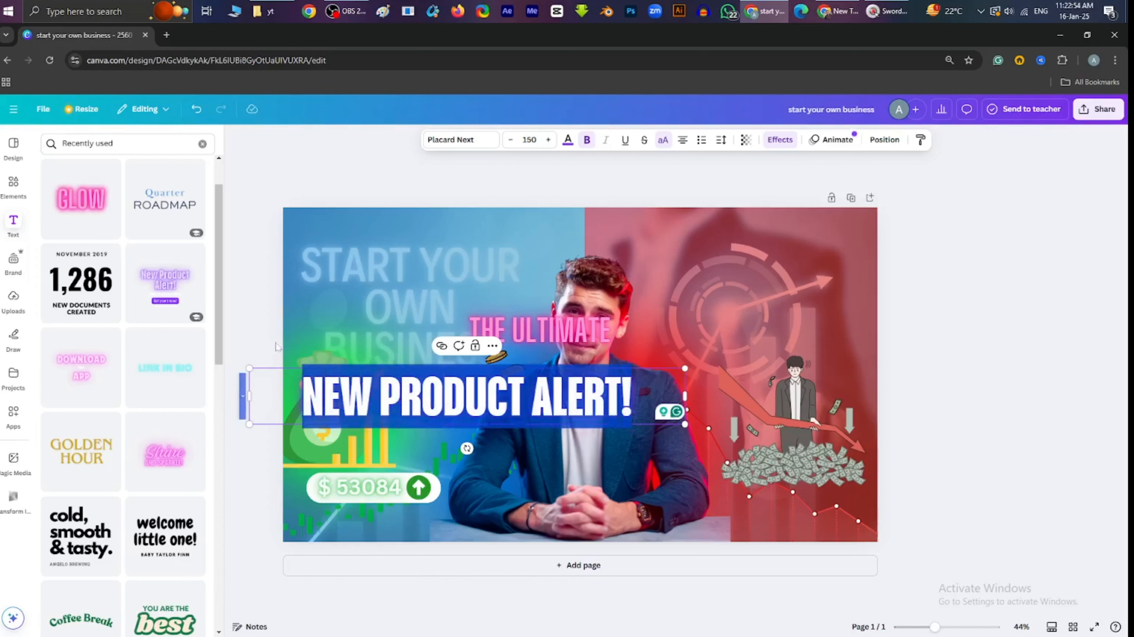
type("B")
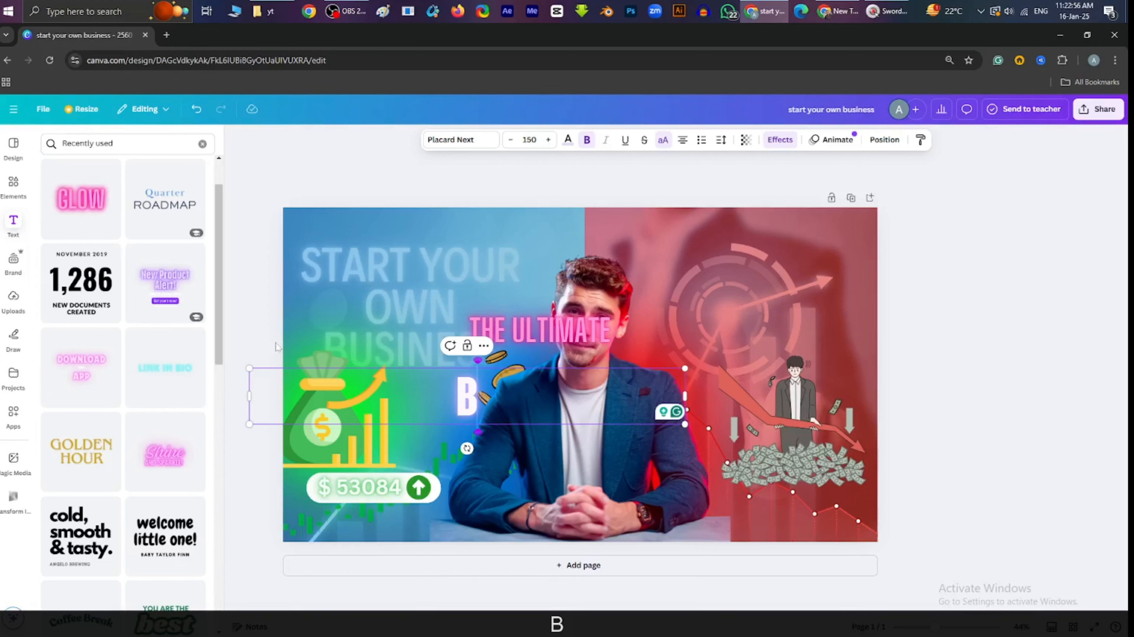
type("U")
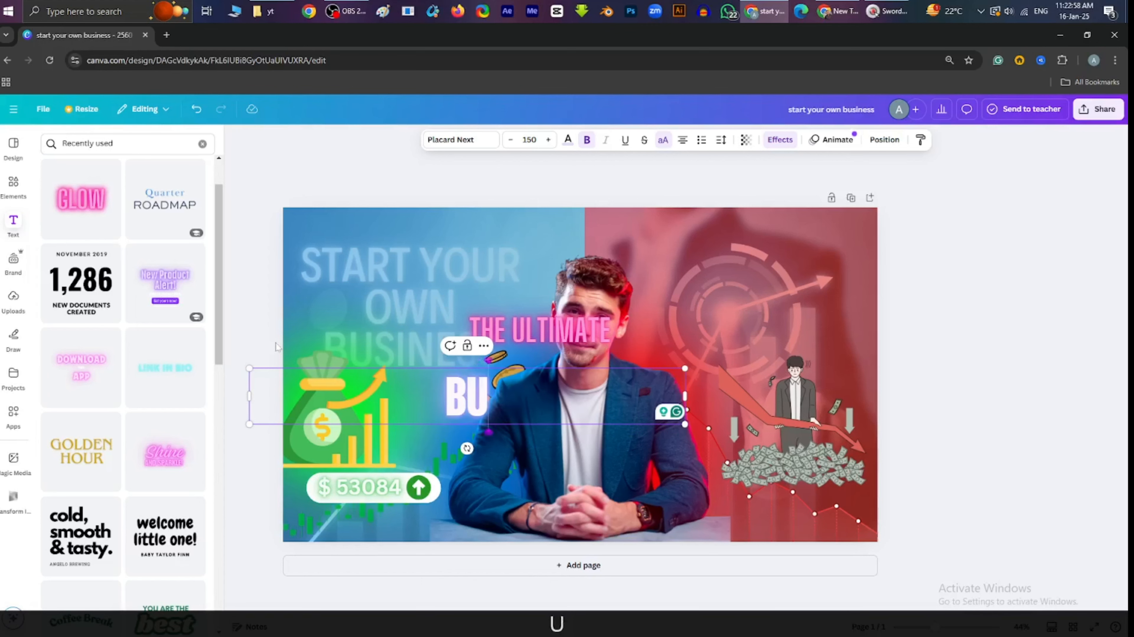
type("S")
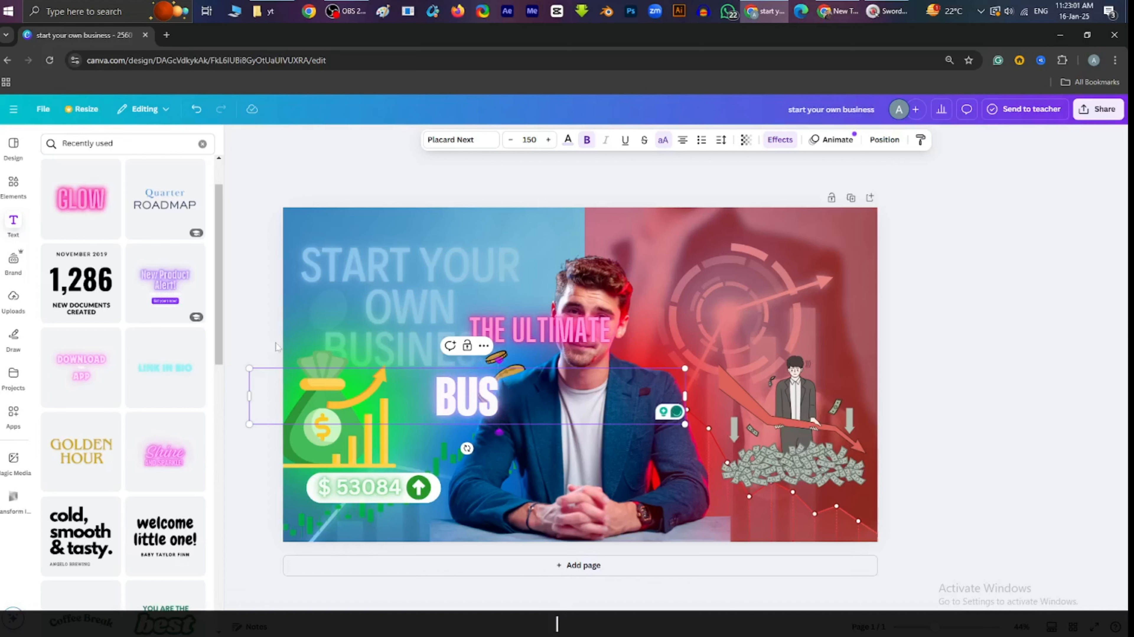
type("IBE")
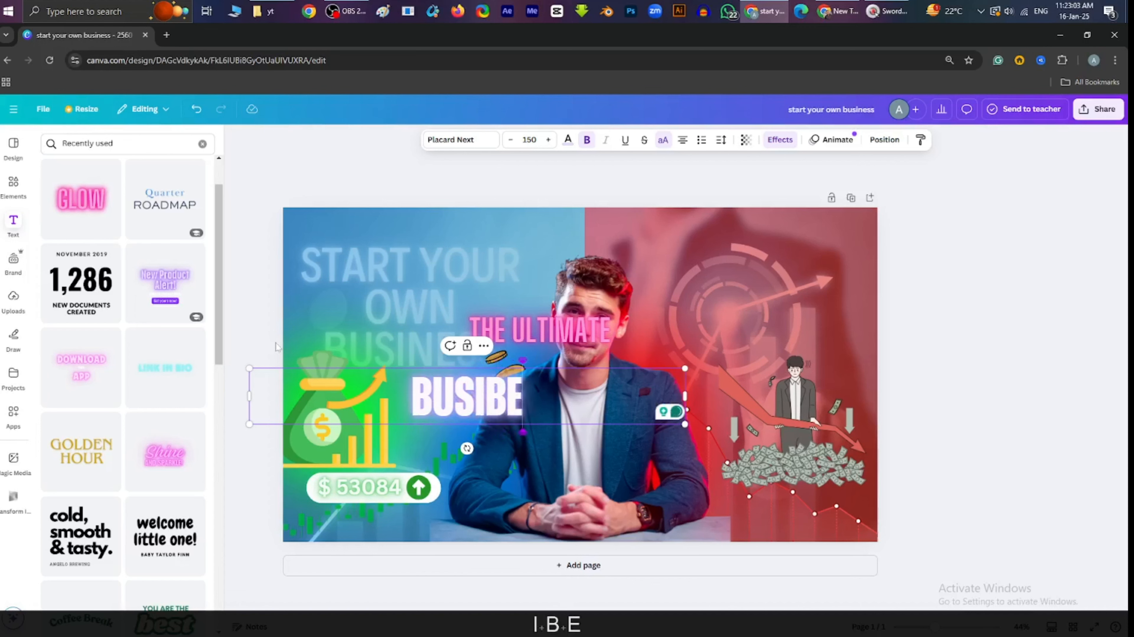
key("BackSpace")
key("BackSpace")
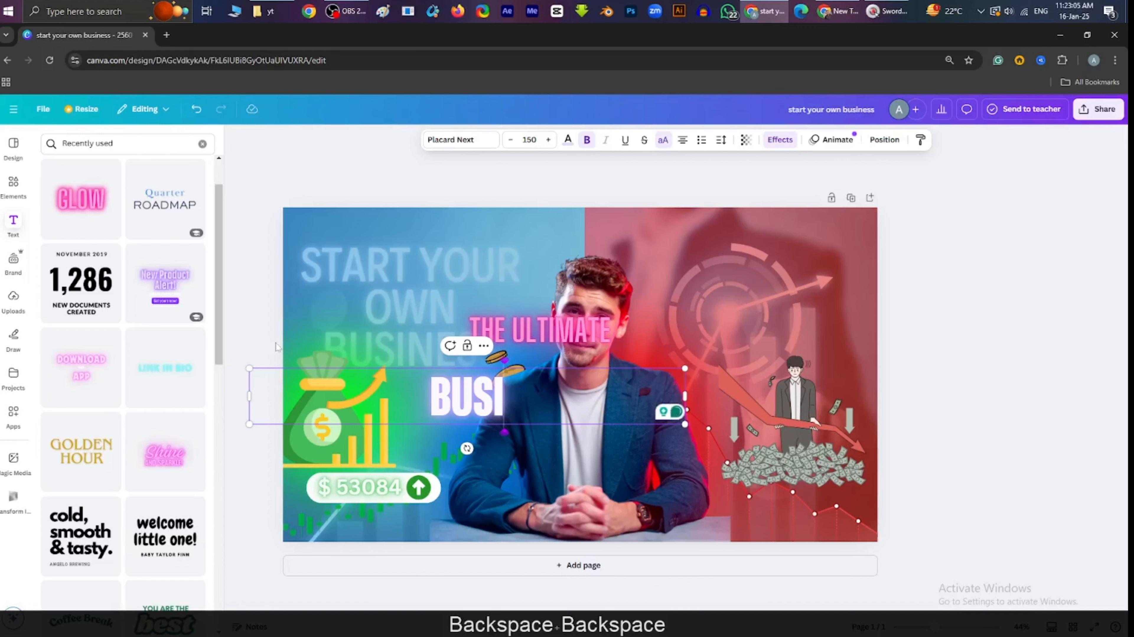
type("NESS ")
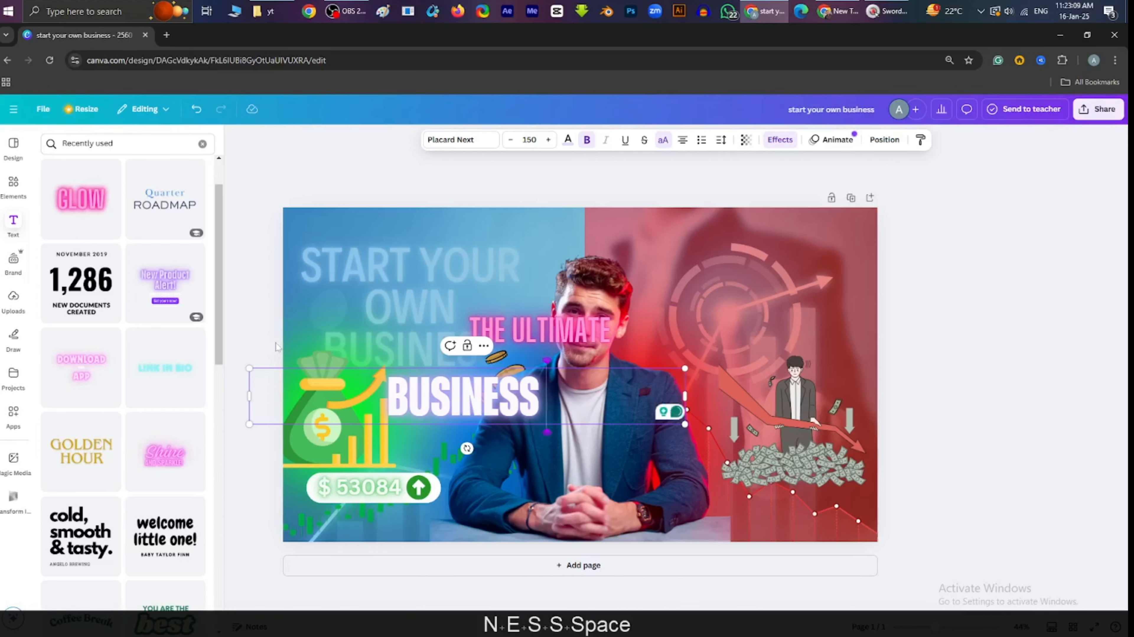
type("STRA")
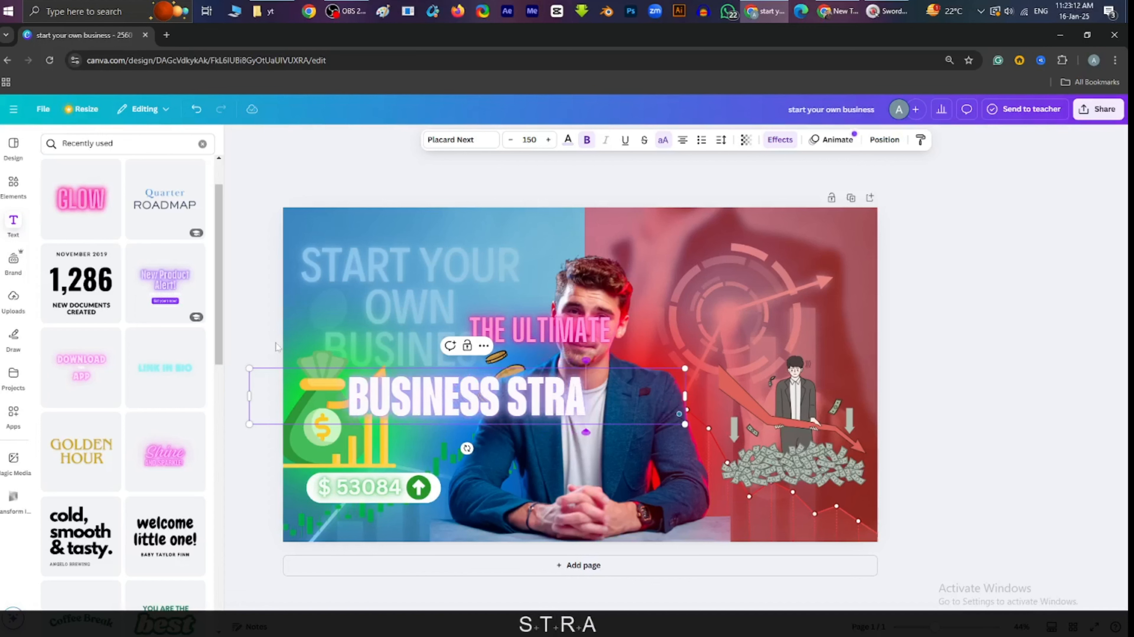
type("TA")
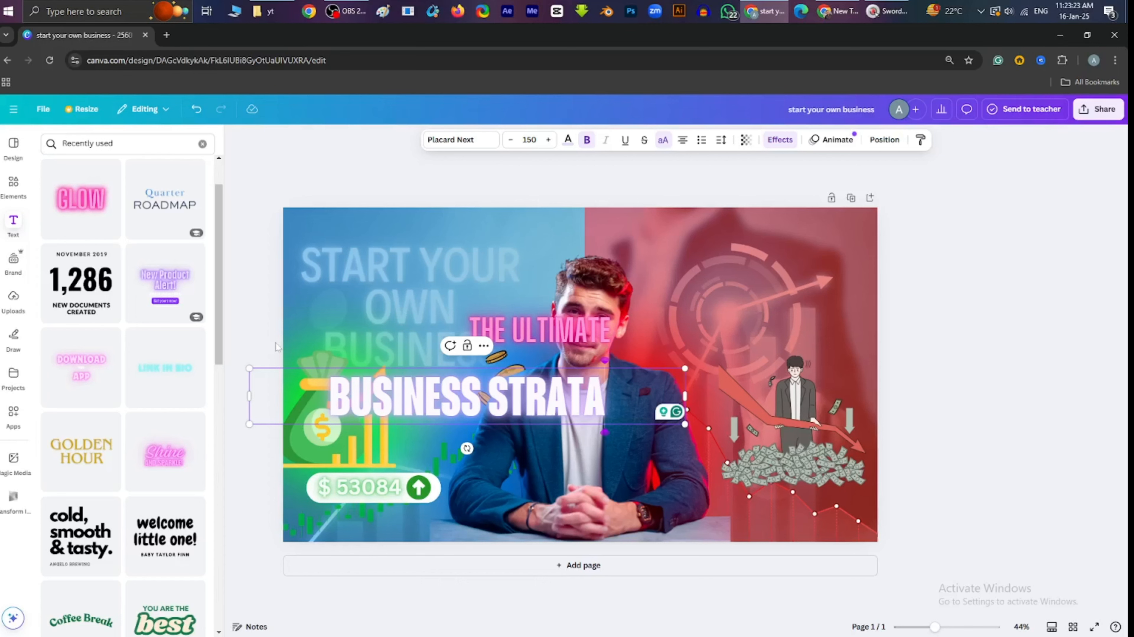
type("GY")
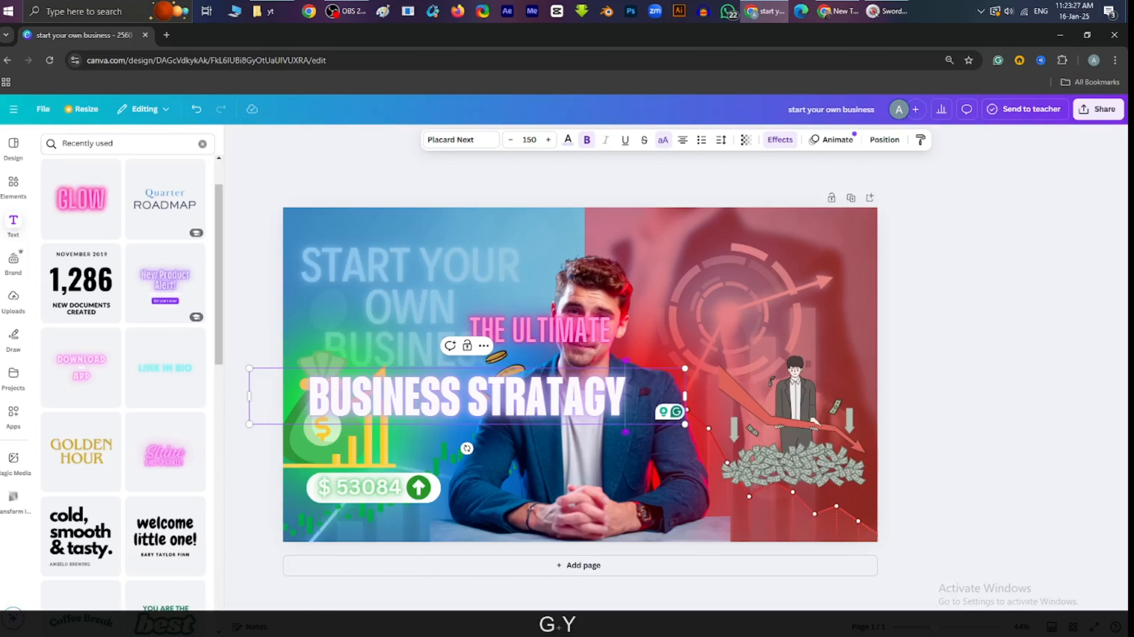
left_click_drag(538, 402, 606, 391)
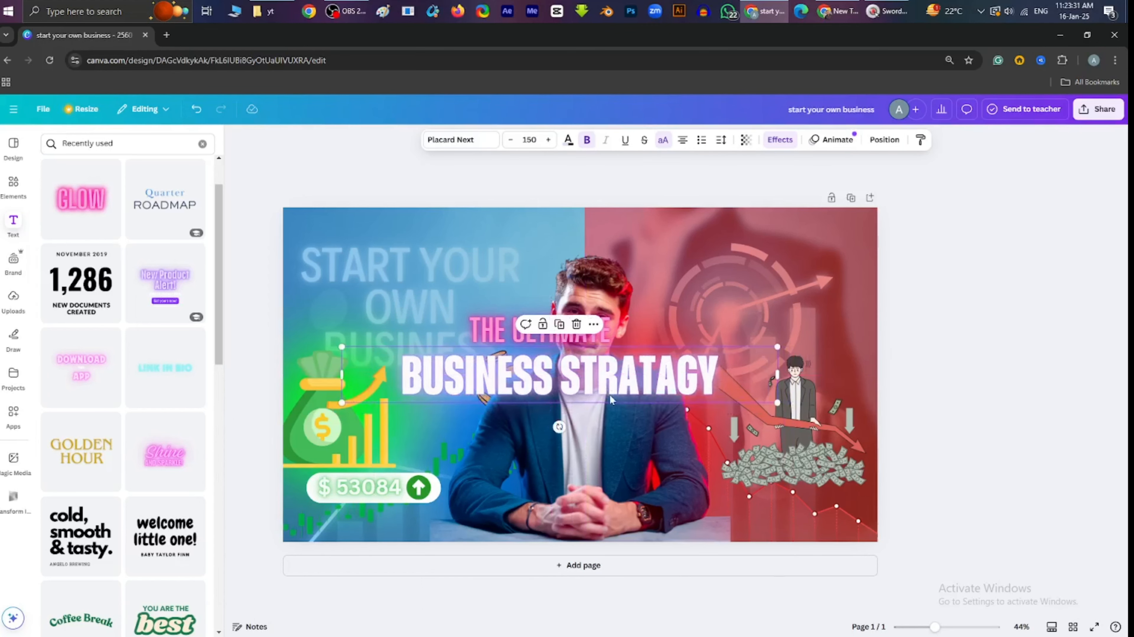
mouse_move(272, 5)
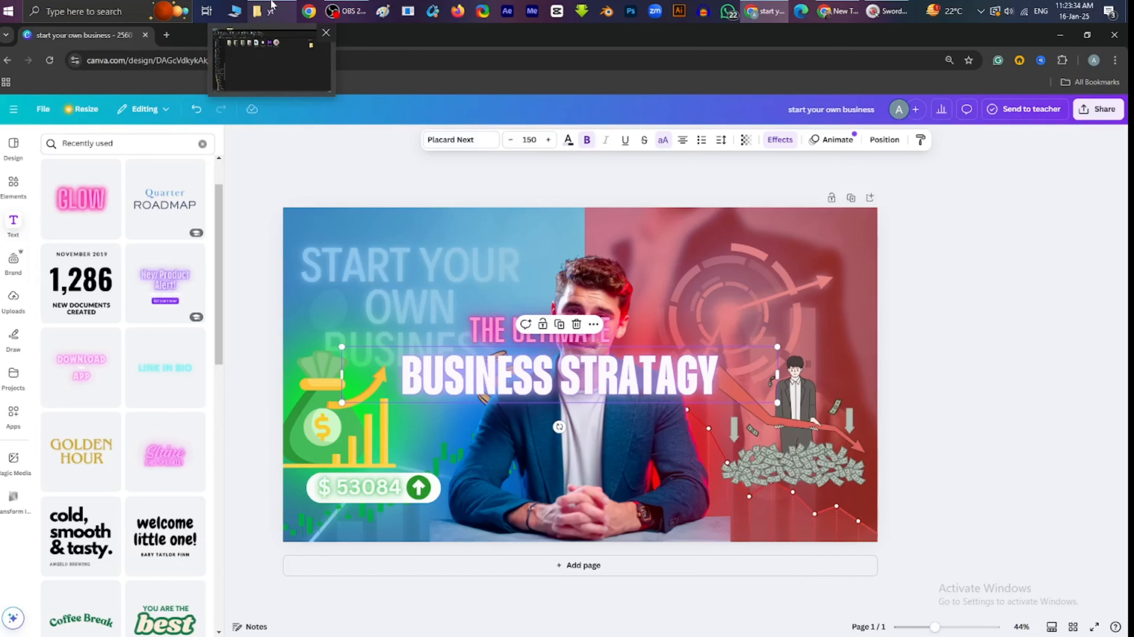
left_click(347, 11)
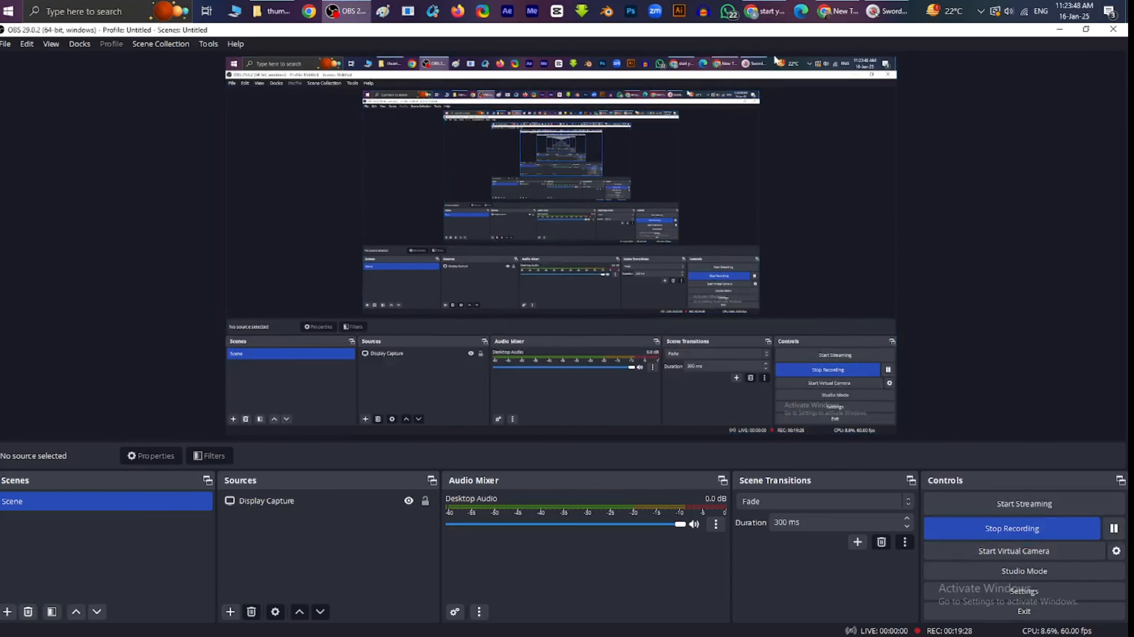
left_click(764, 11)
- Correct the spelling of the second word in the "BUSINESS STRATAGY" text to "STRATEGY"
double_click(637, 374)
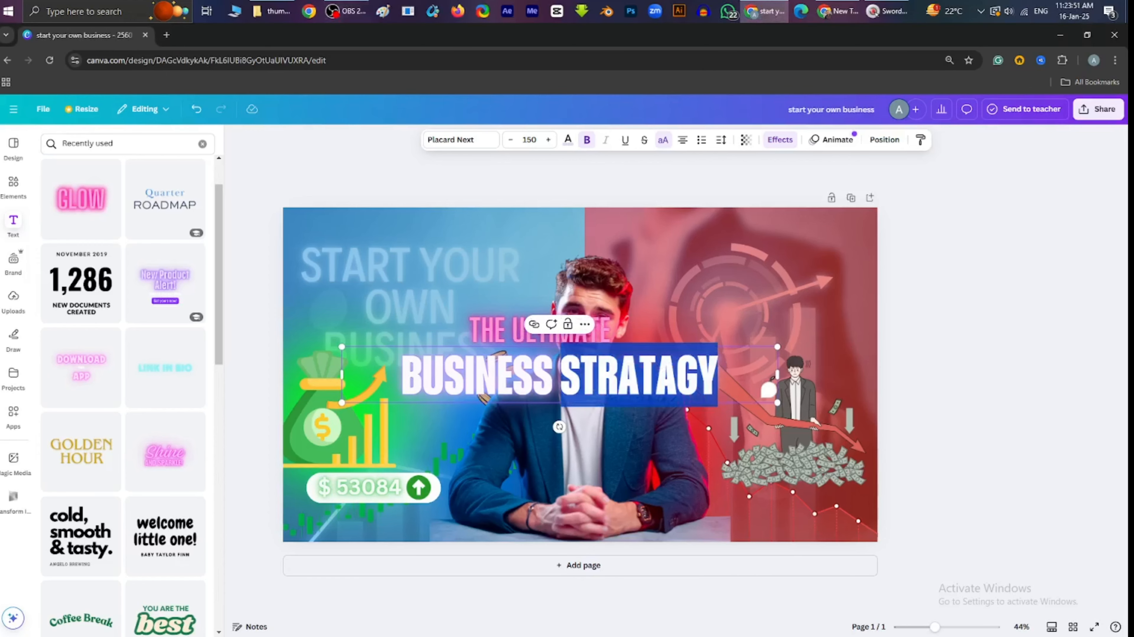
left_click(675, 375)
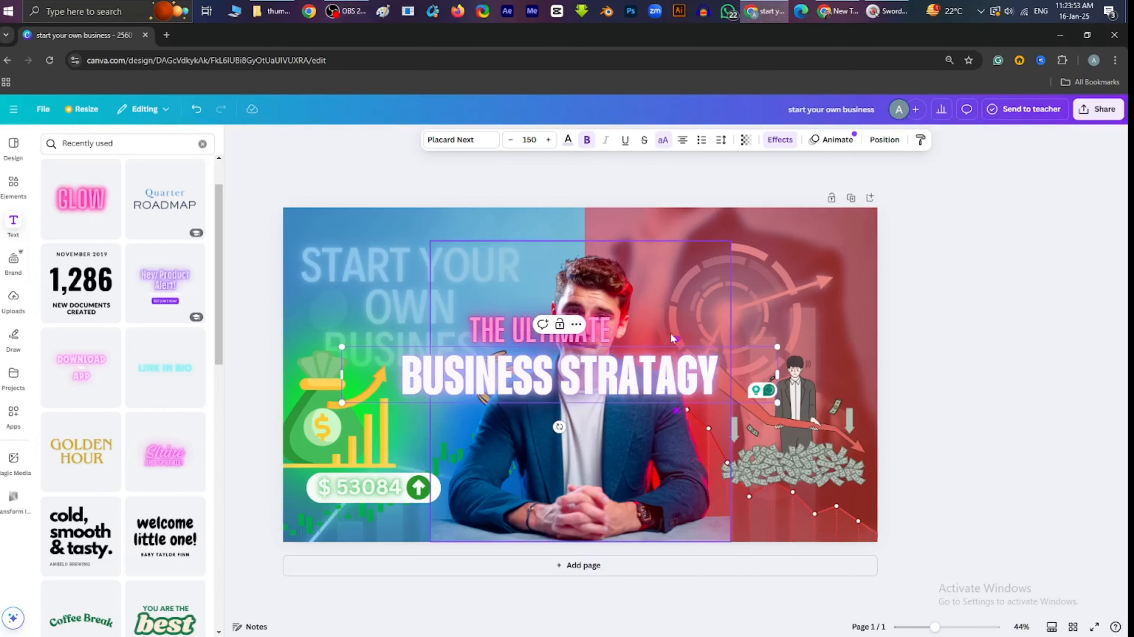
key("BackSpace")
type("E")
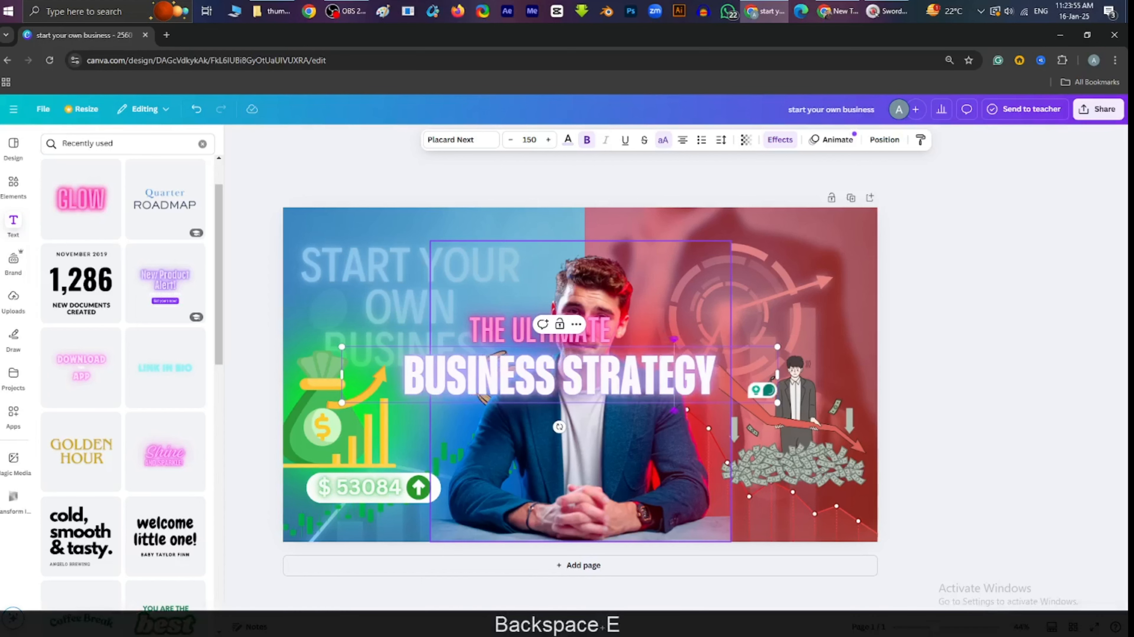